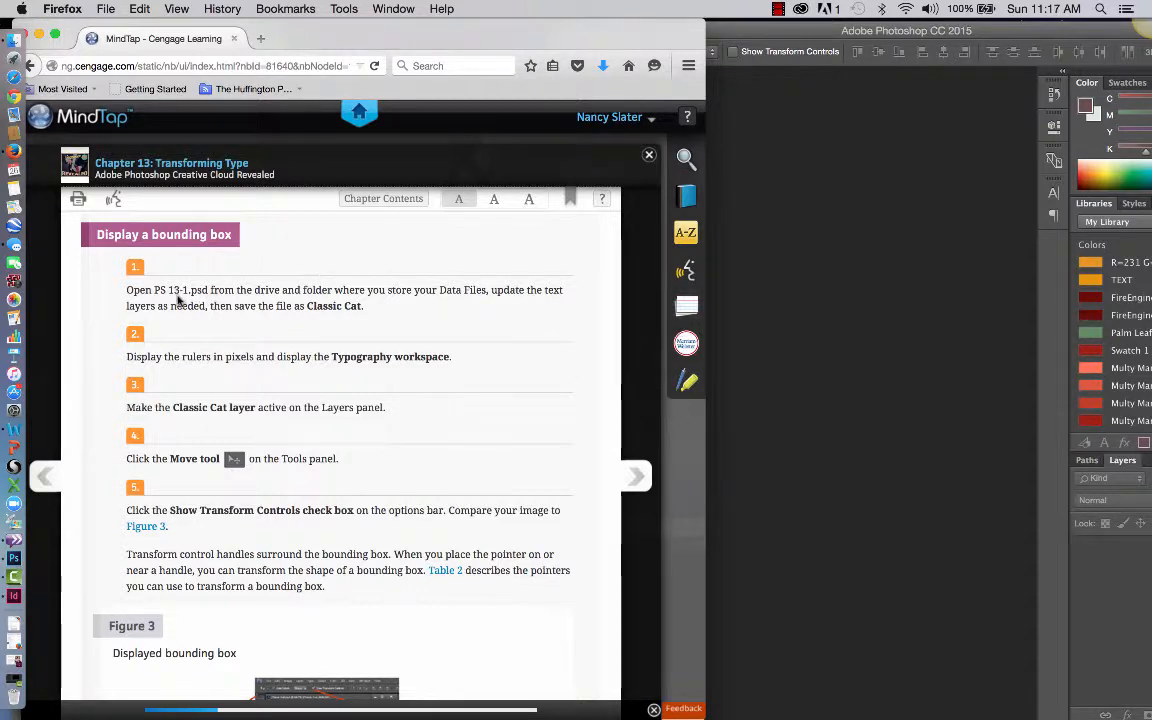
# Step: Switch to Photoshop and open PS 13-1.psd from the inner Chapter 13 folder inside 2015_Summer_GR 270
pyautogui.click(712, 36)
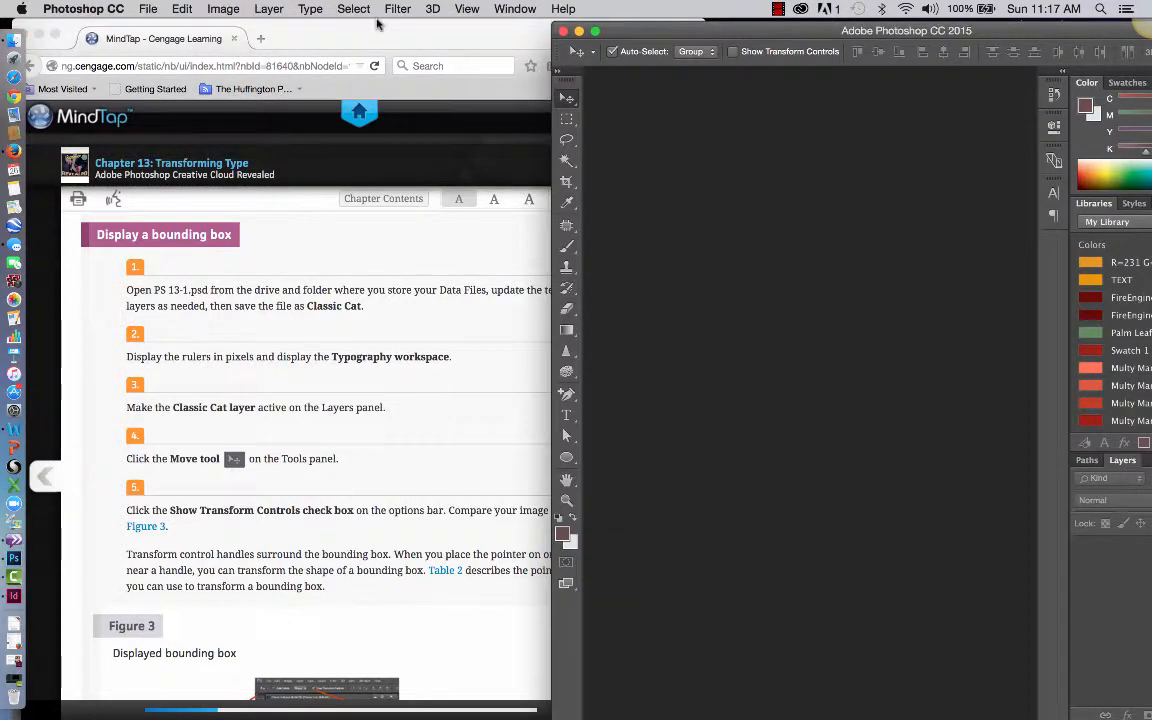
pyautogui.click(146, 9)
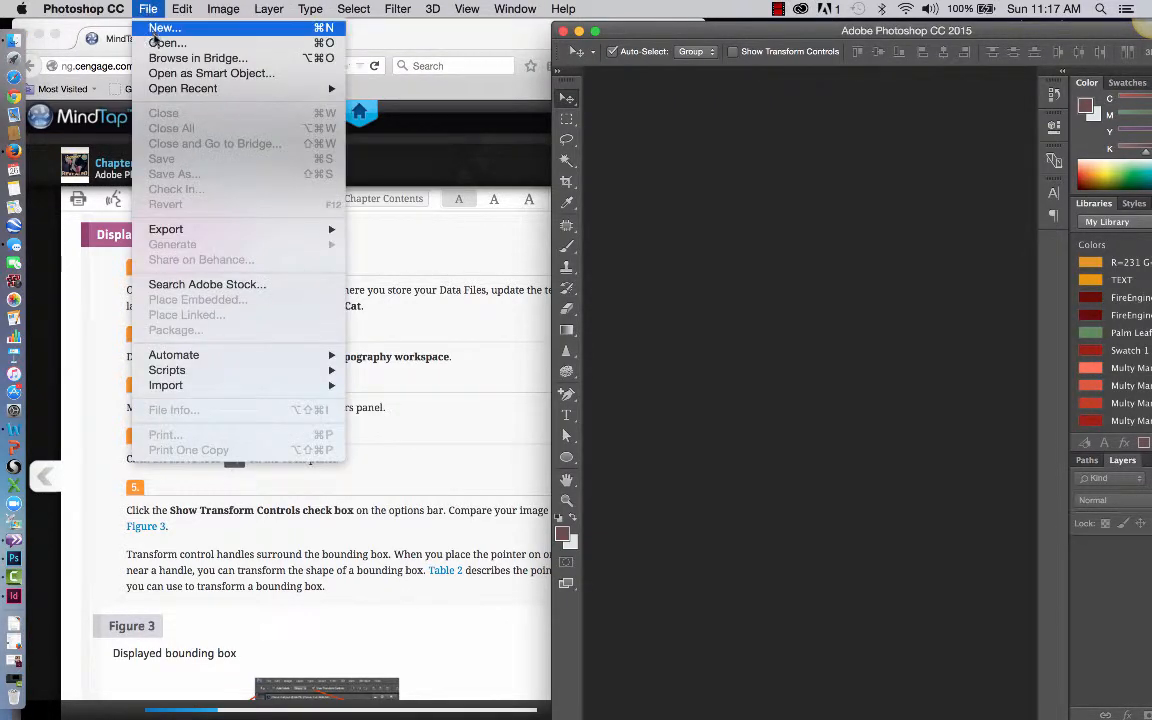
pyautogui.click(160, 43)
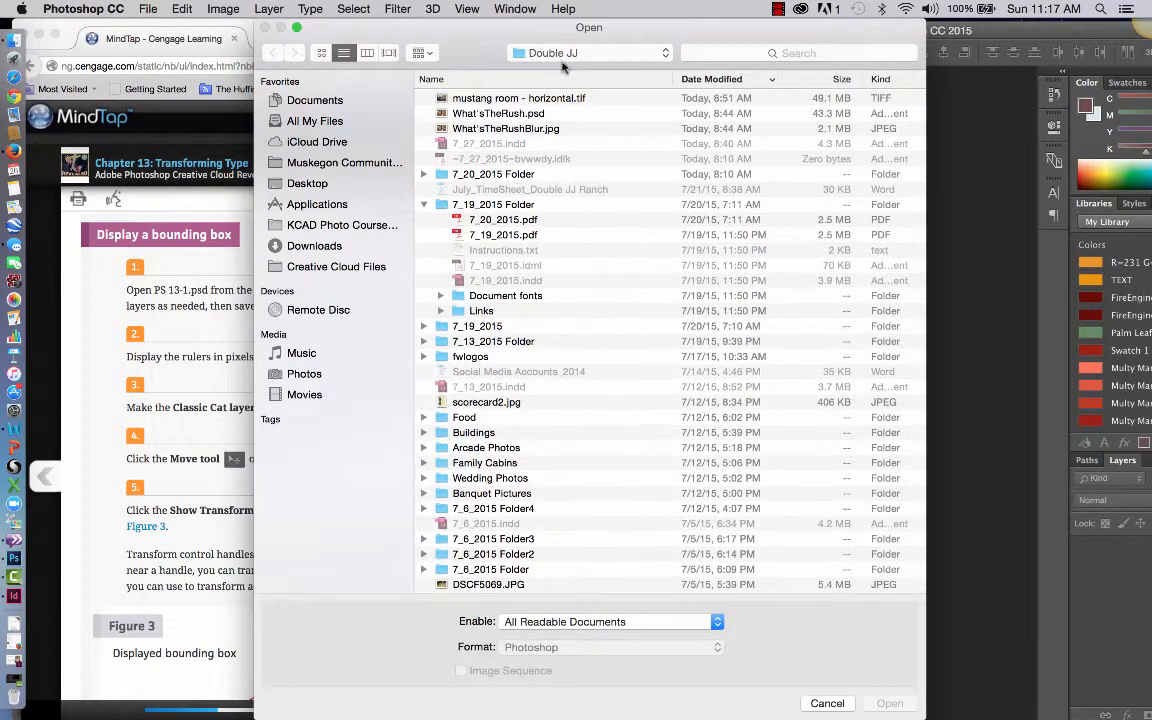
pyautogui.click(357, 165)
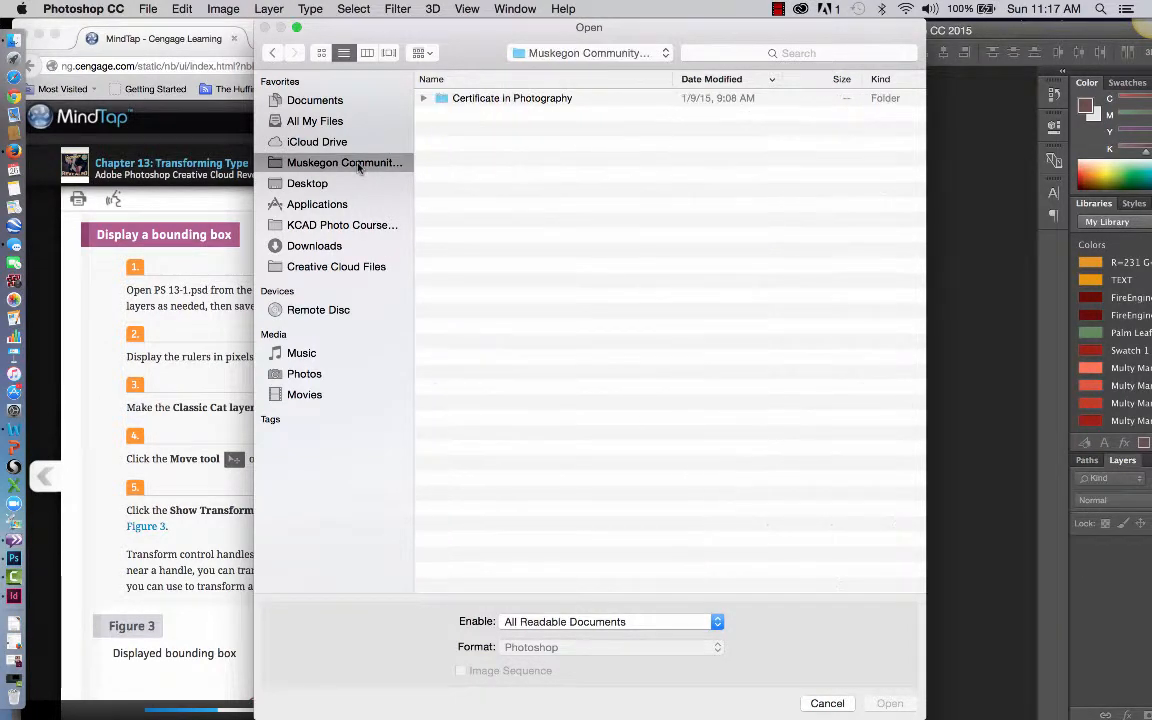
pyautogui.click(530, 144)
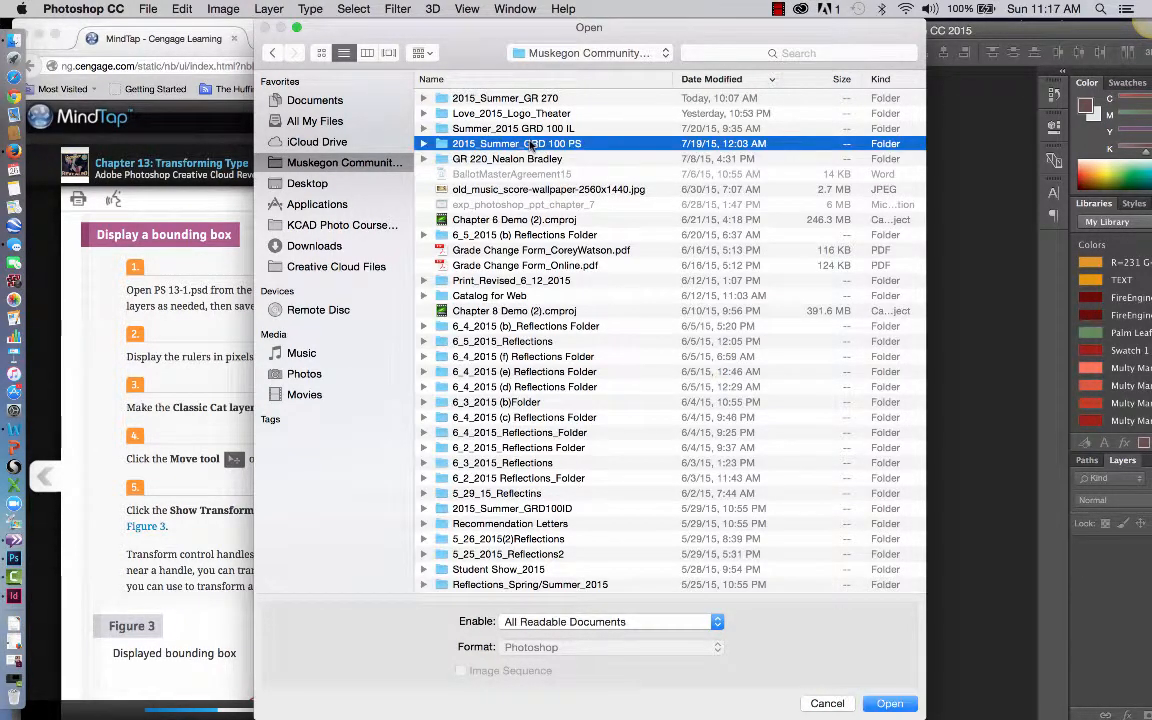
pyautogui.click(532, 100)
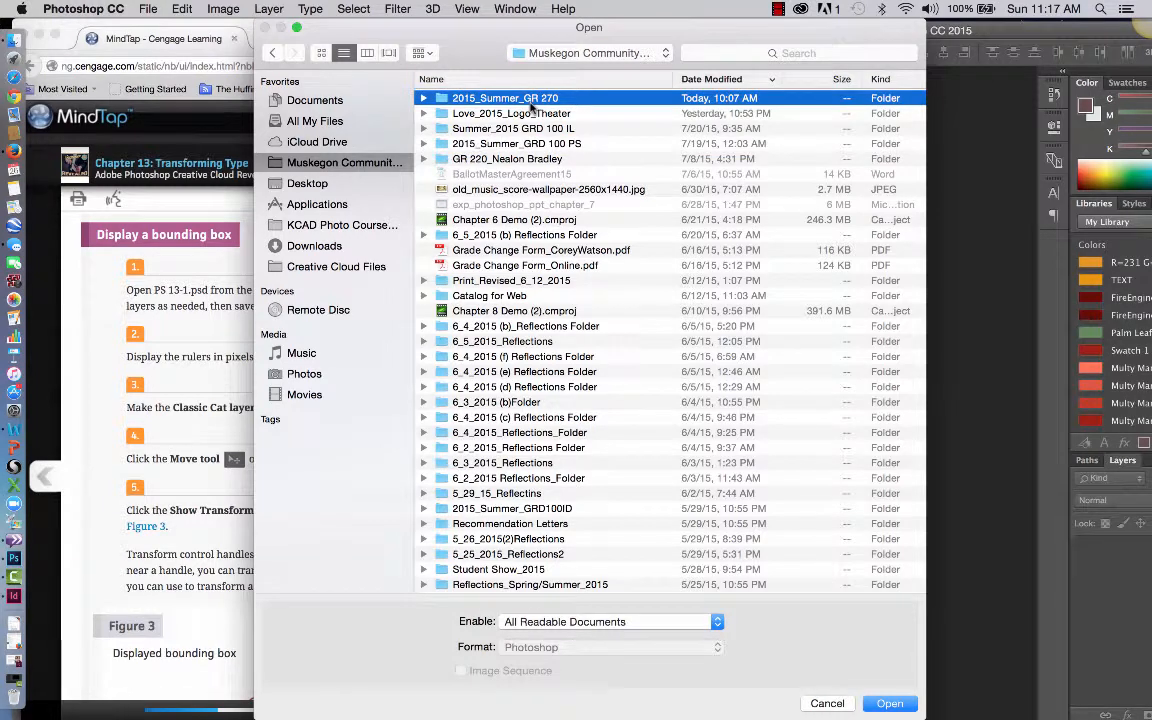
pyautogui.doubleClick(531, 102)
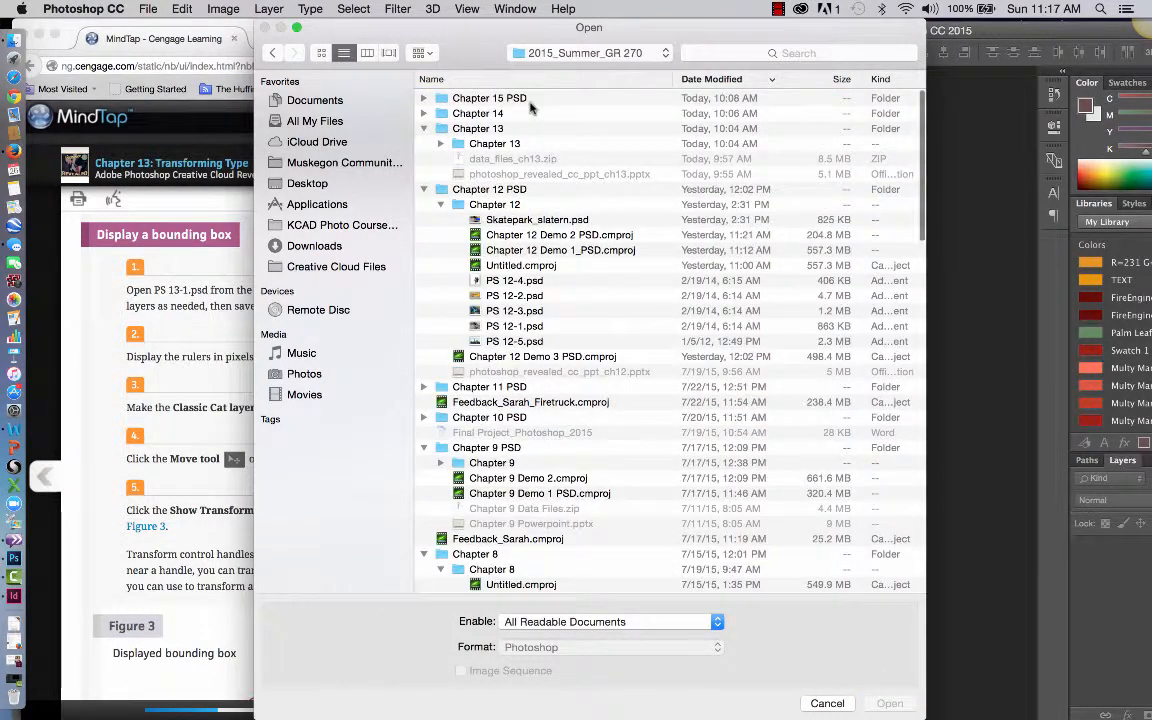
pyautogui.click(477, 130)
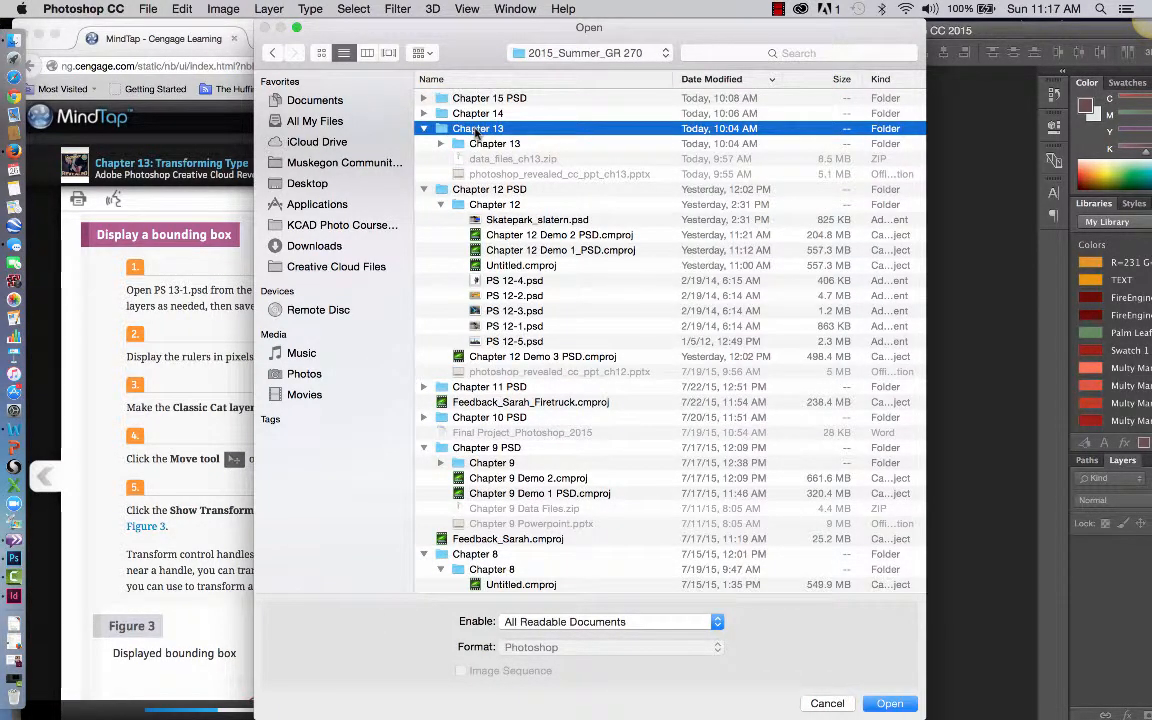
pyautogui.click(440, 144)
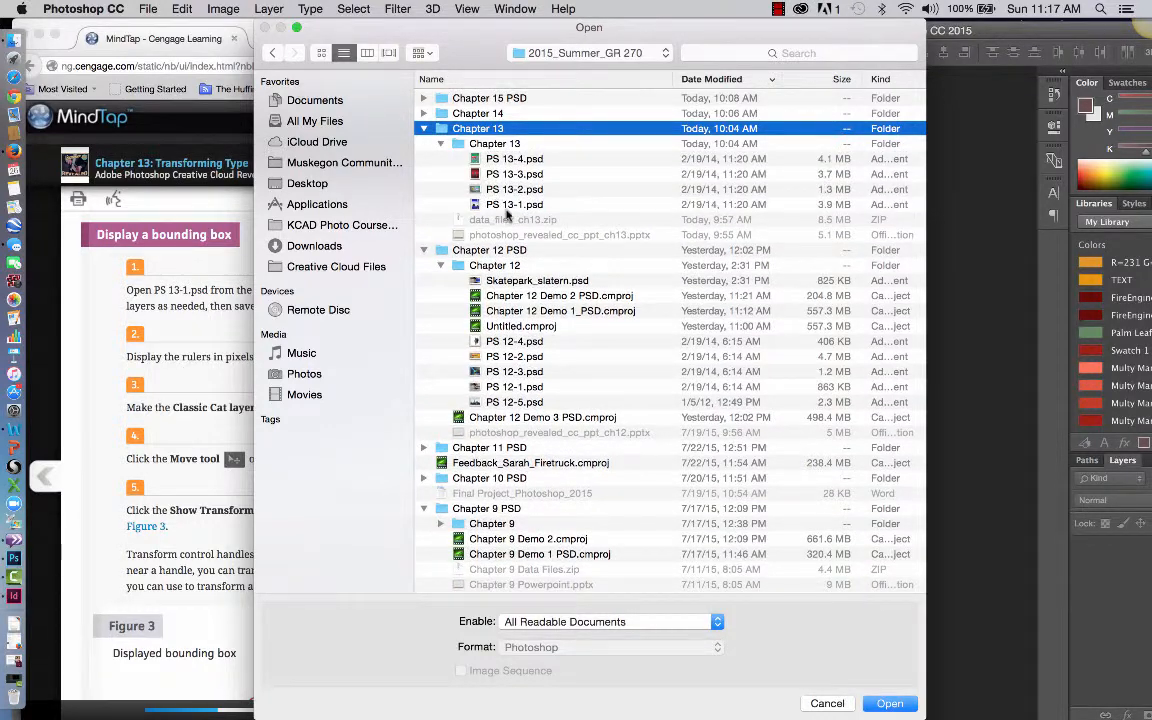
pyautogui.click(510, 204)
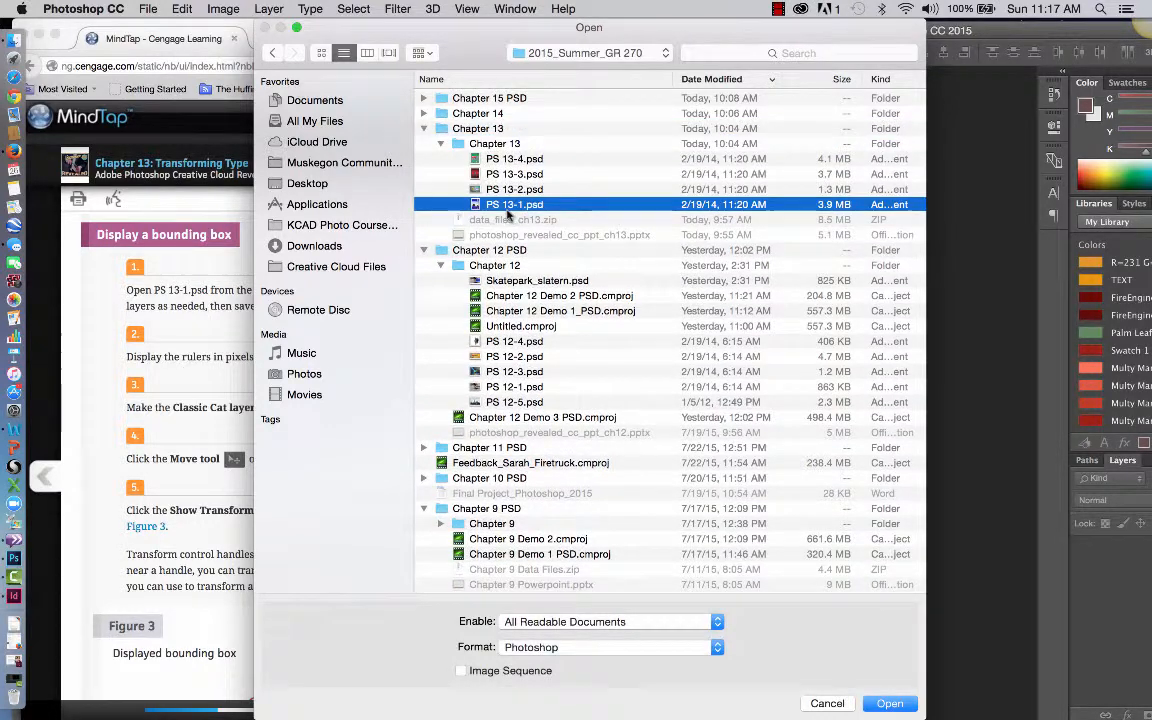
pyautogui.click(878, 705)
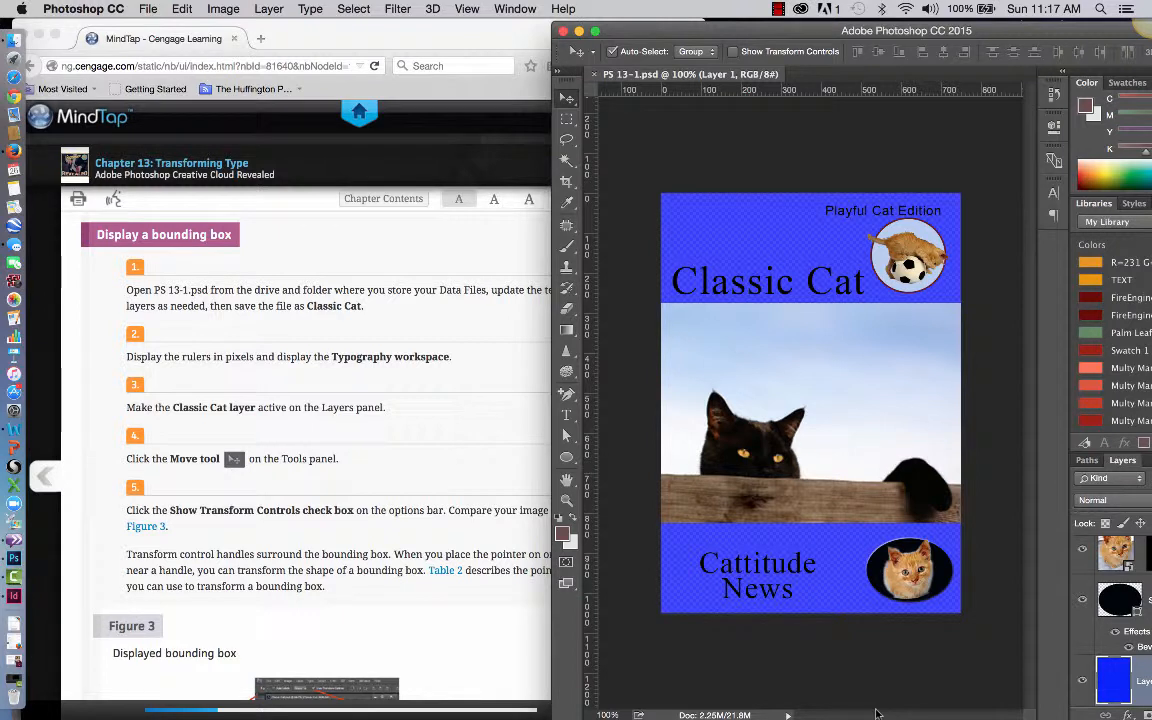
# Step: Narrow the browser window with the MindTap instructions so it fits beside the image, and return to Photoshop
pyautogui.click(460, 332)
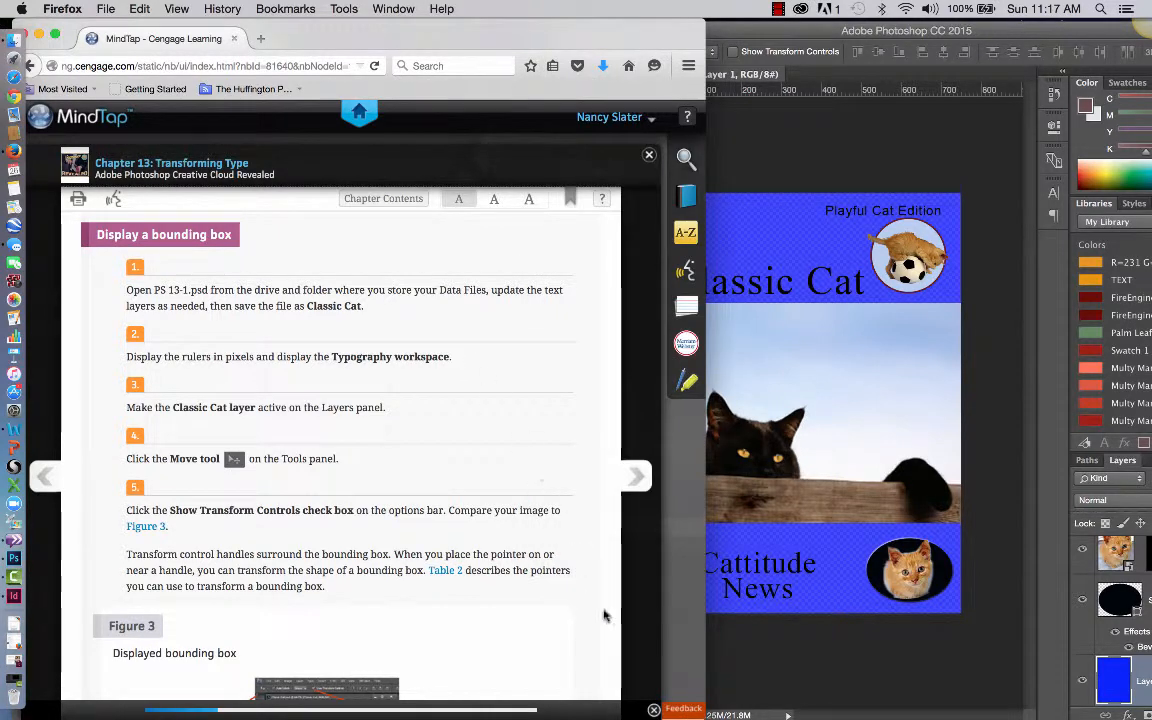
pyautogui.moveTo(697, 712); pyautogui.dragTo(581, 705)
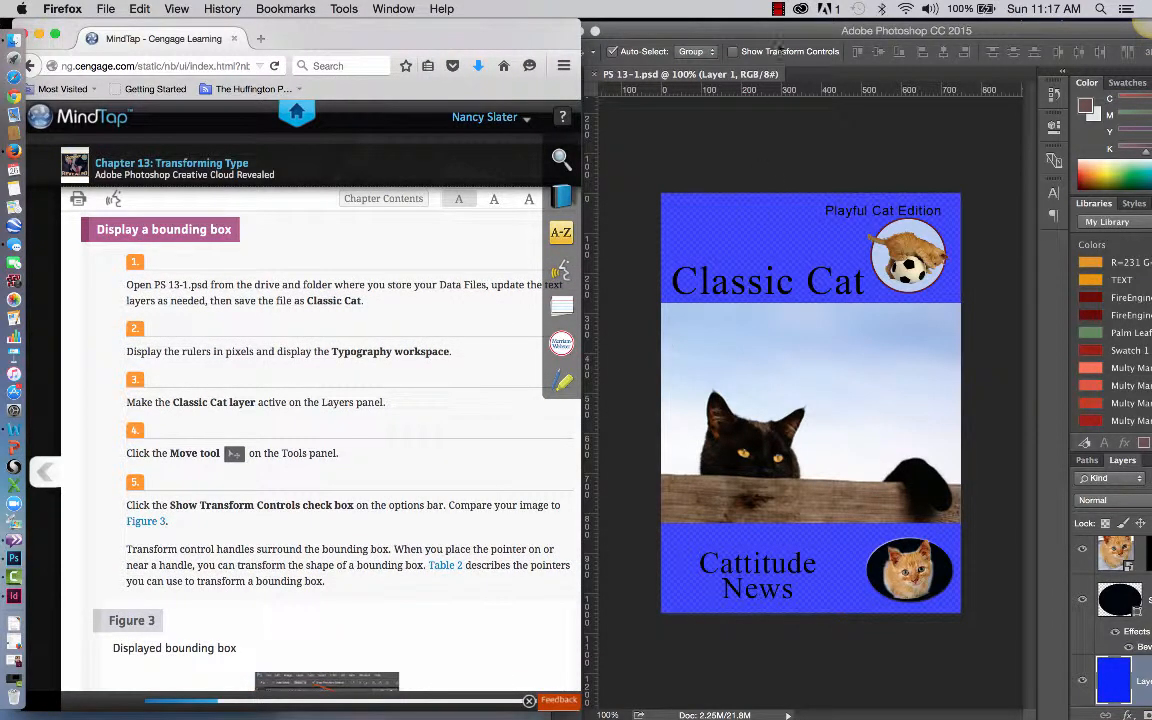
pyautogui.click(769, 33)
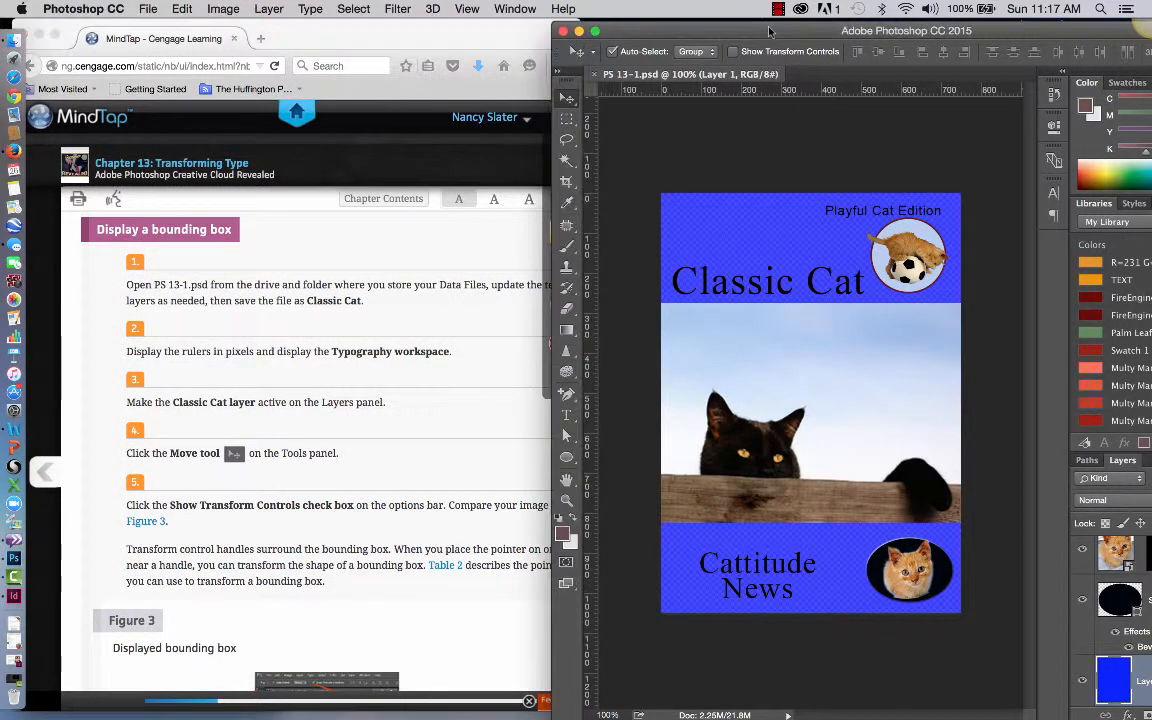
# Step: Save the document in Photoshop format under the name classiccat_ plus the author's username, with Maximize Compatibility on
pyautogui.click(148, 9)
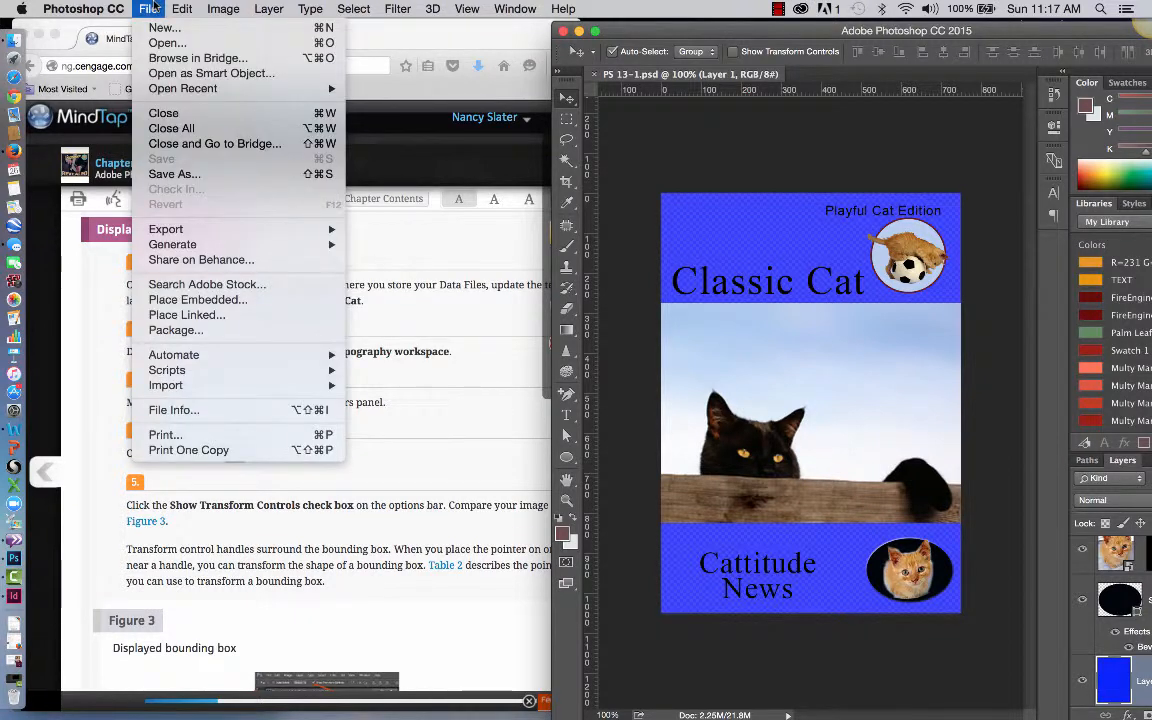
pyautogui.click(180, 175)
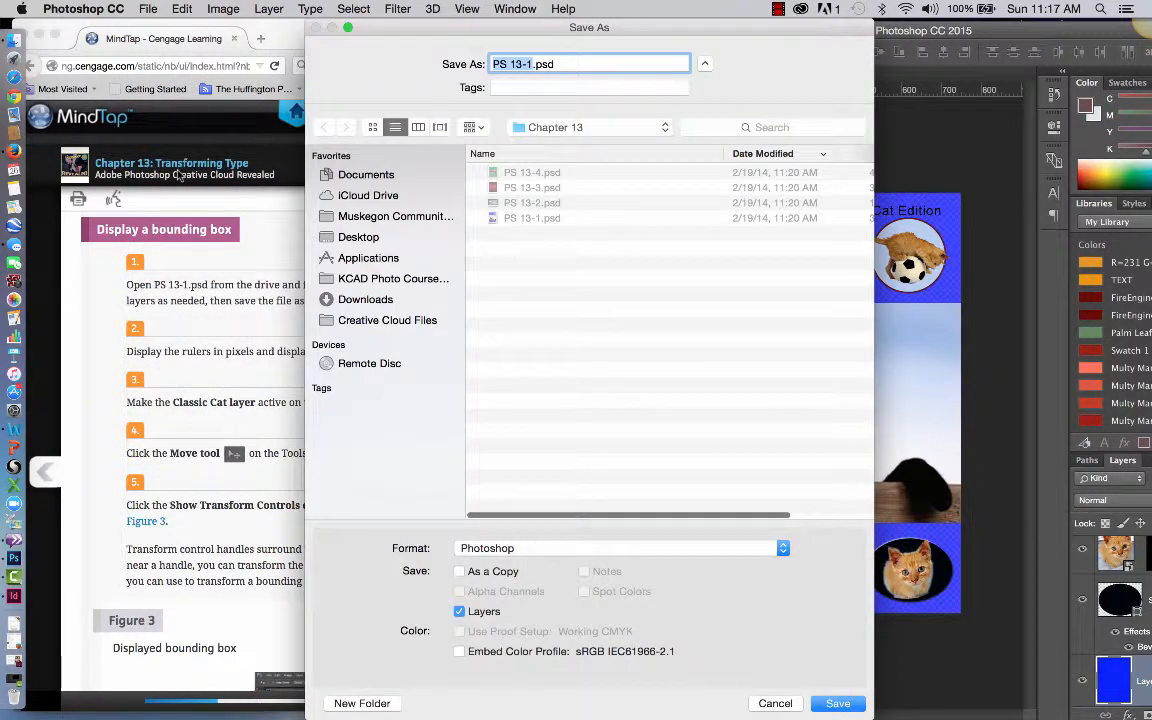
pyautogui.write('classiccat')
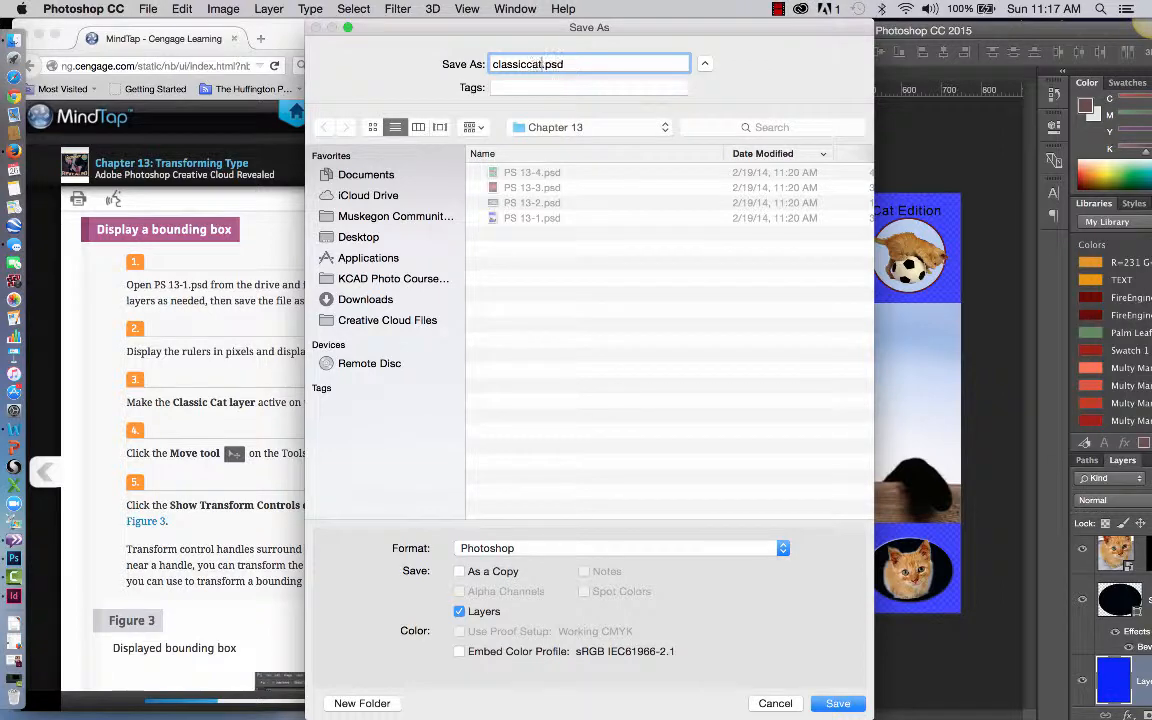
pyautogui.write('_slatern')
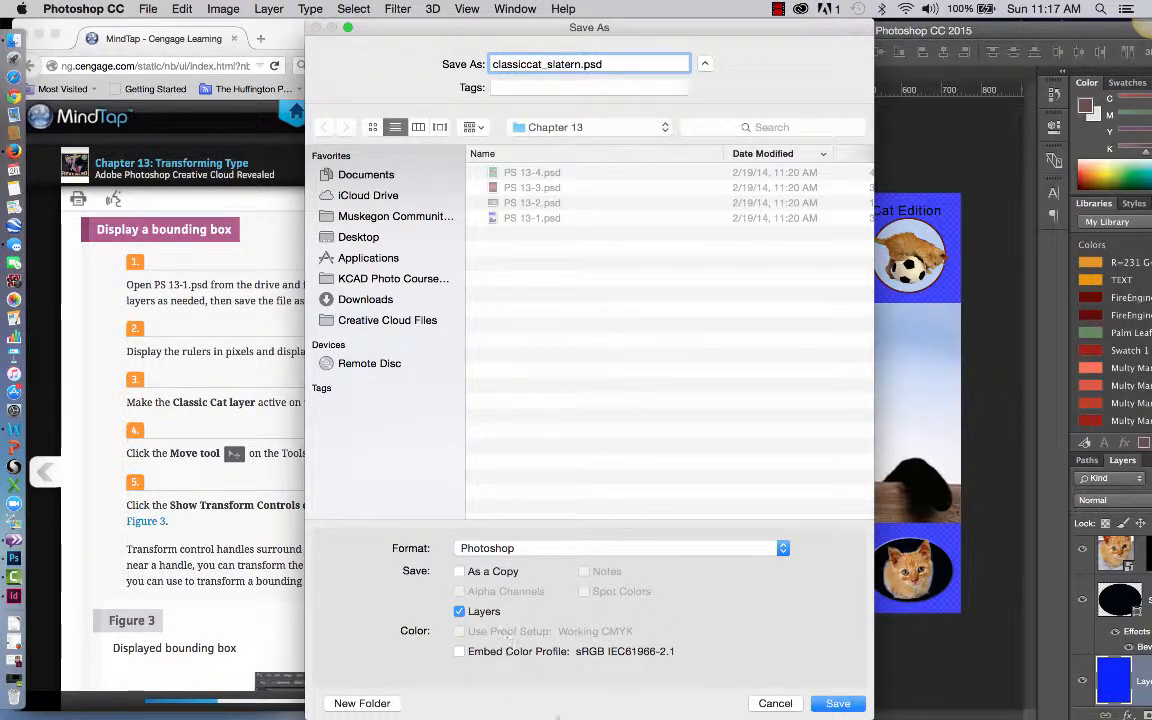
pyautogui.click(838, 703)
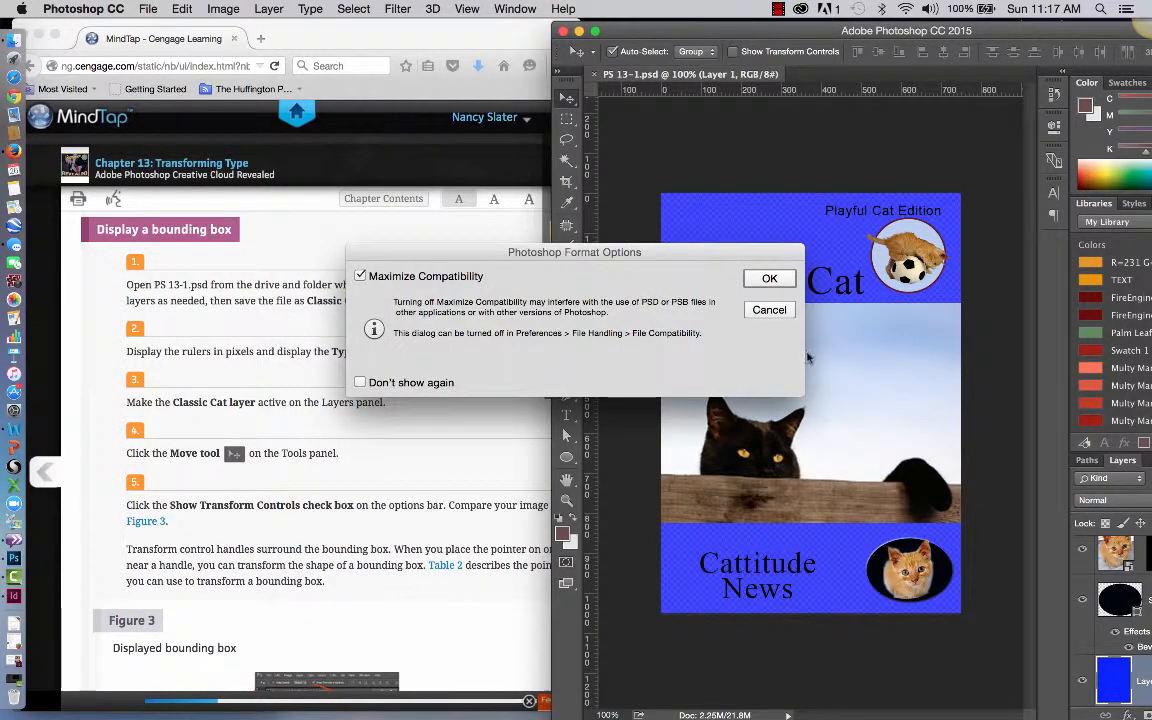
pyautogui.click(769, 278)
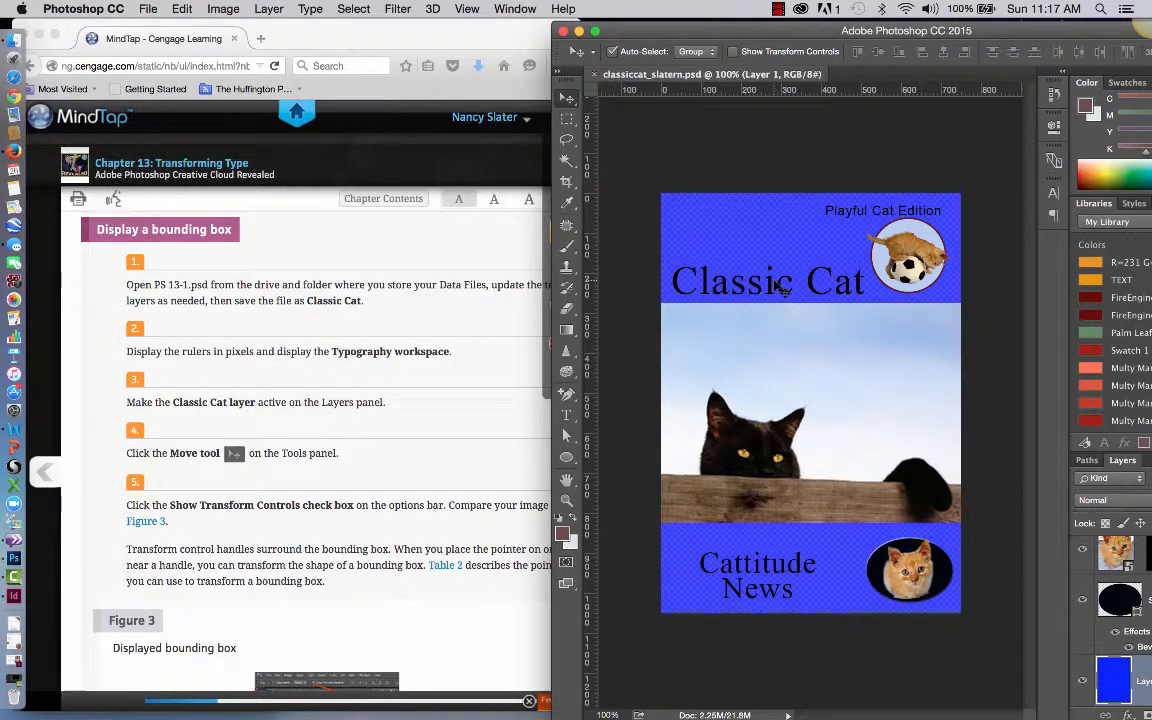
# Step: Check that the rulers use pixels and place their zero point at the image's upper-left corner
pyautogui.rightClick(759, 90)
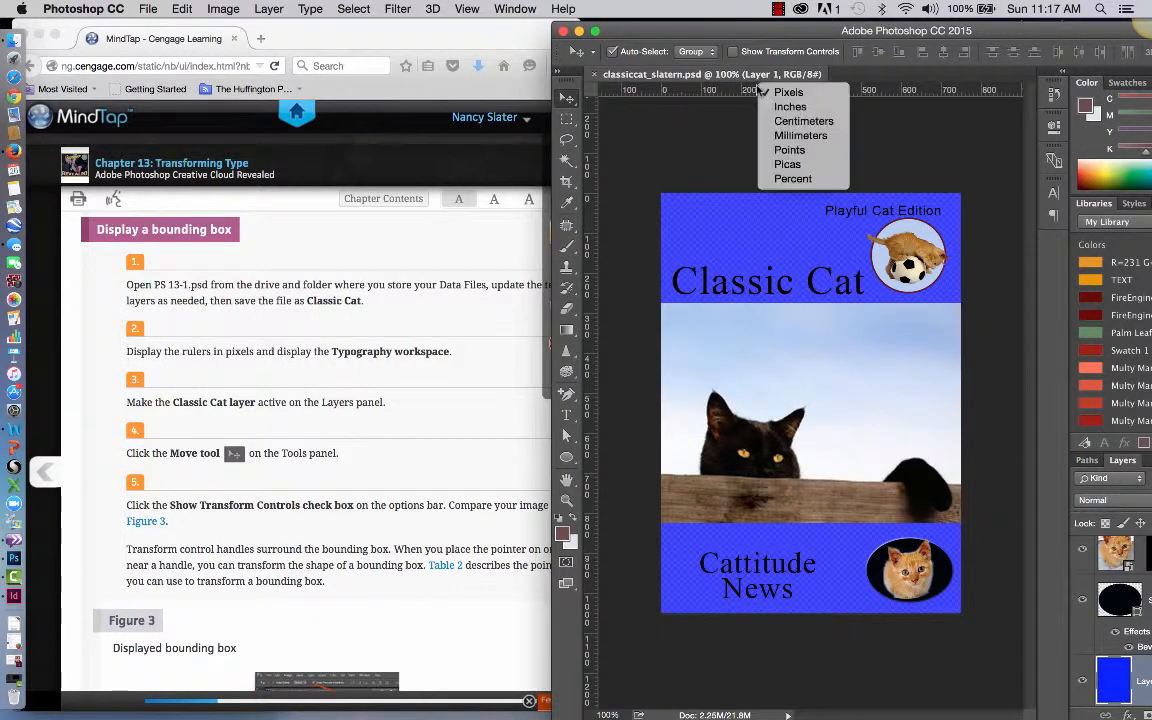
pyautogui.click(664, 90)
pyautogui.moveTo(595, 97); pyautogui.dragTo(660, 190)
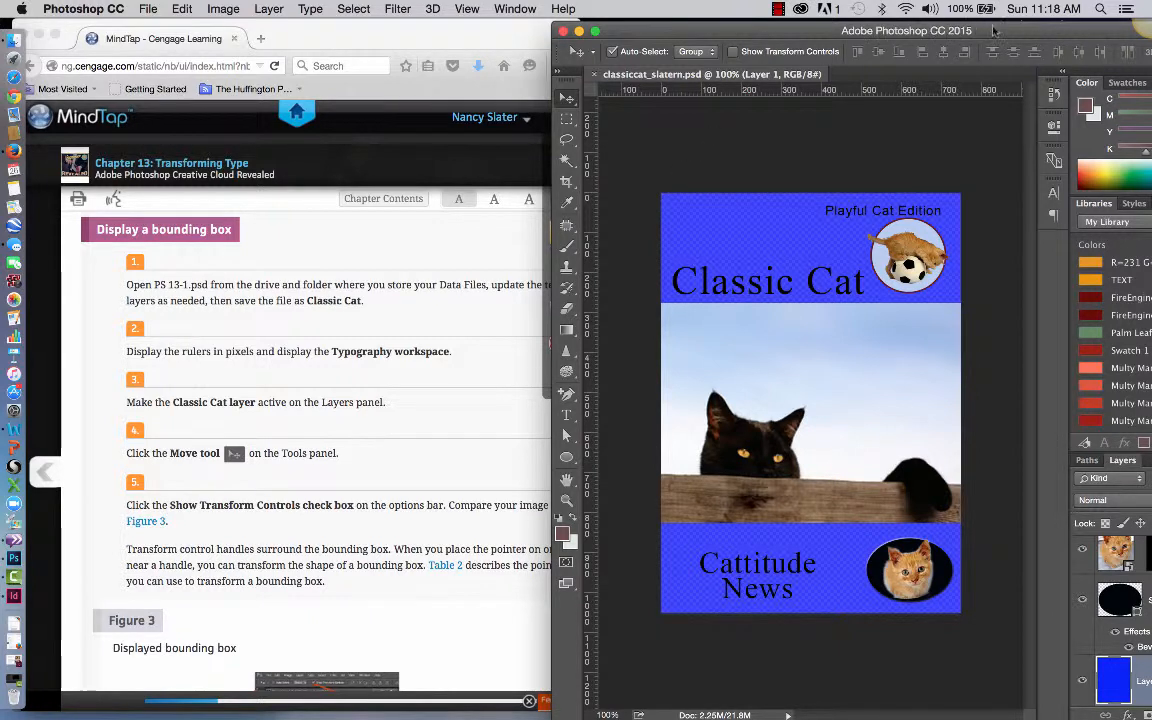
# Step: Switch to the Typography workspace and reposition the Photoshop window so the instructions stay readable
pyautogui.moveTo(993, 31); pyautogui.dragTo(828, 28)
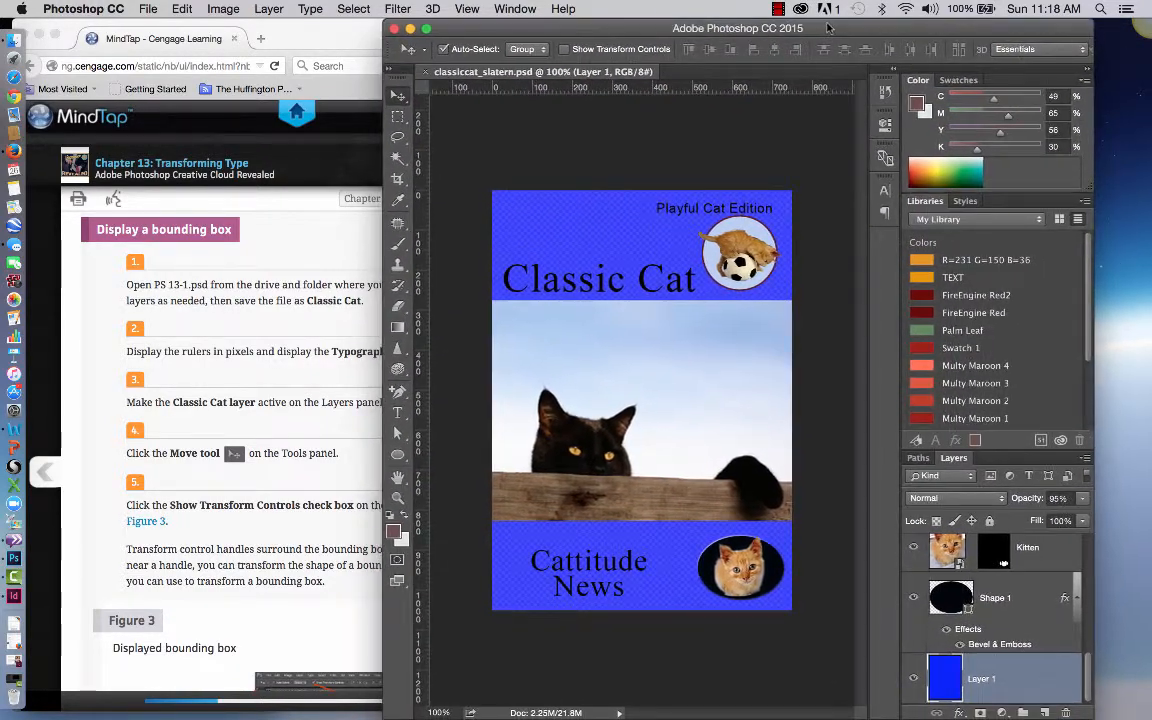
pyautogui.click(1045, 51)
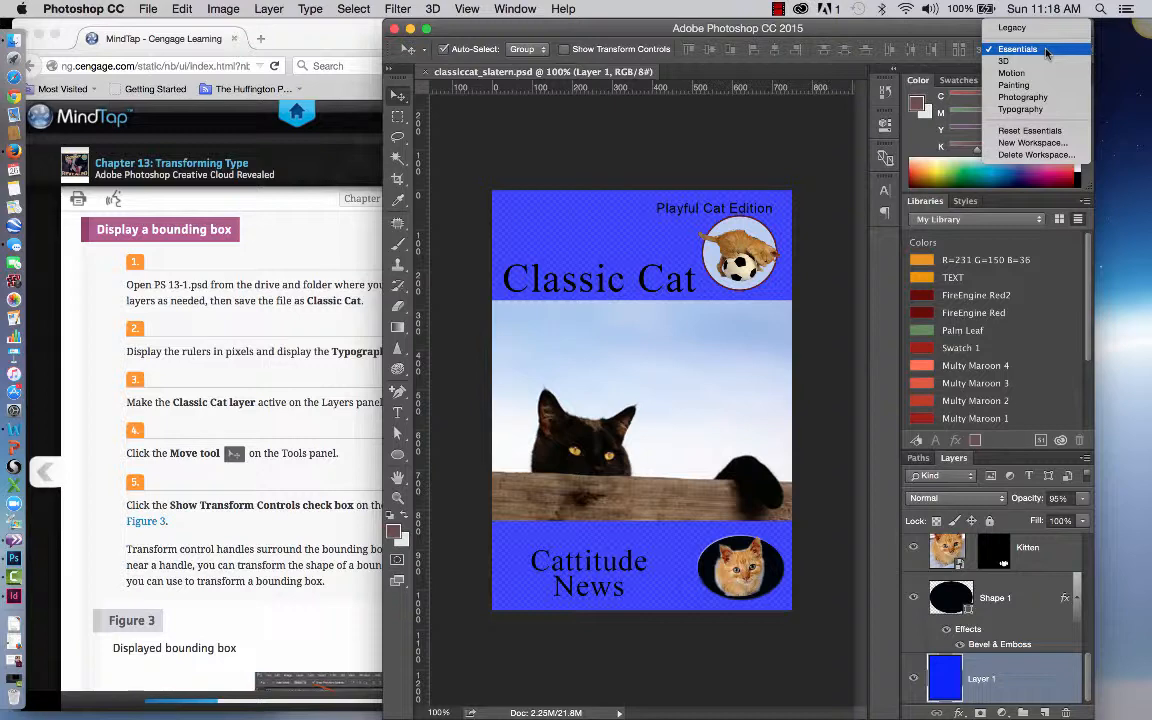
pyautogui.click(1030, 109)
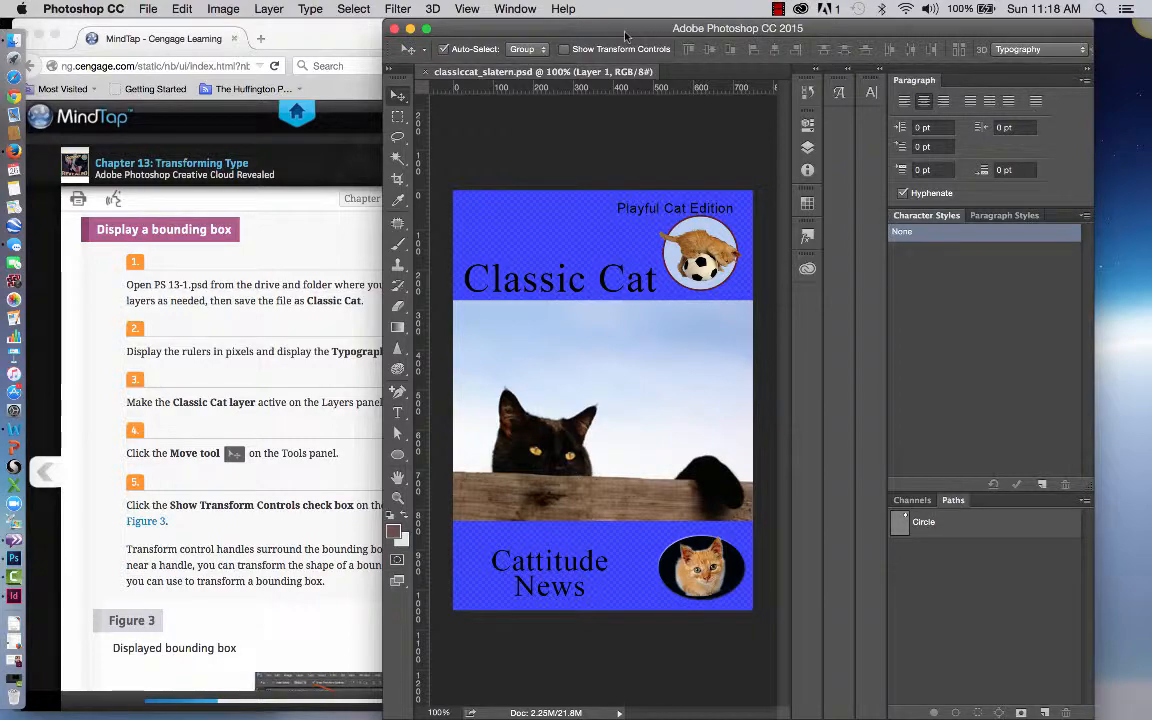
pyautogui.moveTo(625, 36); pyautogui.dragTo(713, 18)
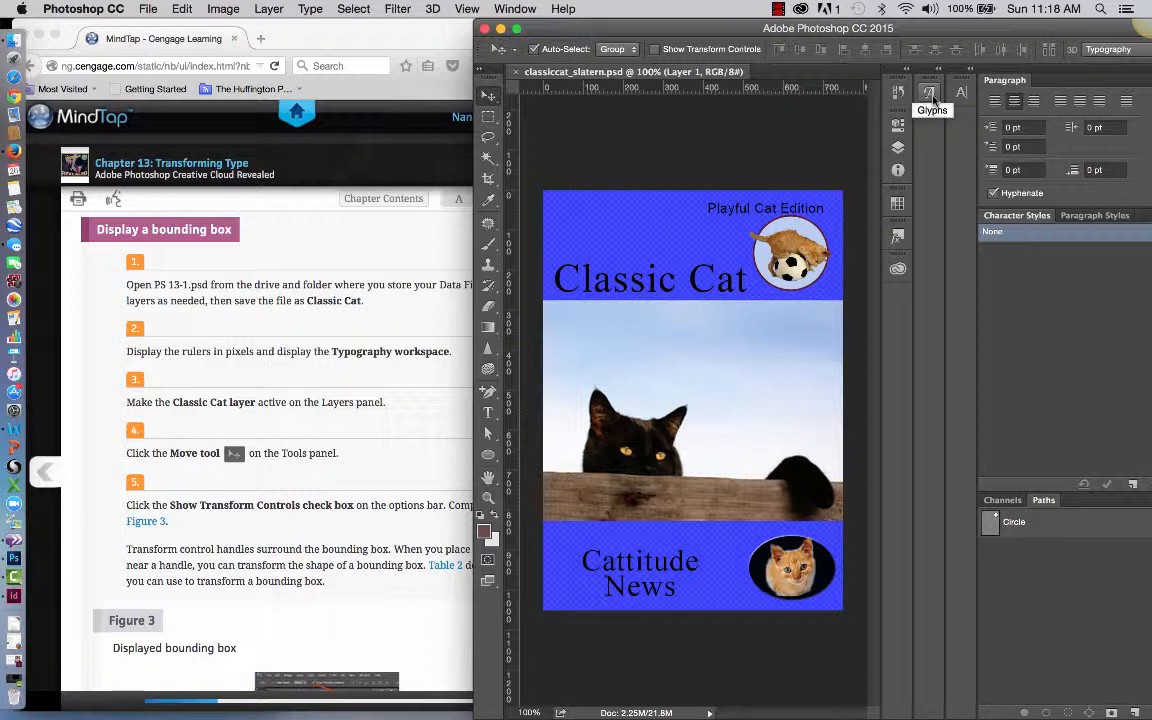
# Step: Make the Classic Cat type layer active, with the layer list collapsed again so the whole image is visible
pyautogui.click(899, 149)
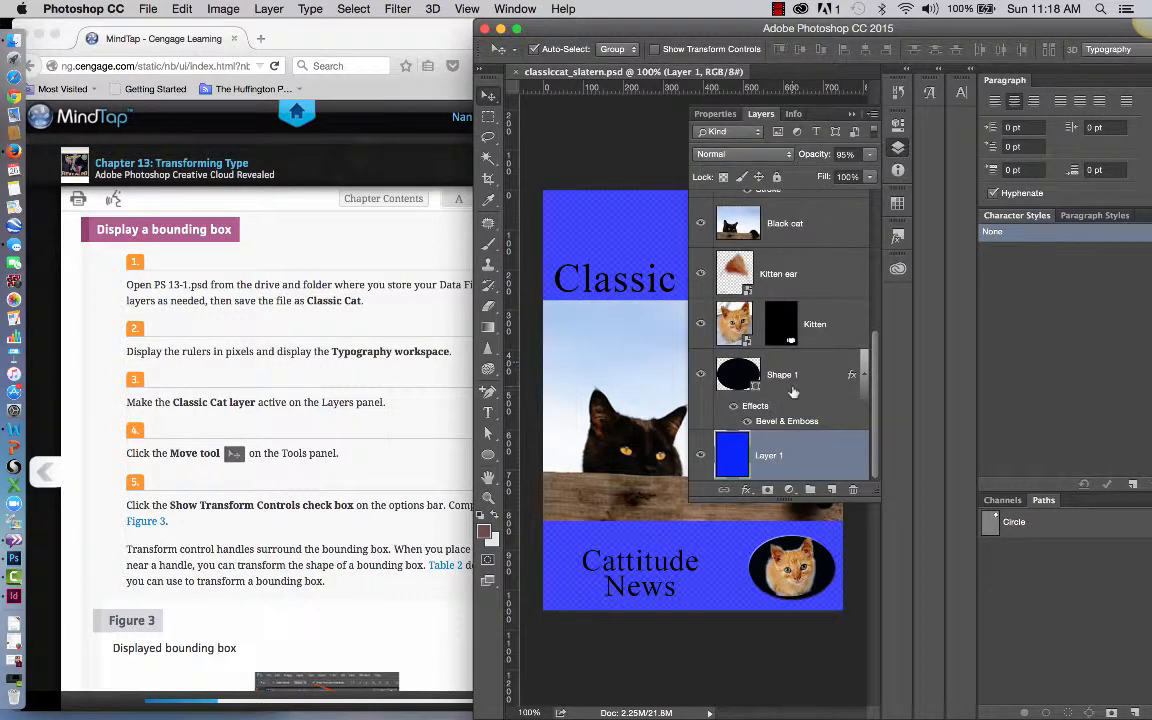
pyautogui.scroll(3, 793, 394)
pyautogui.scroll(-3, 793, 394)
pyautogui.scroll(5, 813, 341)
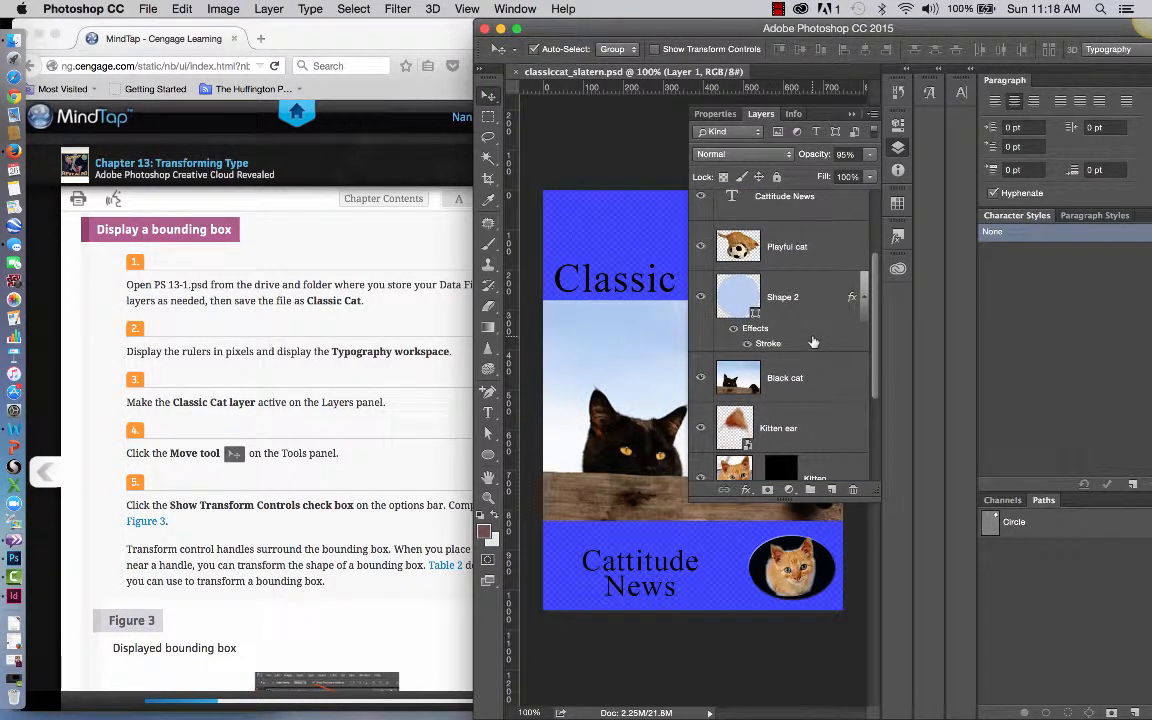
pyautogui.scroll(3, 813, 341)
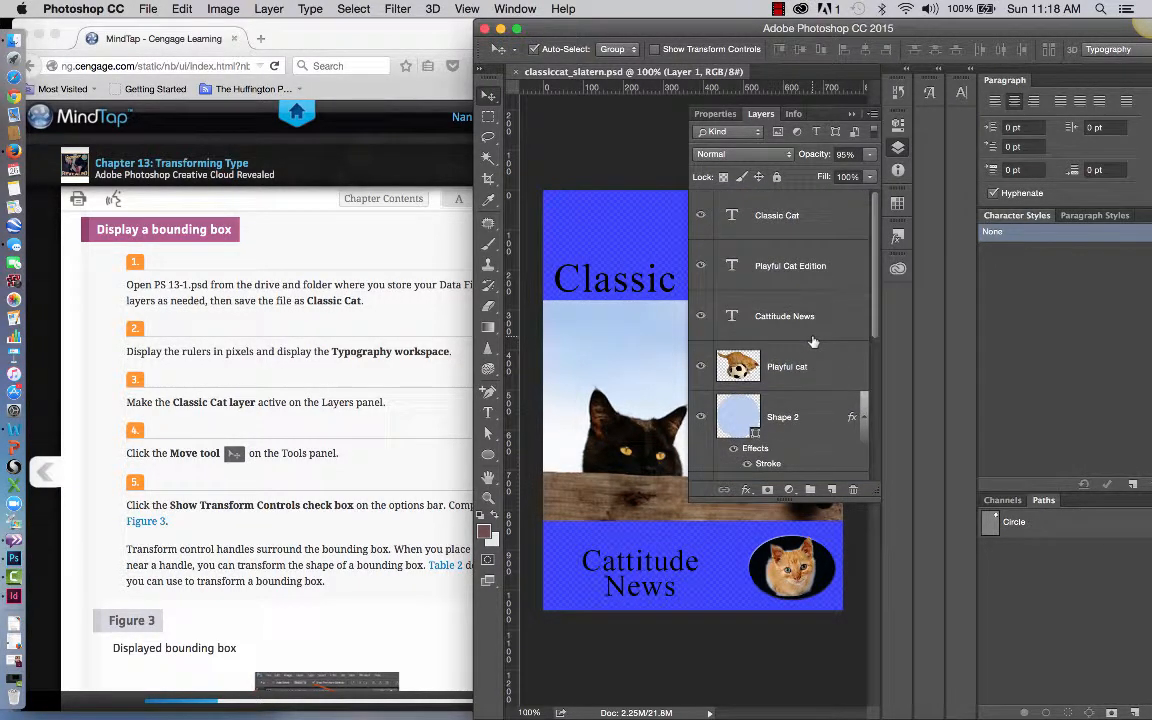
pyautogui.click(795, 236)
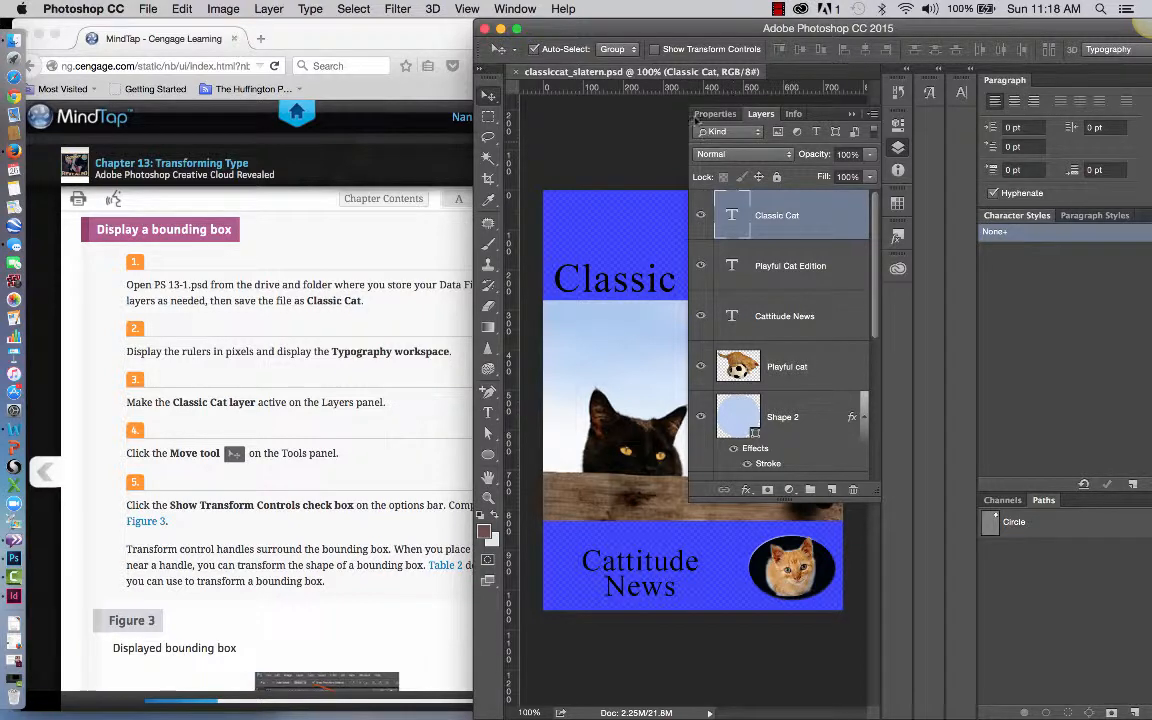
pyautogui.click(852, 115)
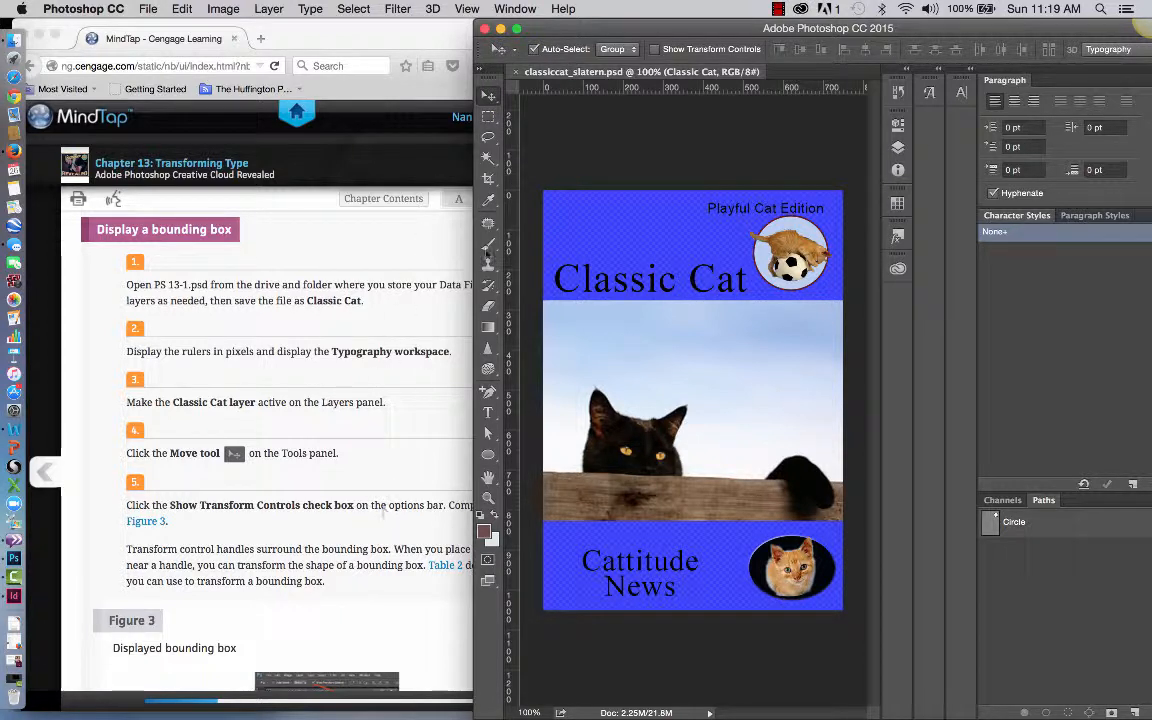
# Step: Show the transform controls for the Classic Cat text and compare the image with Figure 3 in the MindTap instructions
pyautogui.click(654, 50)
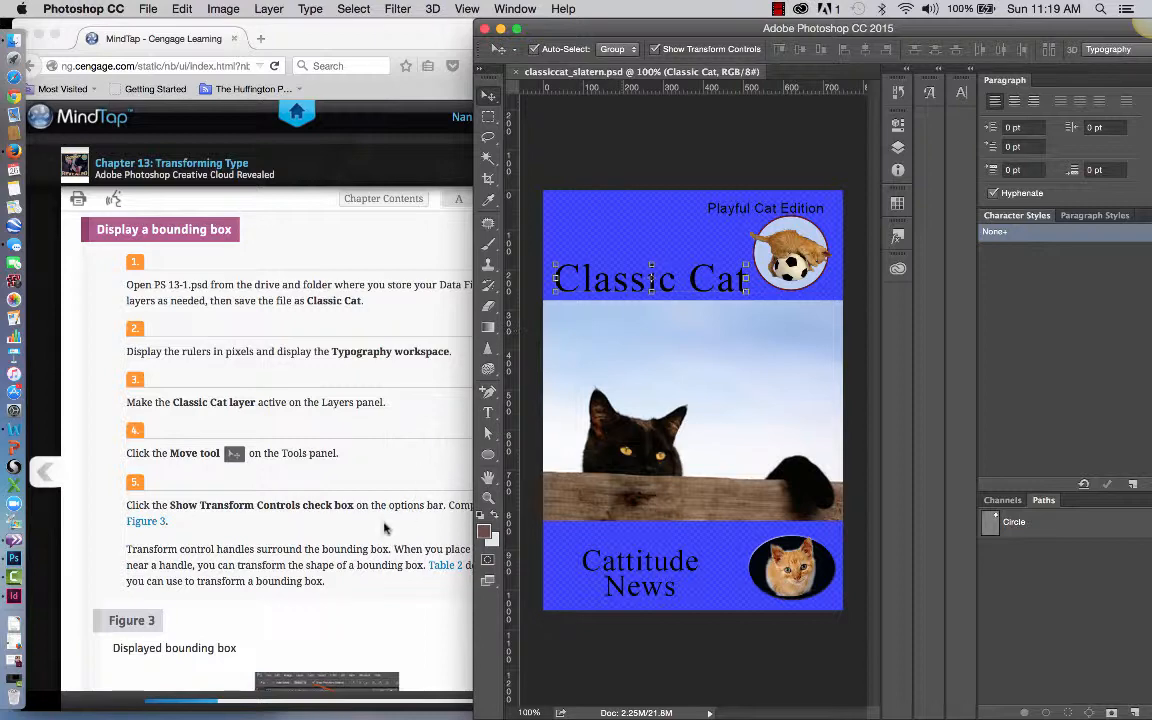
pyautogui.click(345, 472)
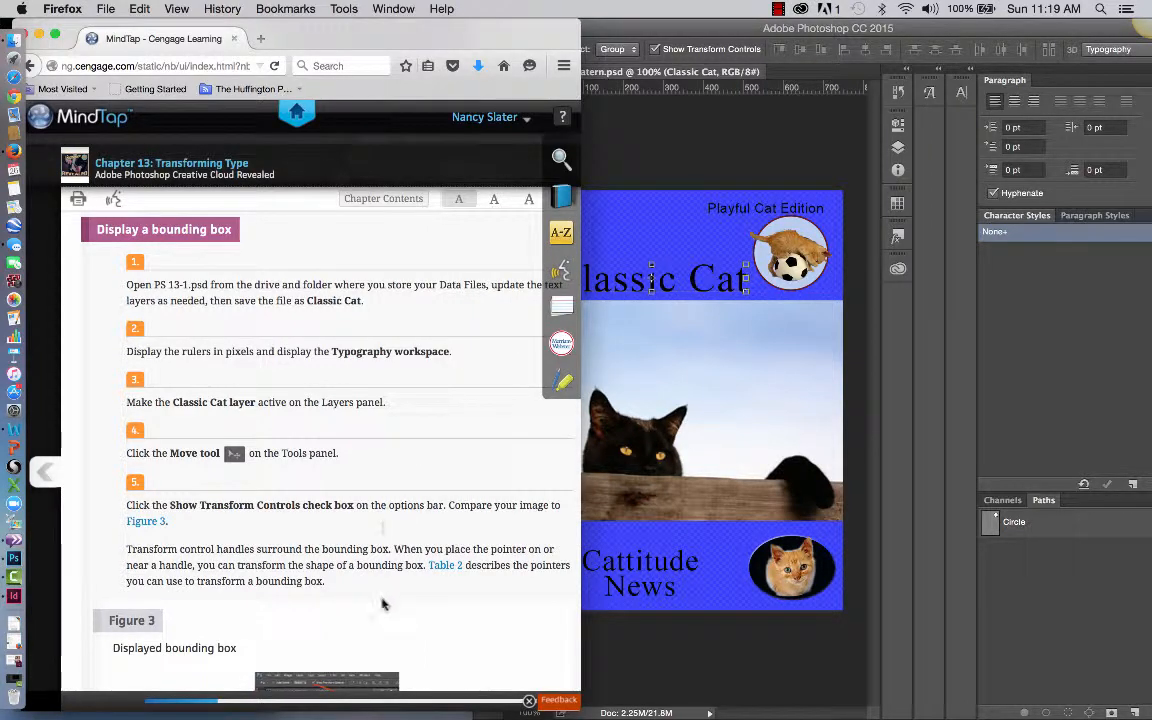
pyautogui.scroll(-5, 383, 602)
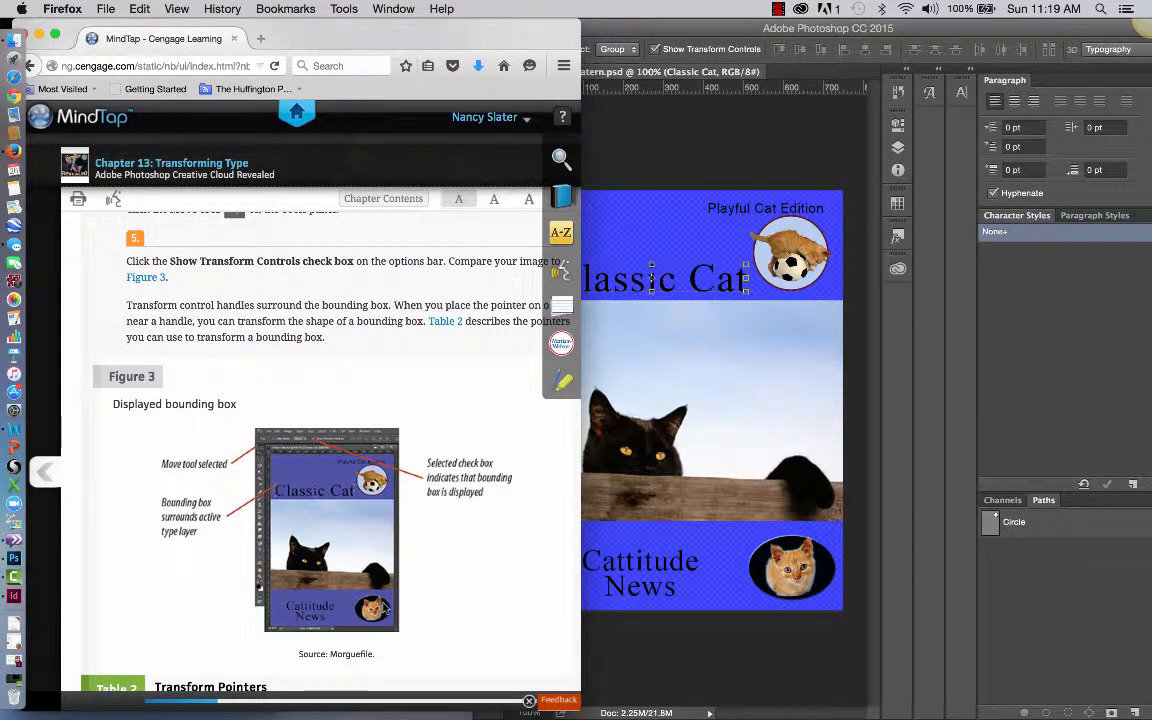
pyautogui.scroll(1, 383, 608)
pyautogui.scroll(2, 383, 608)
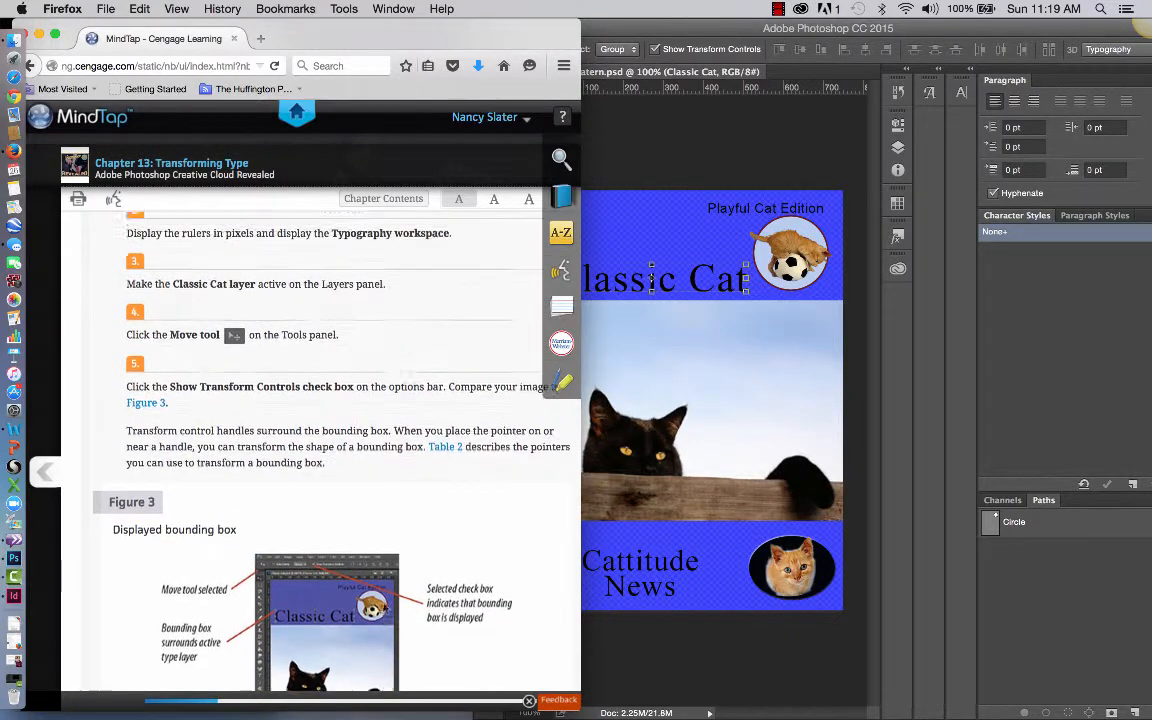
# Step: Try the Classic Cat text's transform handles by stretching its height to about 116% and rotating it about 59°, undoing the rotation
pyautogui.scroll(-2, 383, 608)
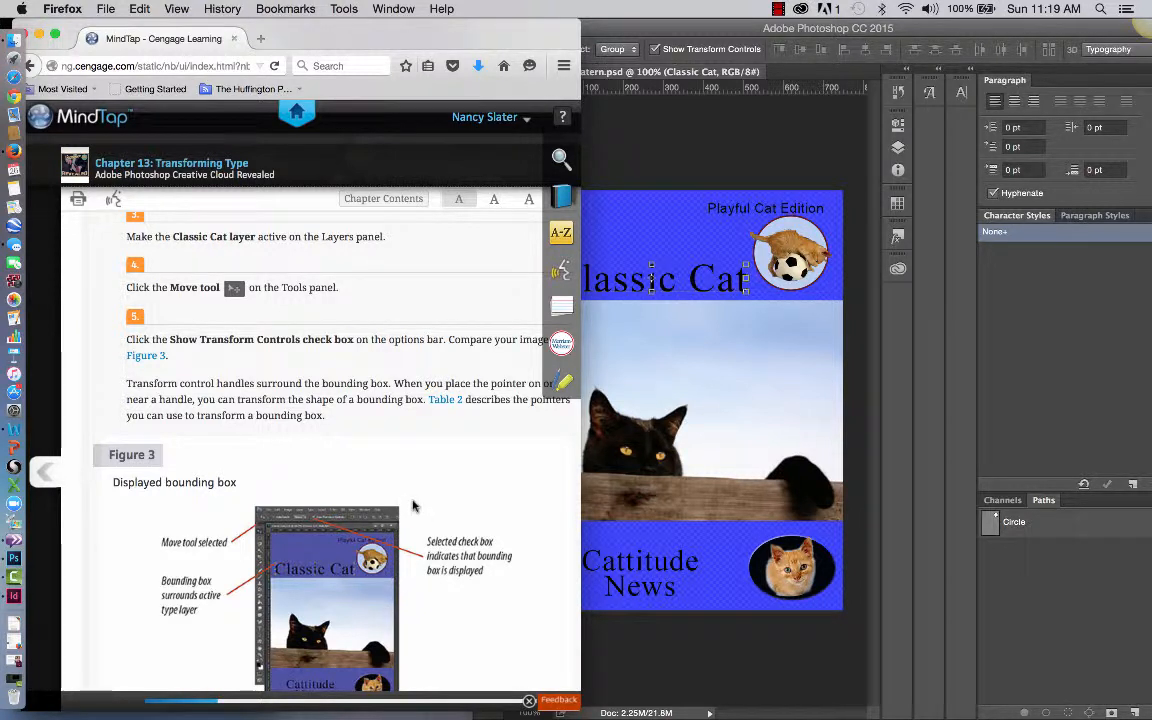
pyautogui.click(697, 252)
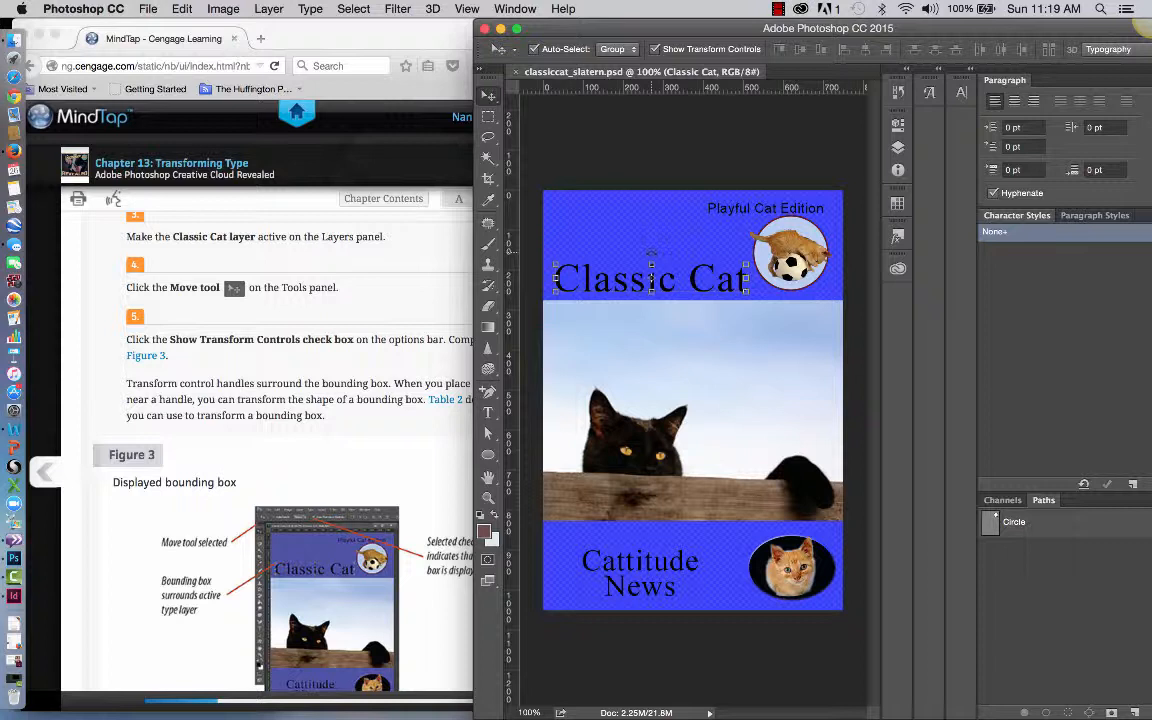
pyautogui.click(651, 256)
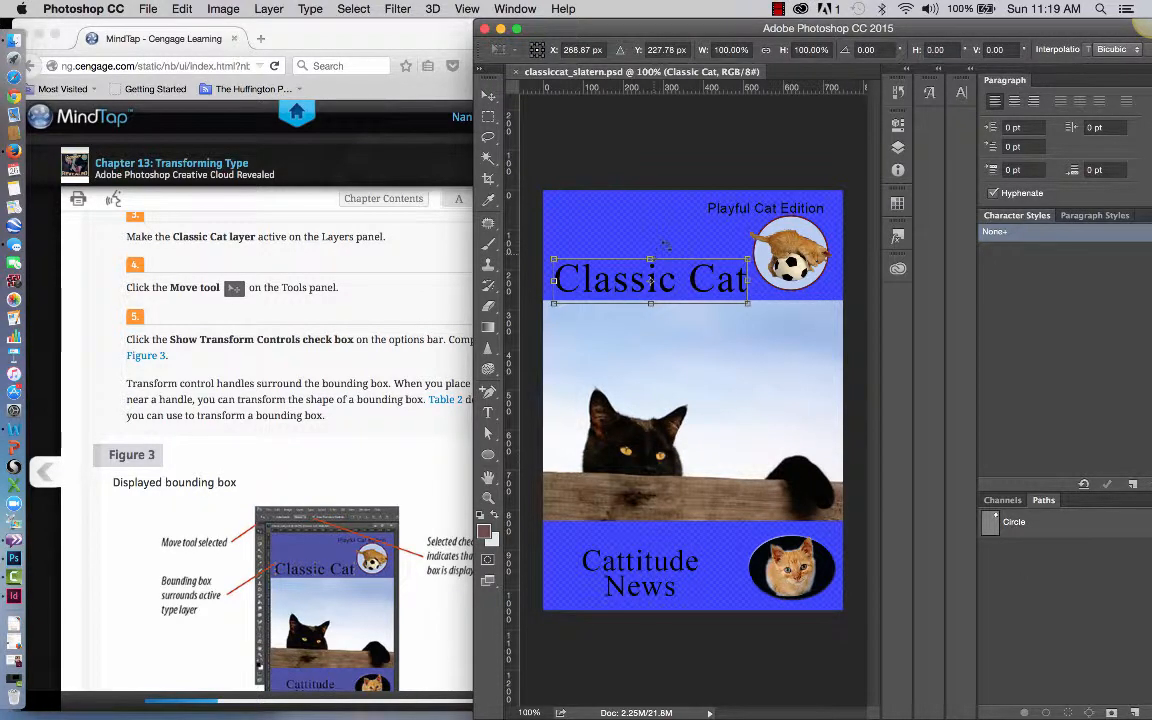
pyautogui.moveTo(651, 260); pyautogui.dragTo(651, 246)
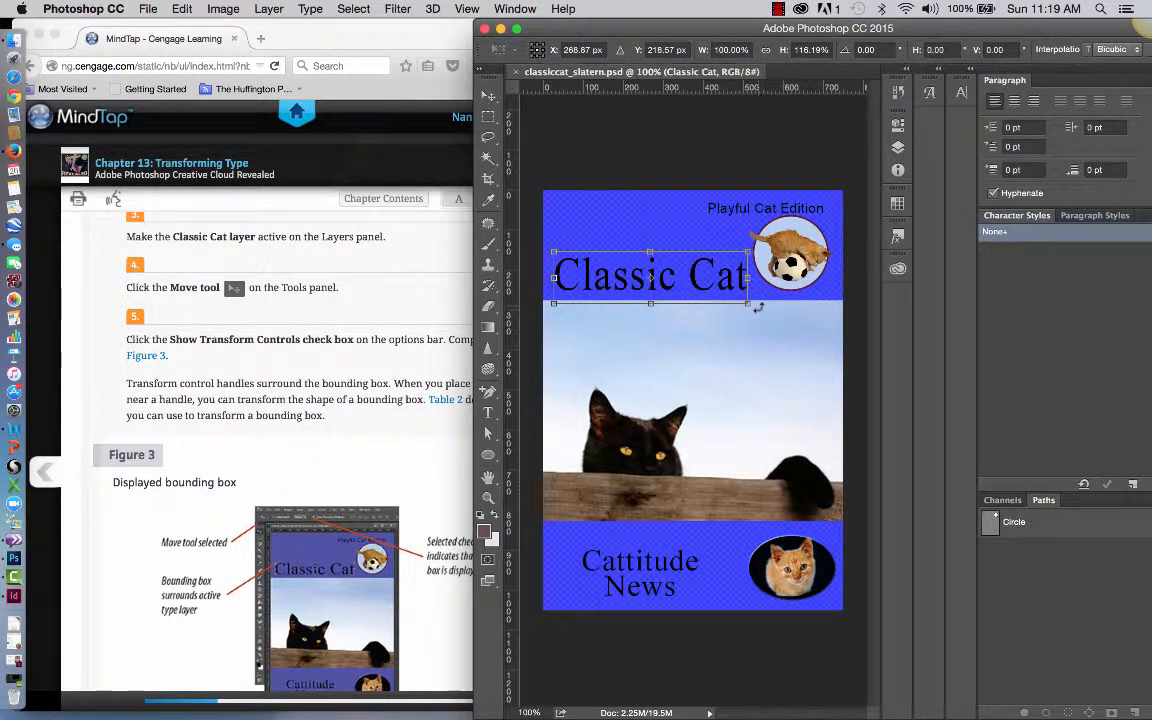
pyautogui.moveTo(758, 308); pyautogui.dragTo(676, 366)
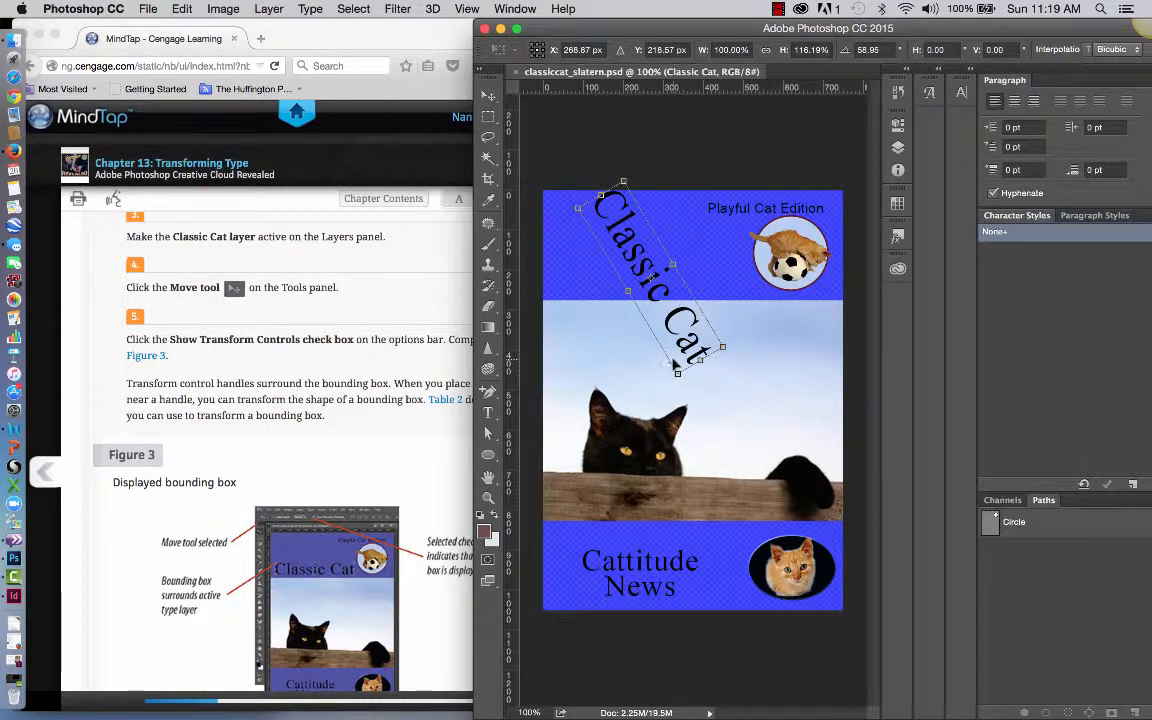
pyautogui.press('Escape')
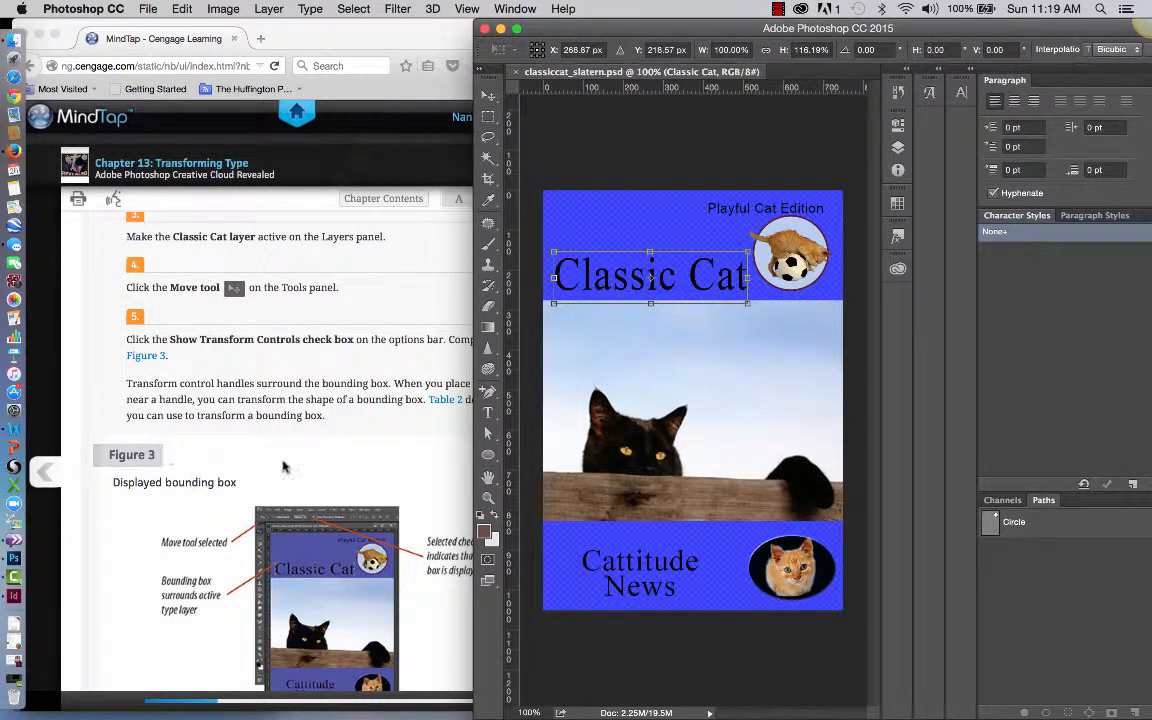
# Step: Find the first instruction under Modify Type Using a bounding box and reposition the Photoshop window so its target value is readable
pyautogui.scroll(-10, 283, 466)
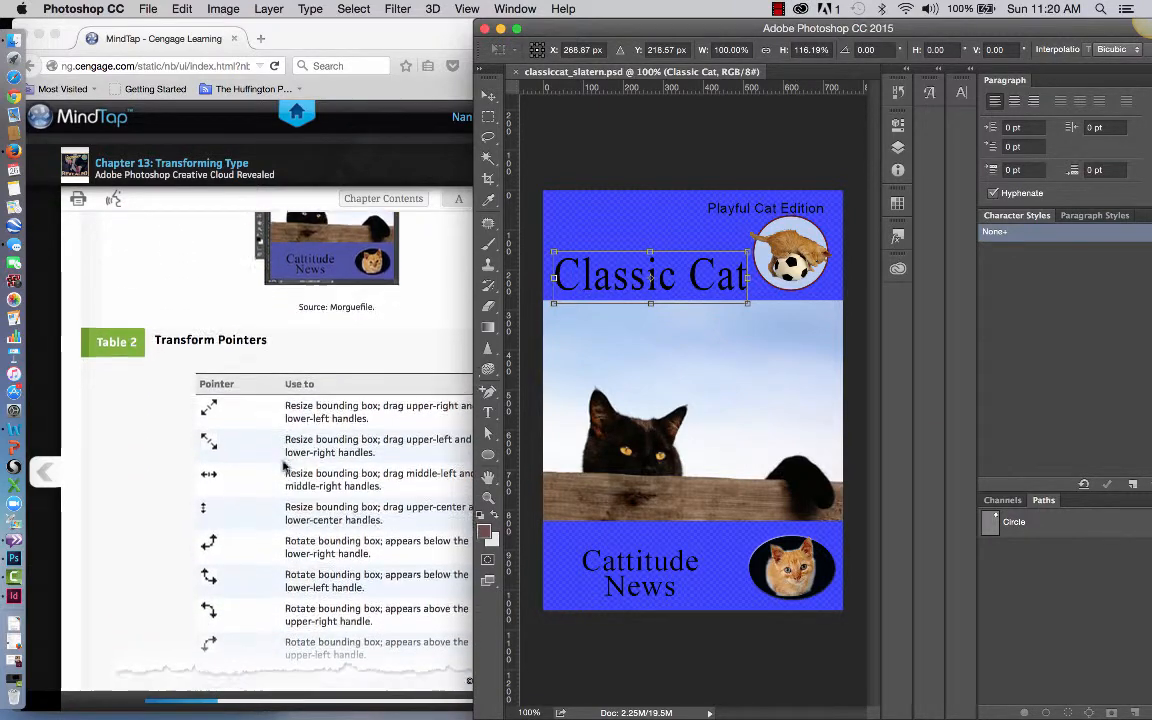
pyautogui.scroll(-6, 283, 466)
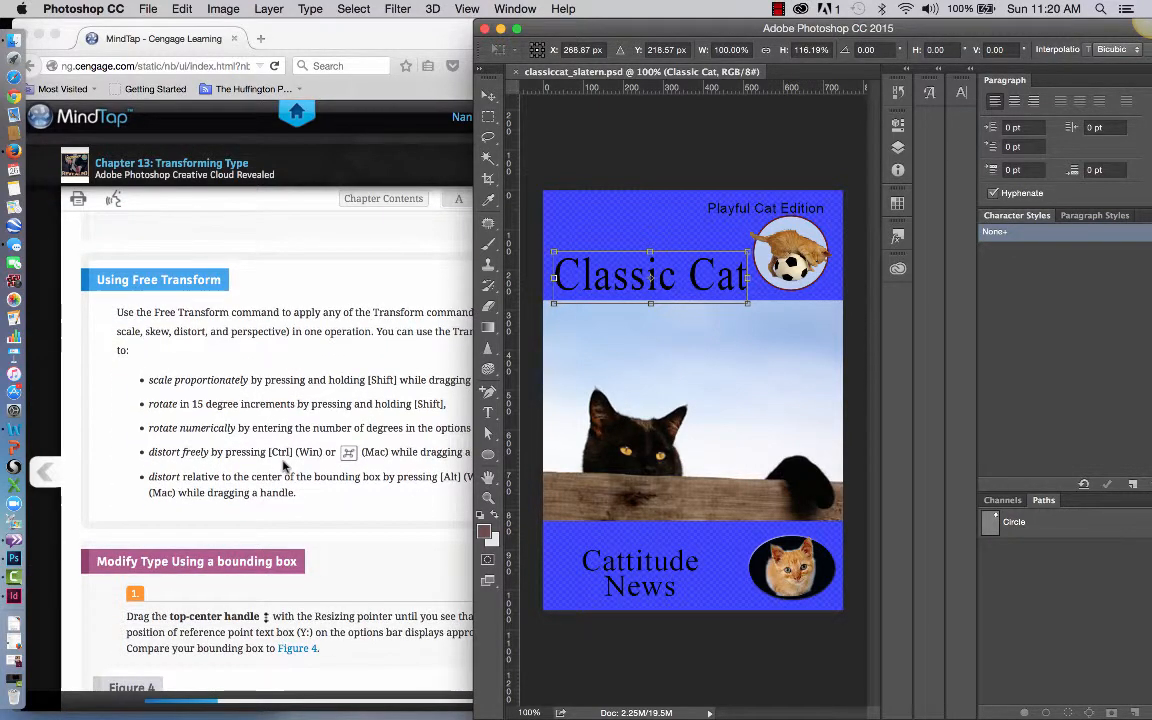
pyautogui.scroll(-5, 283, 465)
pyautogui.scroll(-1, 283, 465)
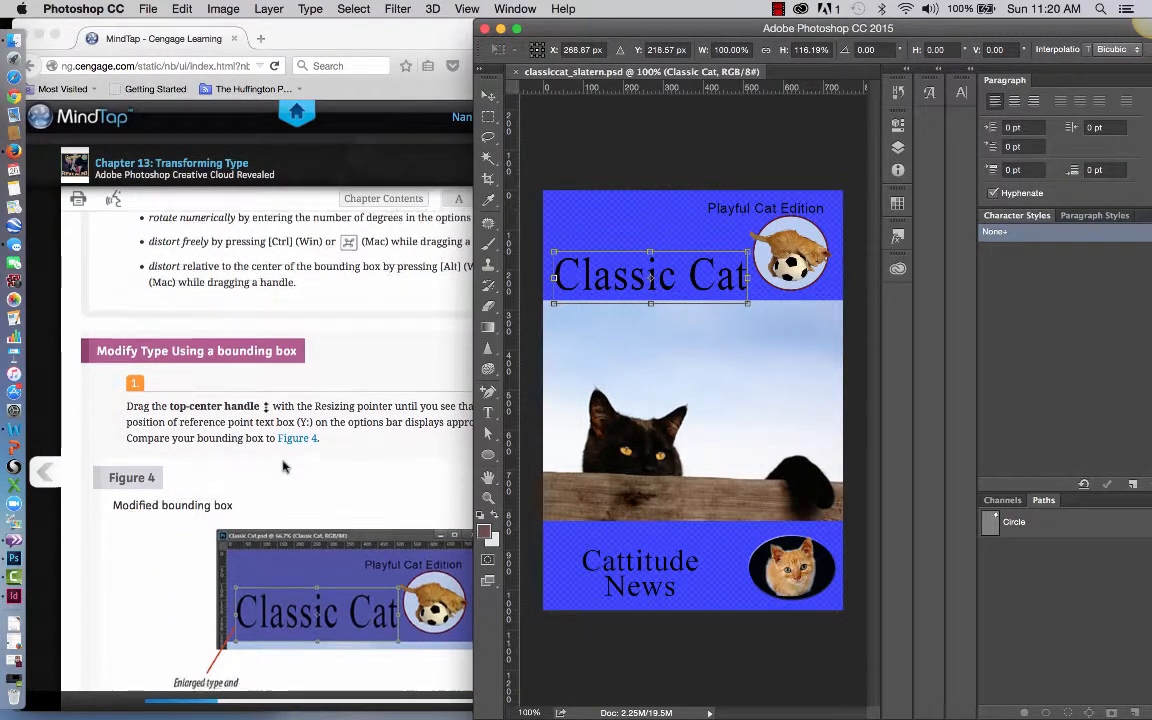
pyautogui.moveTo(598, 40); pyautogui.dragTo(684, 52)
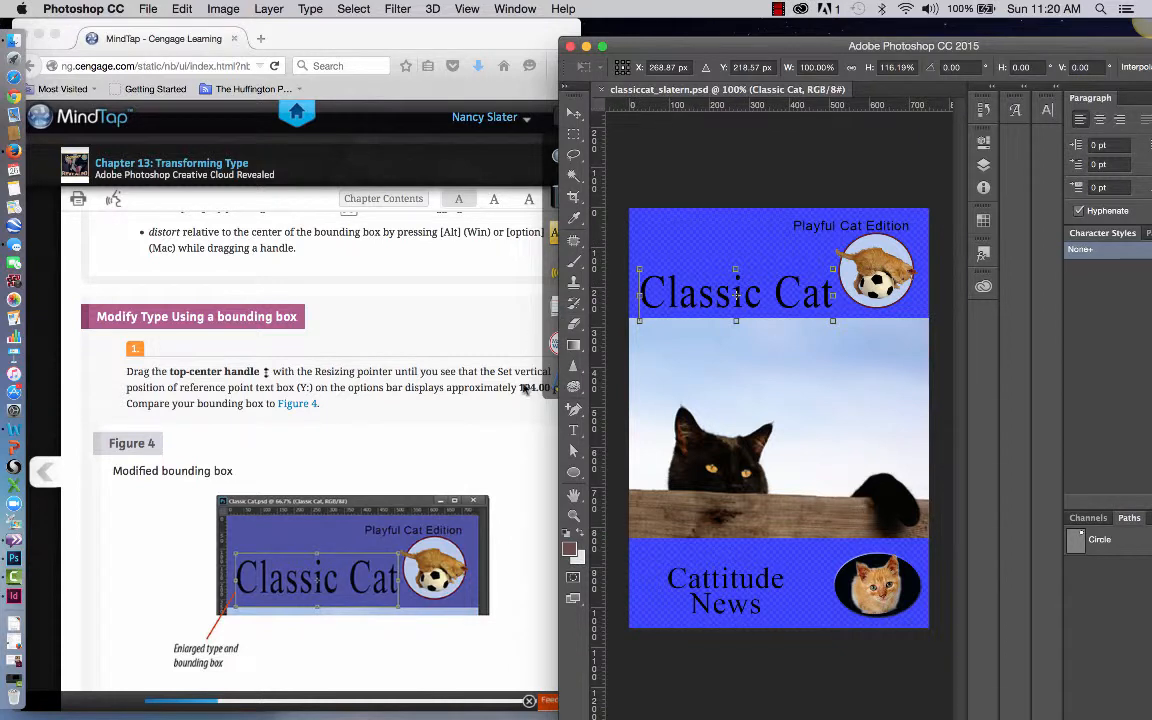
pyautogui.click(522, 418)
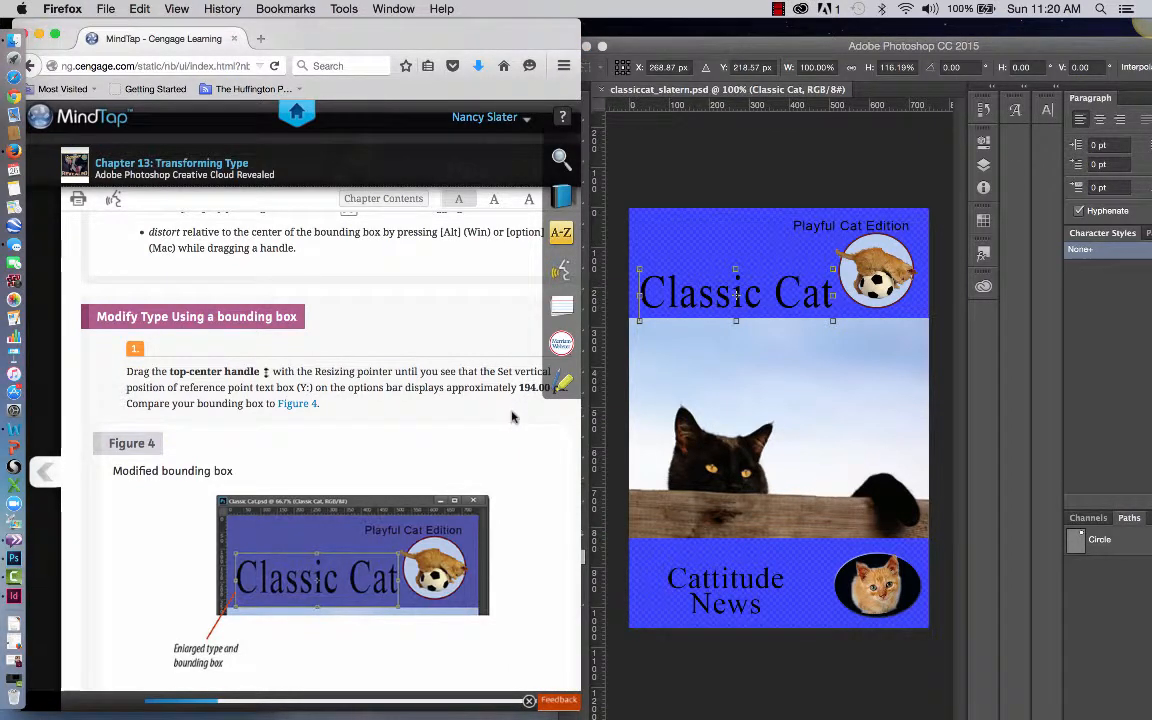
# Step: Stretch the Classic Cat text upward from its top edge to about 158% height, with its vertical reference position at about 194.7 px
pyautogui.click(736, 272)
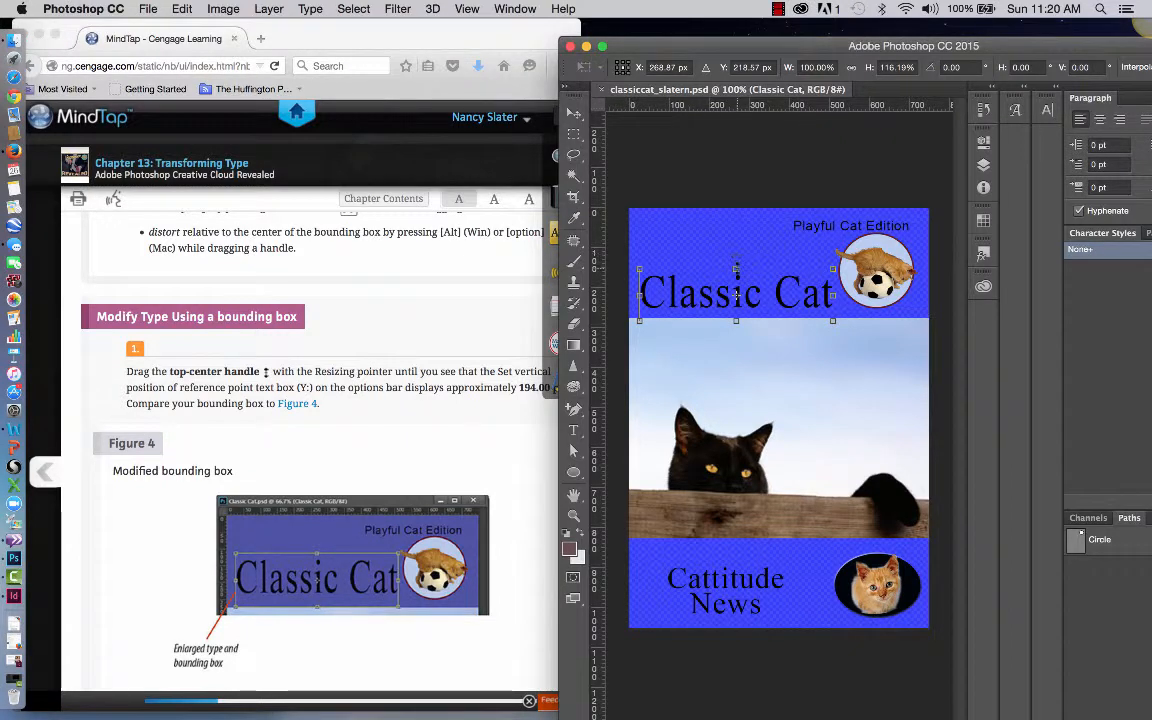
pyautogui.moveTo(736, 271); pyautogui.dragTo(737, 295)
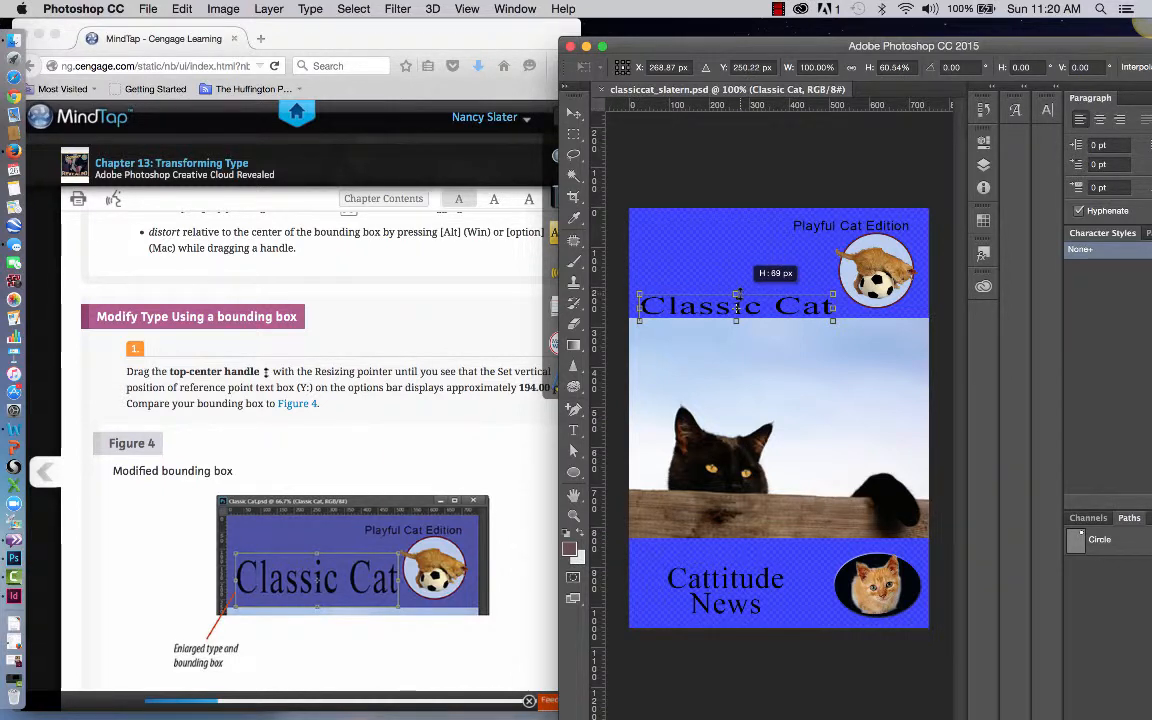
pyautogui.moveTo(737, 296); pyautogui.dragTo(750, 243)
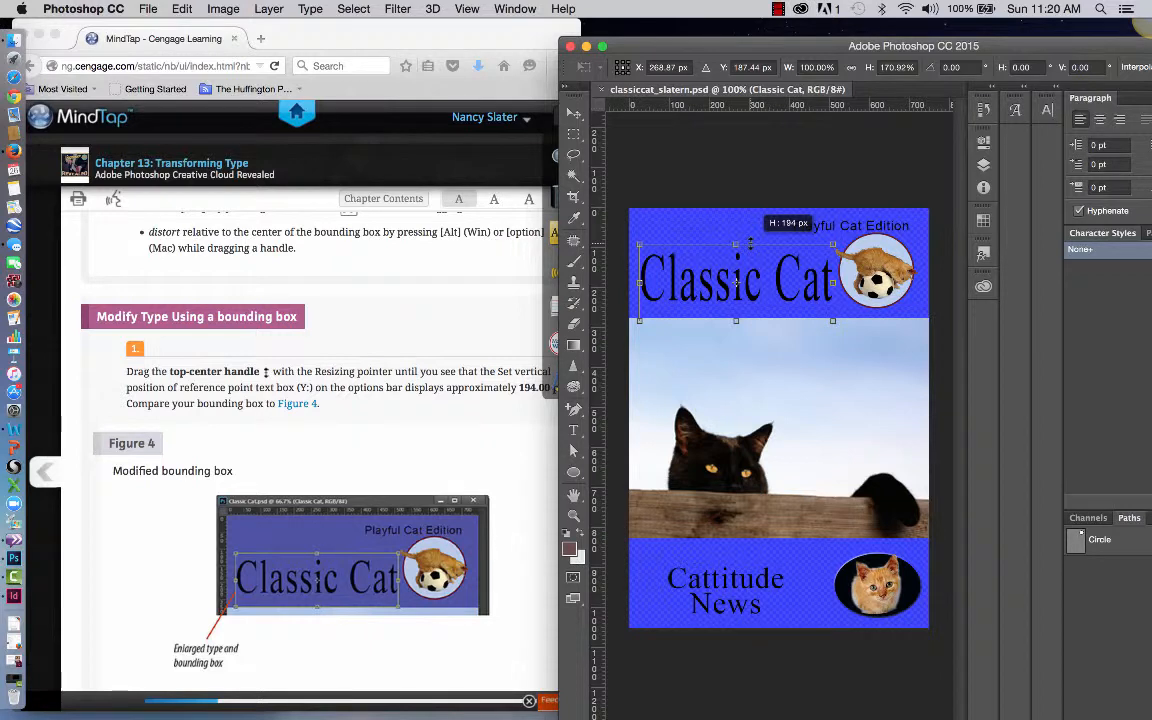
pyautogui.moveTo(750, 243)
pyautogui.mouseDown()
pyautogui.moveTo(758, 229)
pyautogui.moveTo(759, 248)
pyautogui.mouseUp()
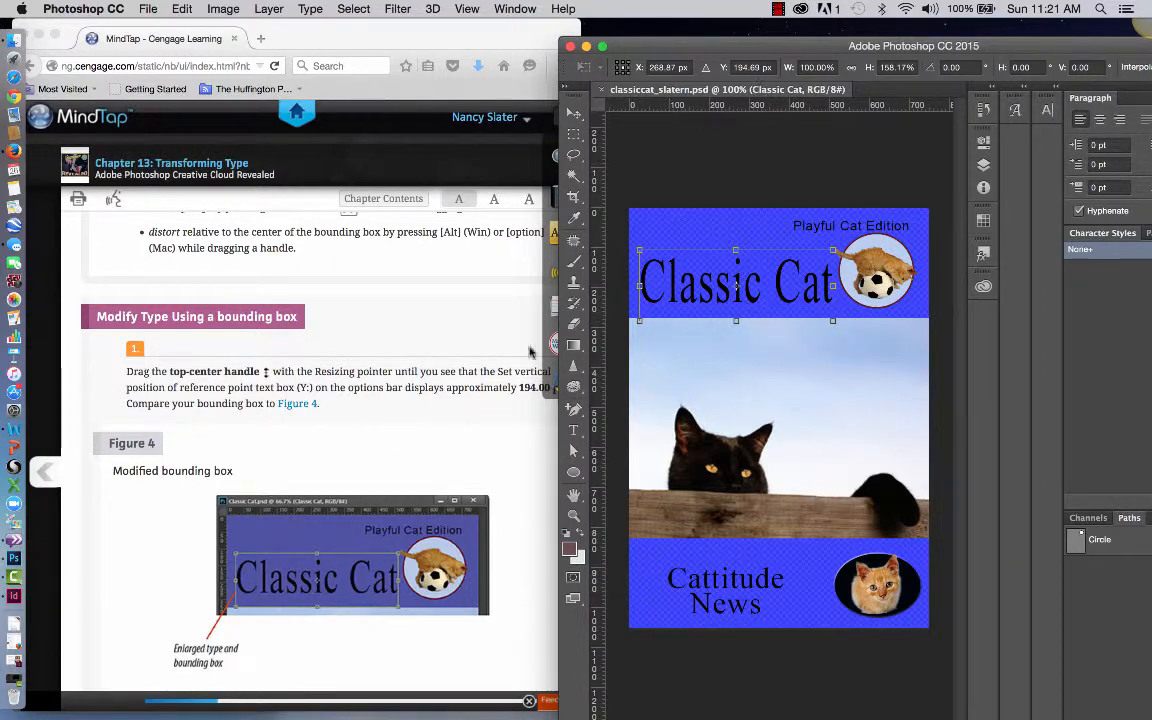
# Step: Set the vertical reference position of the Classic Cat text to exactly 195 px
pyautogui.scroll(-7, 460, 500)
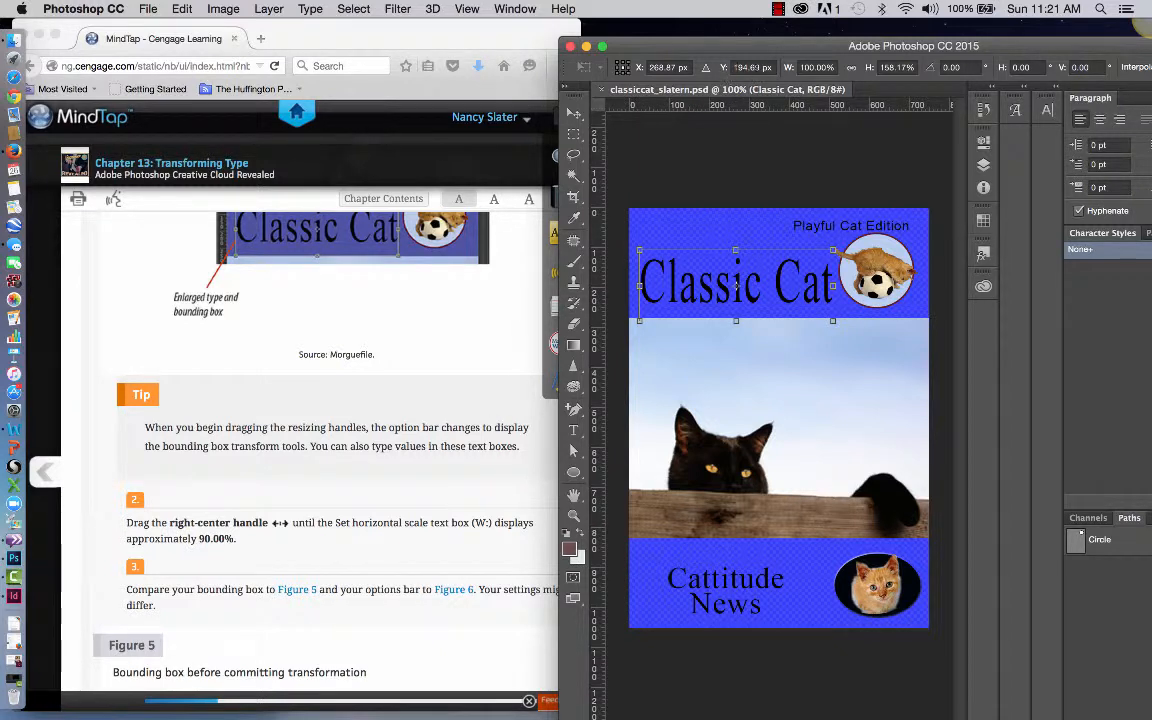
pyautogui.click(759, 67)
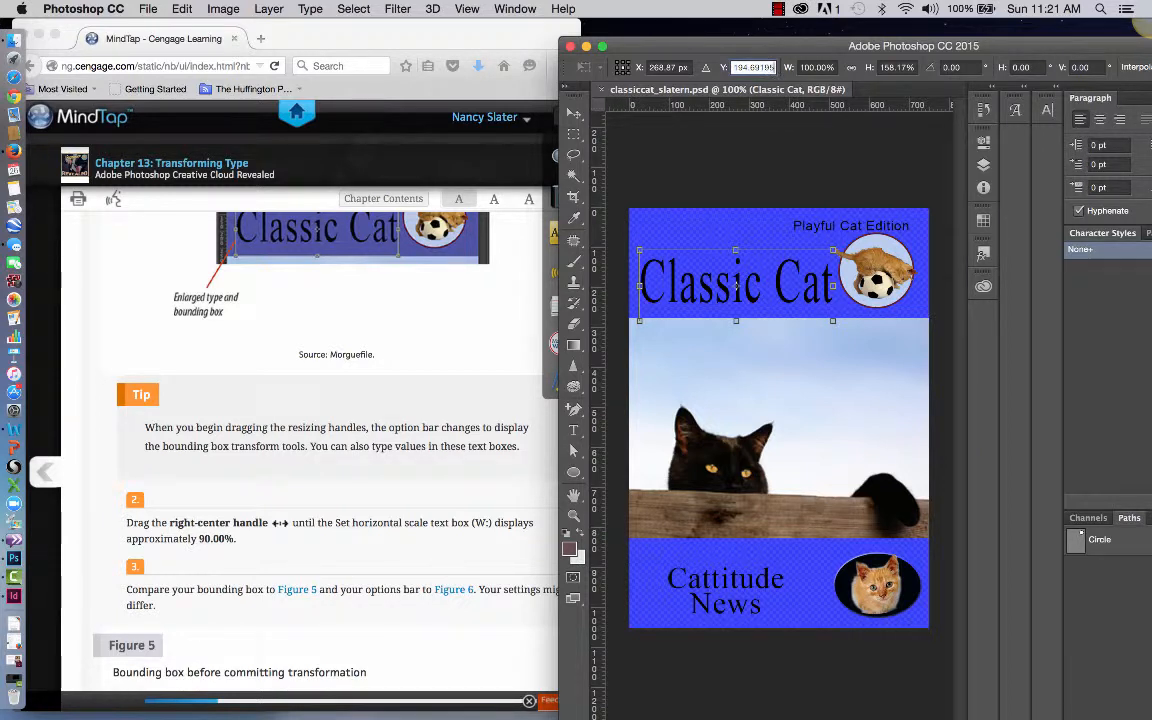
pyautogui.press('BackSpace')
pyautogui.press('BackSpace')
pyautogui.press('BackSpace')
pyautogui.press('BackSpace')
pyautogui.press('BackSpace')
pyautogui.press('BackSpace')
pyautogui.press('BackSpace')
pyautogui.press('BackSpace')
pyautogui.press('BackSpace')
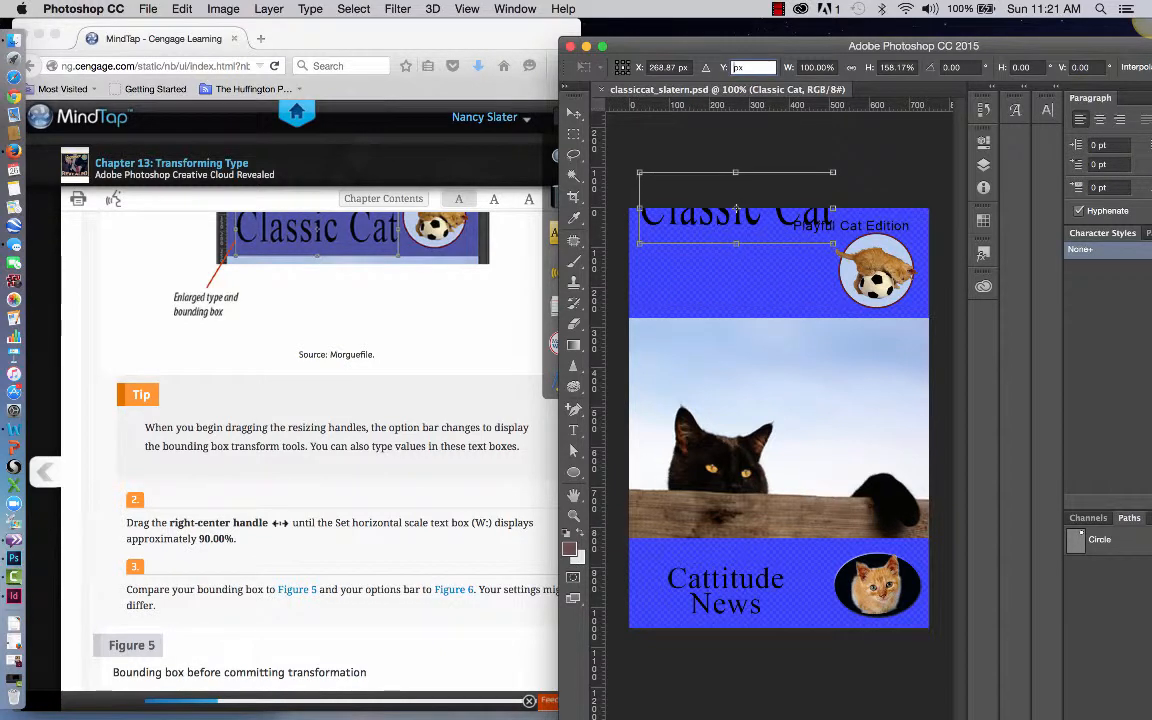
pyautogui.write('193')
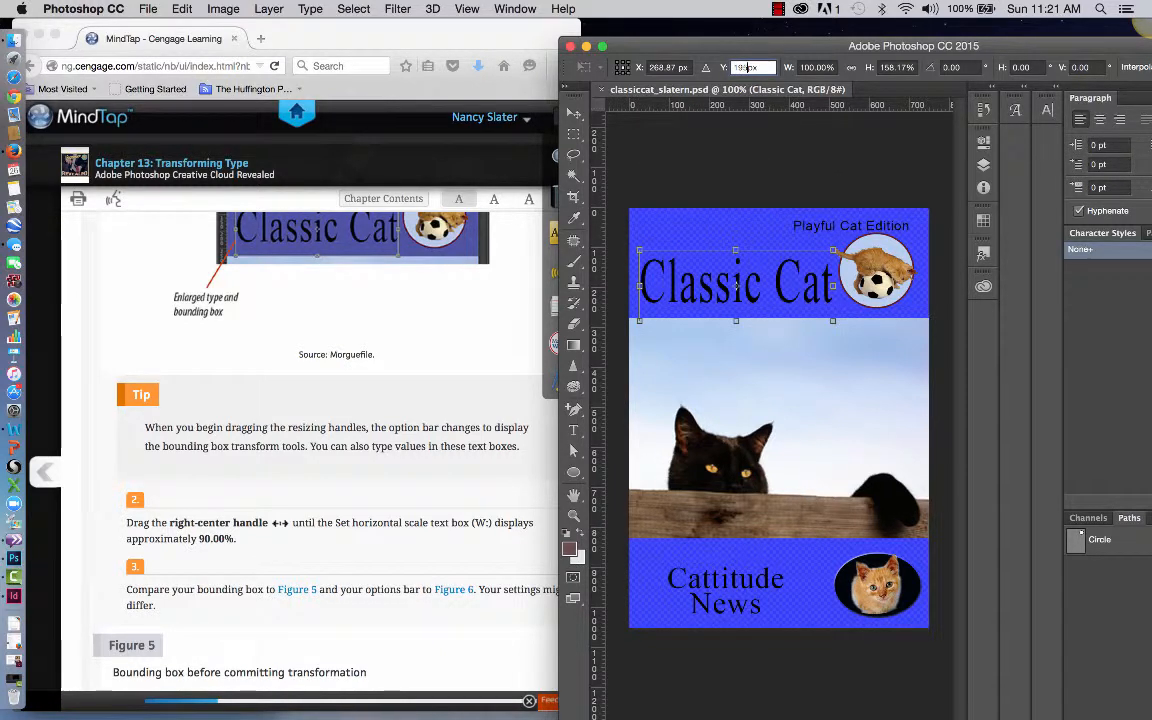
pyautogui.press('Tab')
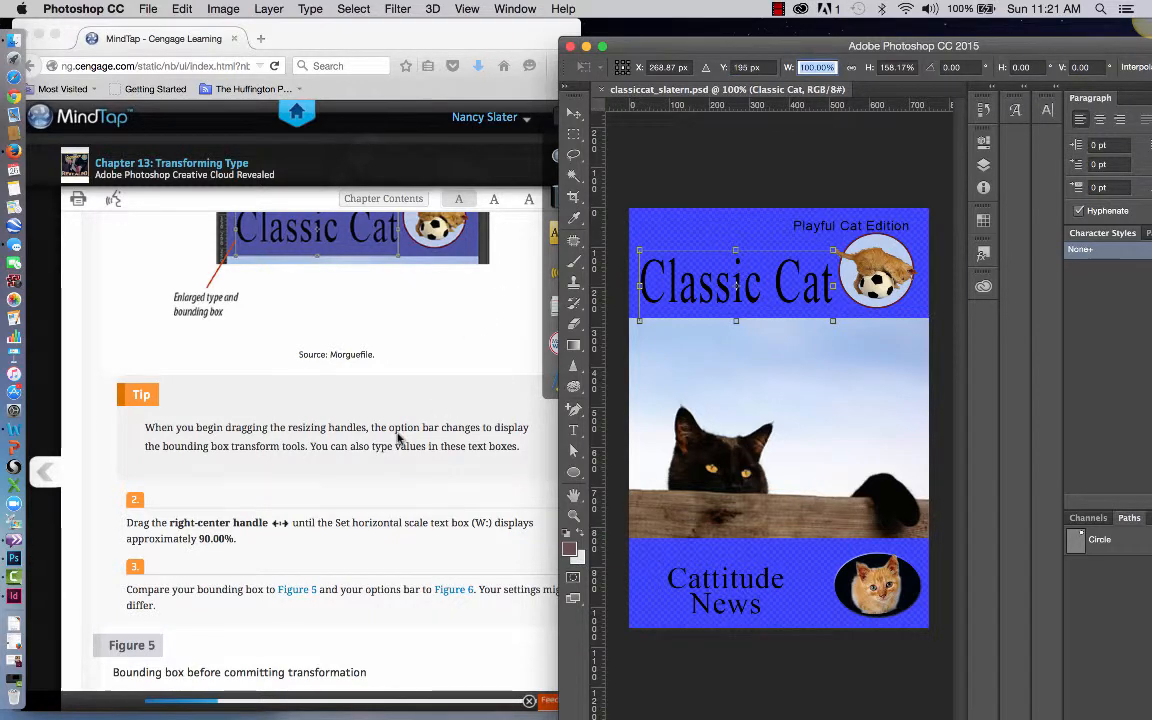
# Step: Narrow the Classic Cat text from its right edge and set its horizontal scale to exactly 90%
pyautogui.scroll(-2, 399, 440)
pyautogui.scroll(-1, 397, 437)
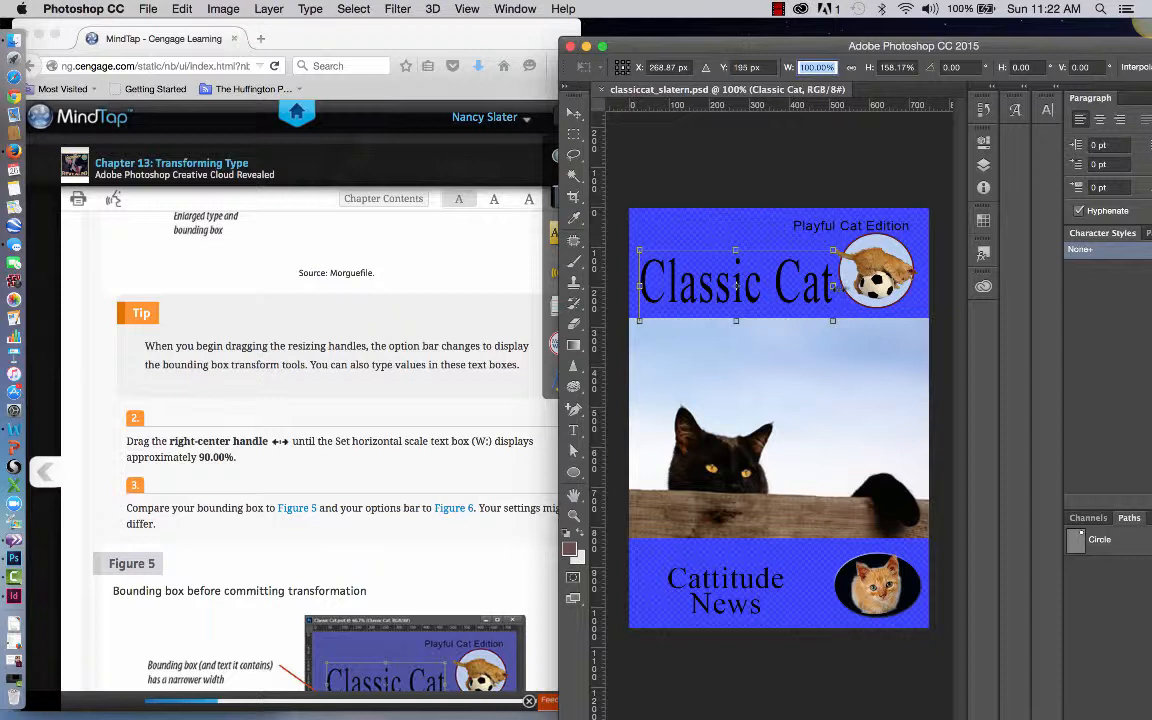
pyautogui.moveTo(833, 286); pyautogui.dragTo(818, 287)
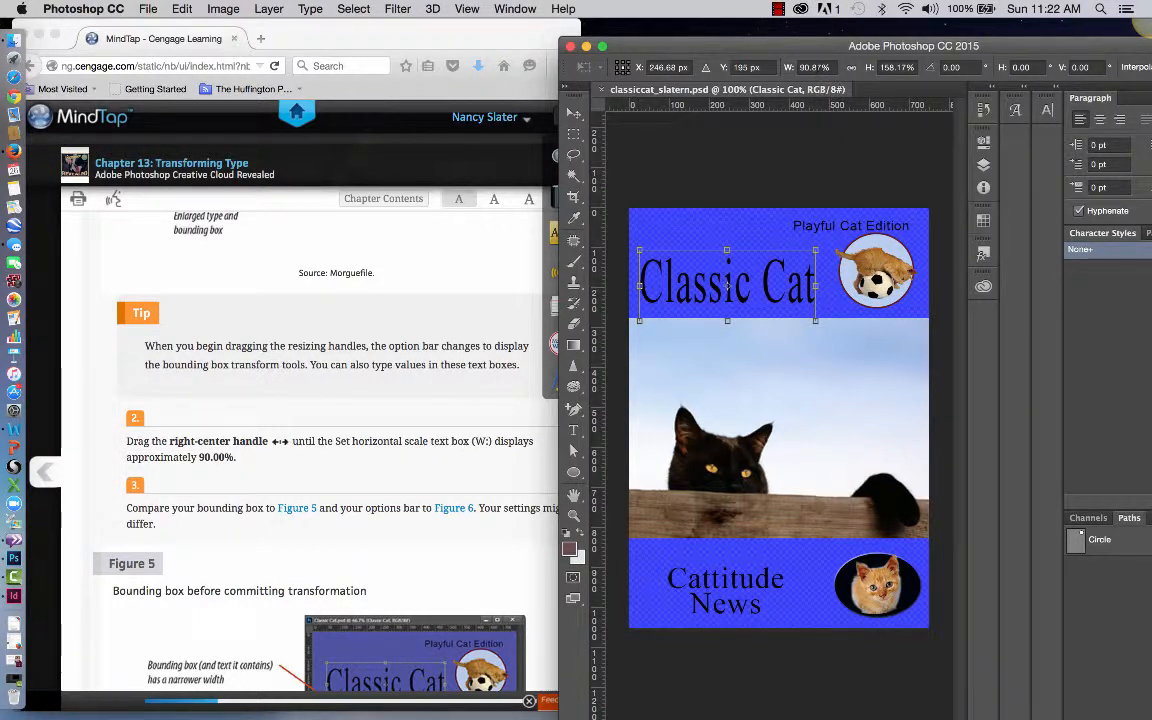
pyautogui.click(815, 67)
pyautogui.write('90')
pyautogui.press('Tab')
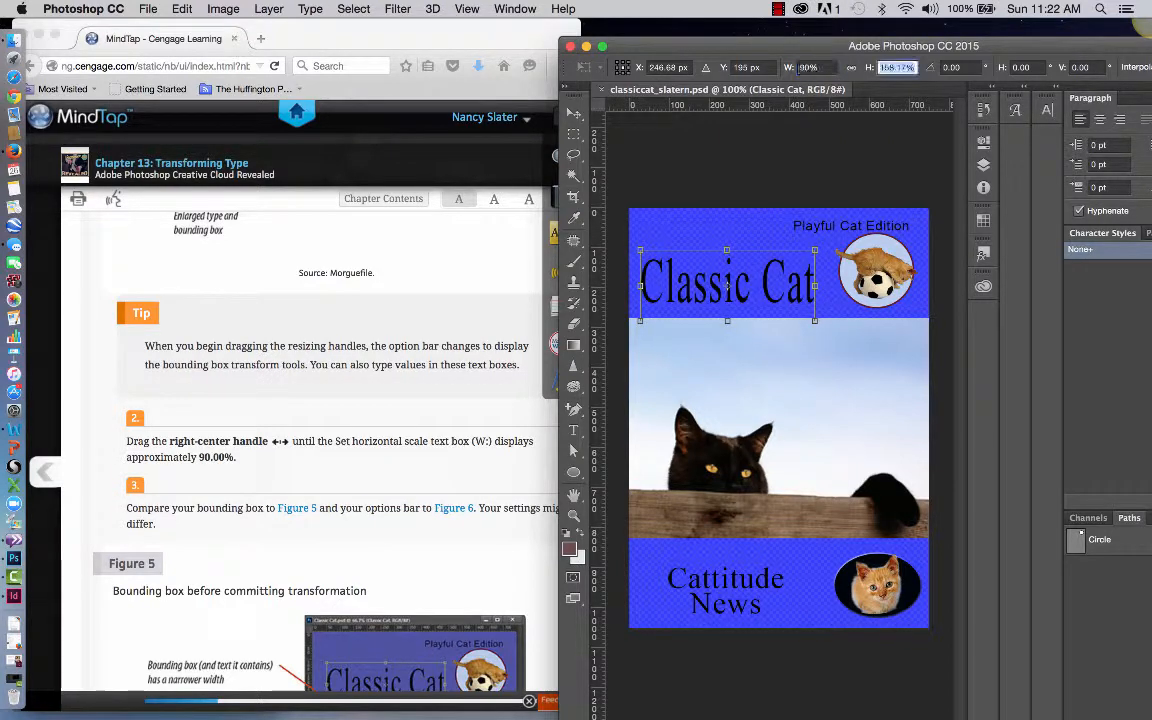
pyautogui.hotkey('shift', 'Tab')
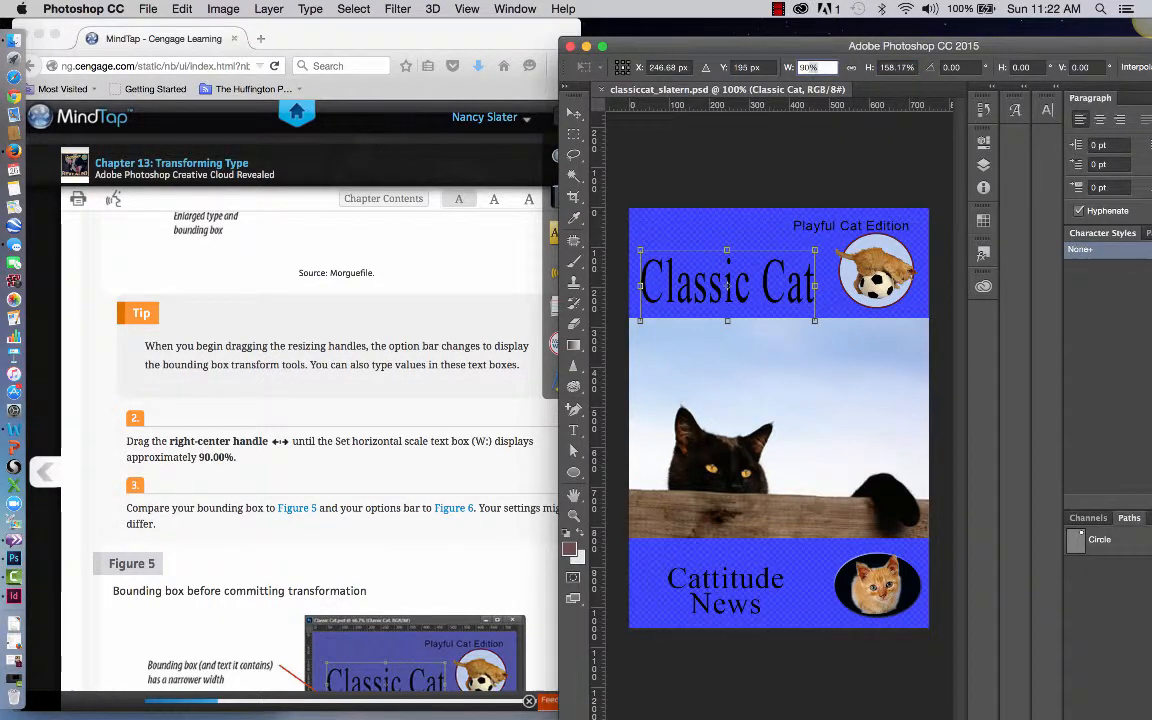
# Step: Compare the bounding box and transform settings with Figures 5 and 6, repositioning the Photoshop window to show more of its options
pyautogui.scroll(-2, 342, 450)
pyautogui.scroll(-3, 342, 450)
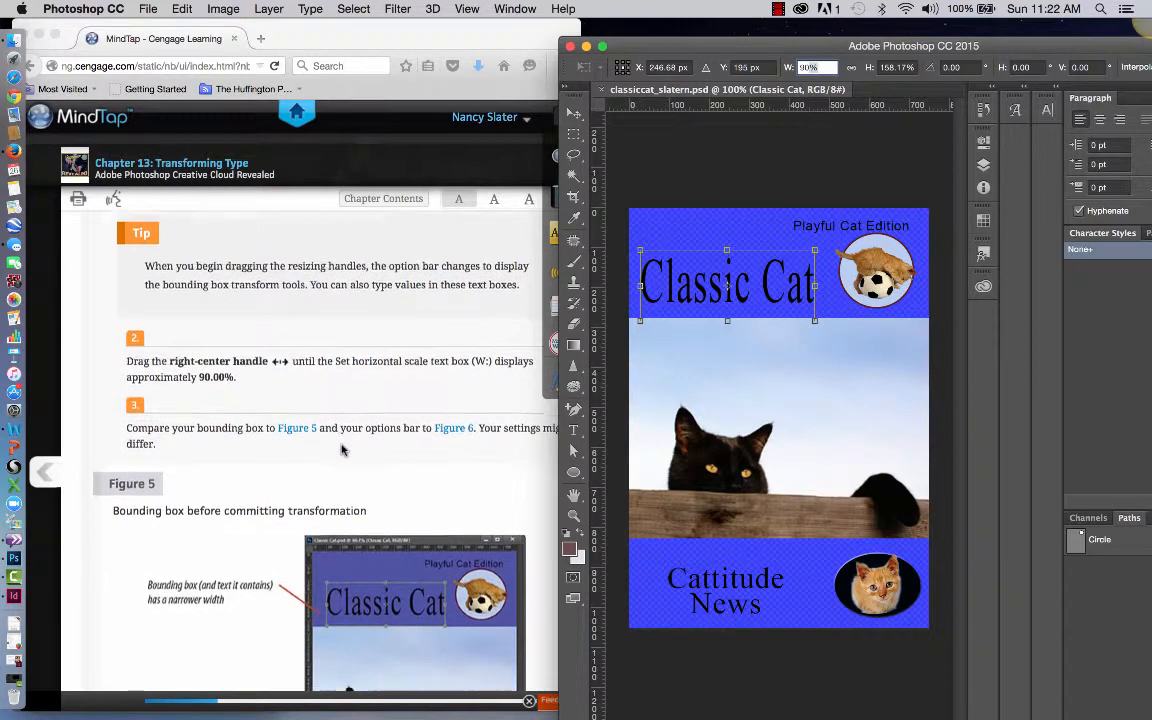
pyautogui.scroll(-2, 342, 450)
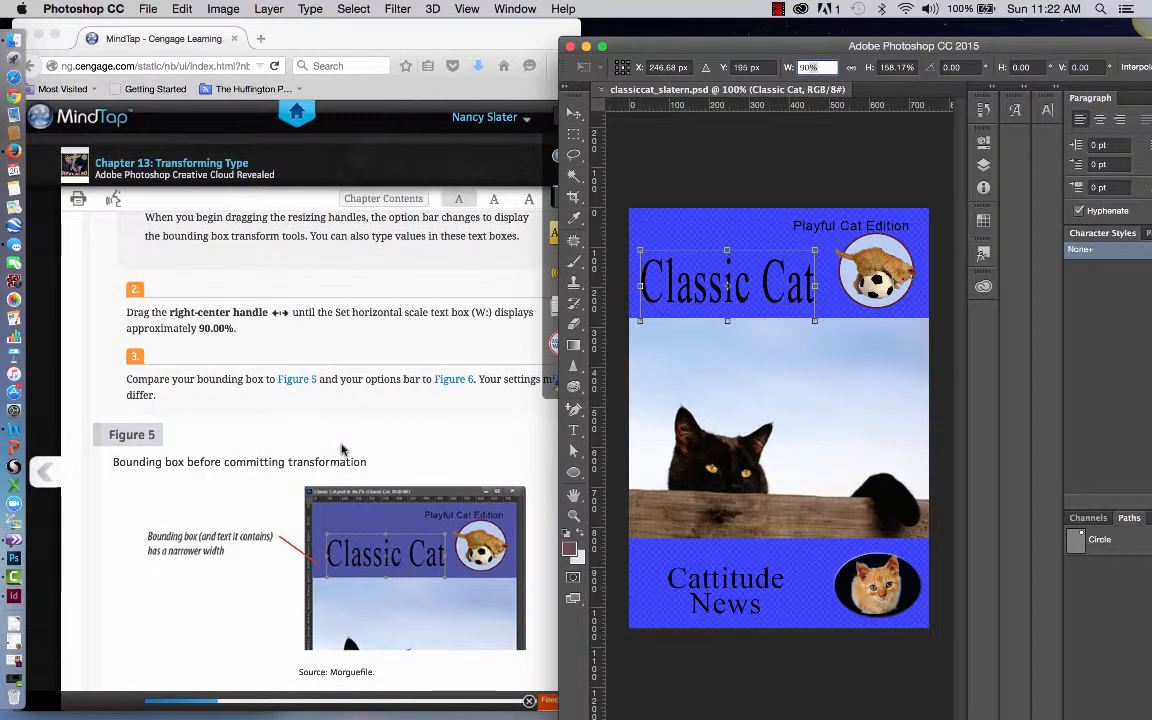
pyautogui.scroll(-6, 341, 450)
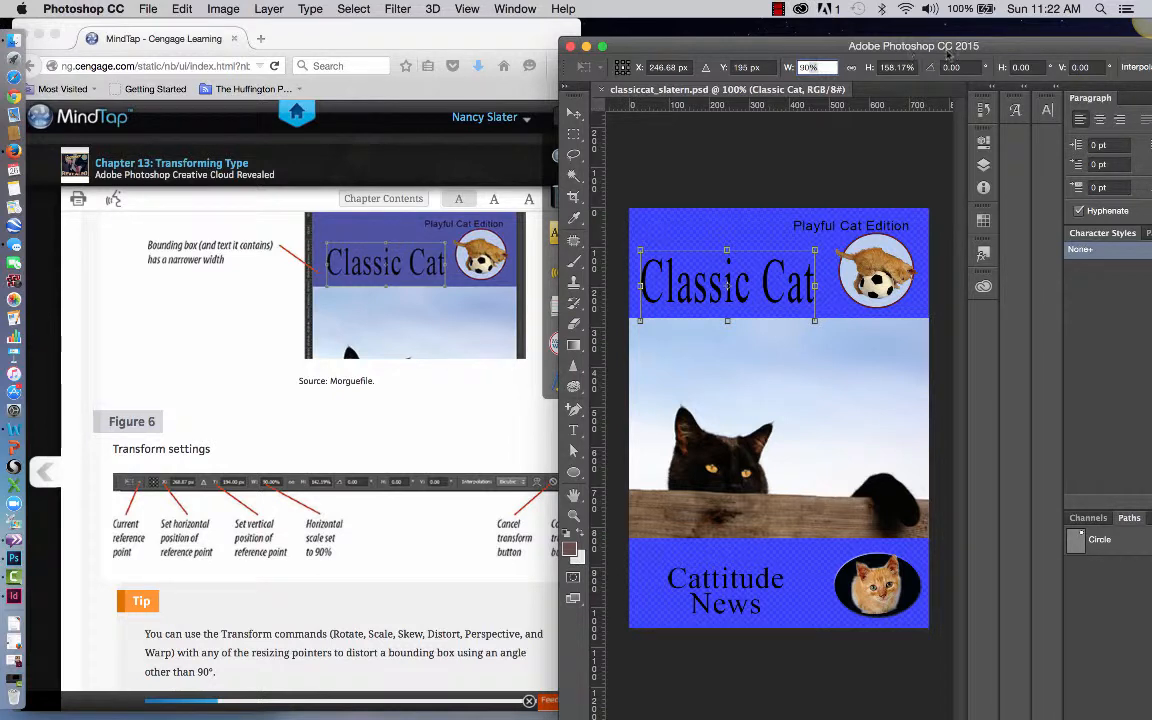
pyautogui.moveTo(996, 49); pyautogui.dragTo(814, 57)
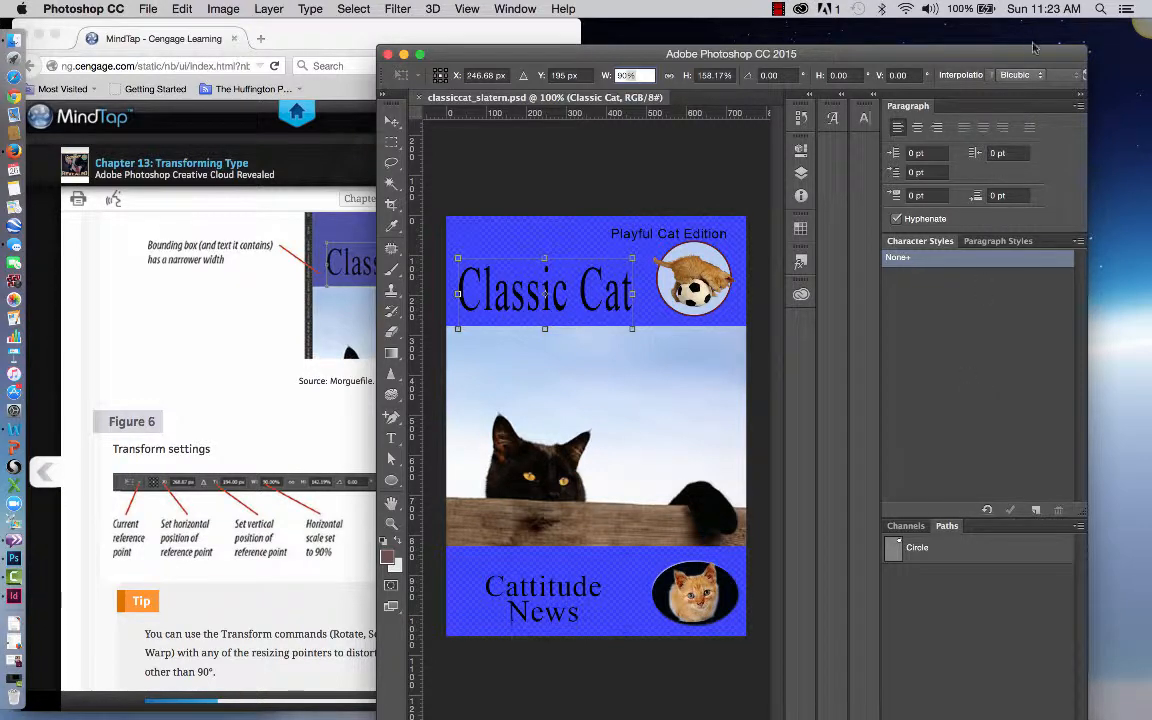
pyautogui.moveTo(1038, 53); pyautogui.dragTo(1141, 32)
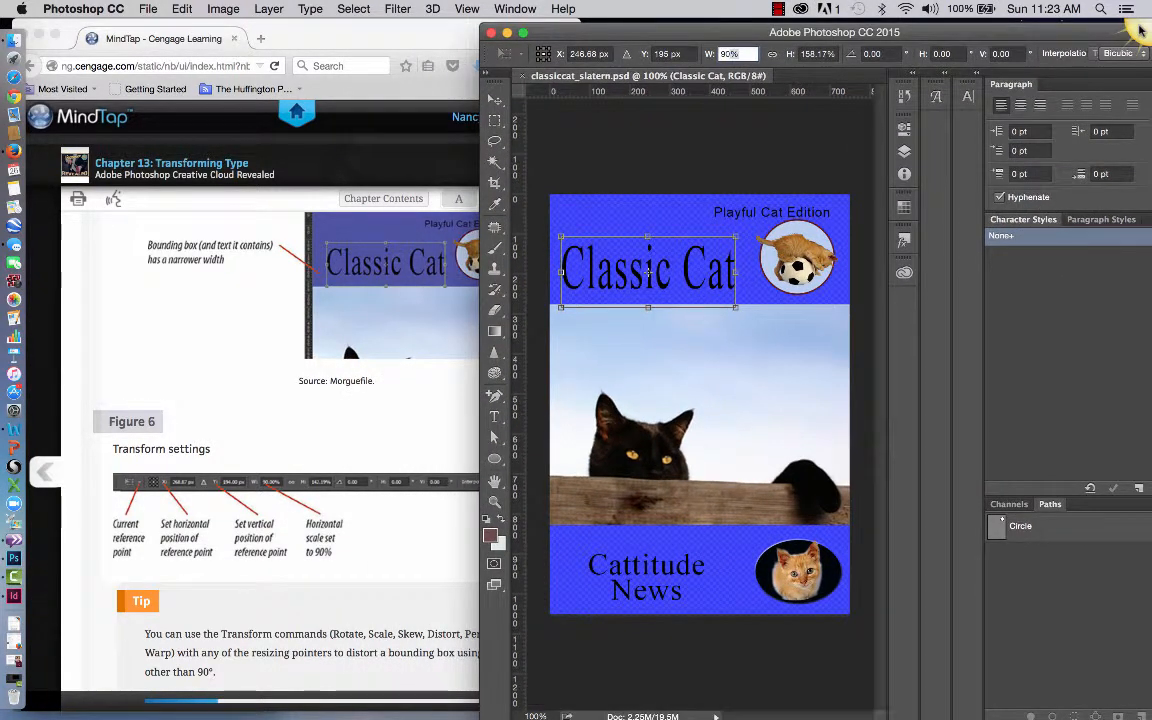
# Step: Read the MindTap instructions on committing the transform and saving the work
pyautogui.scroll(-3, 408, 552)
pyautogui.click(408, 552)
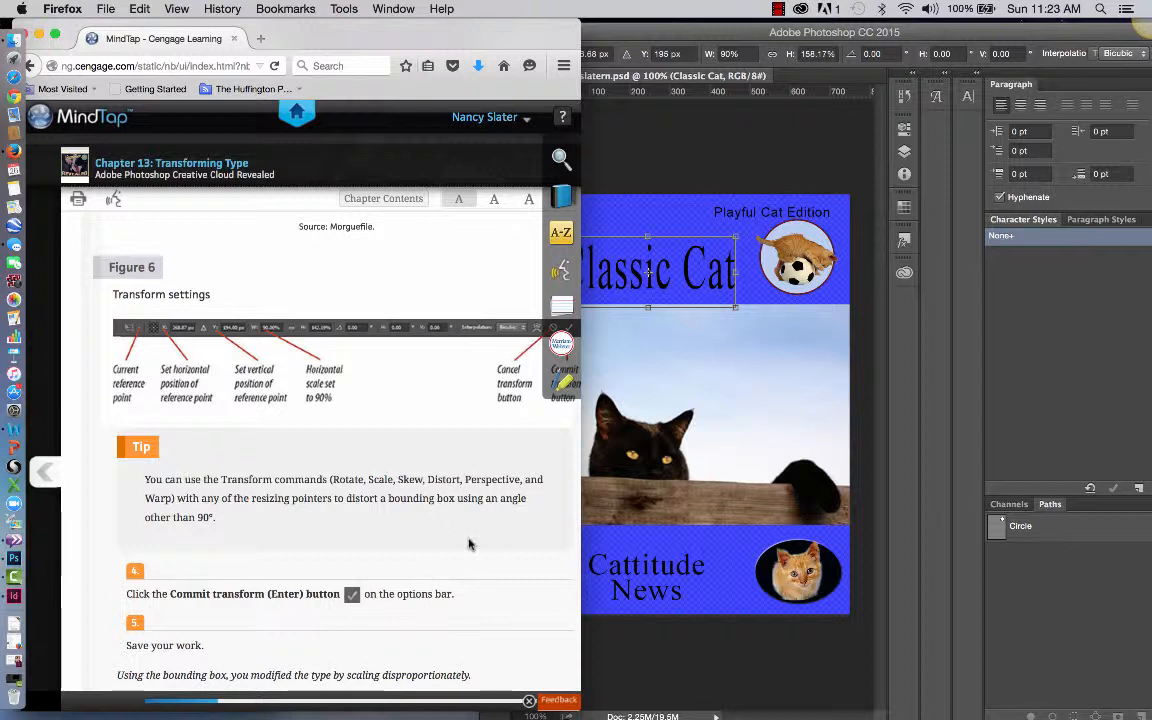
pyautogui.scroll(-3, 469, 544)
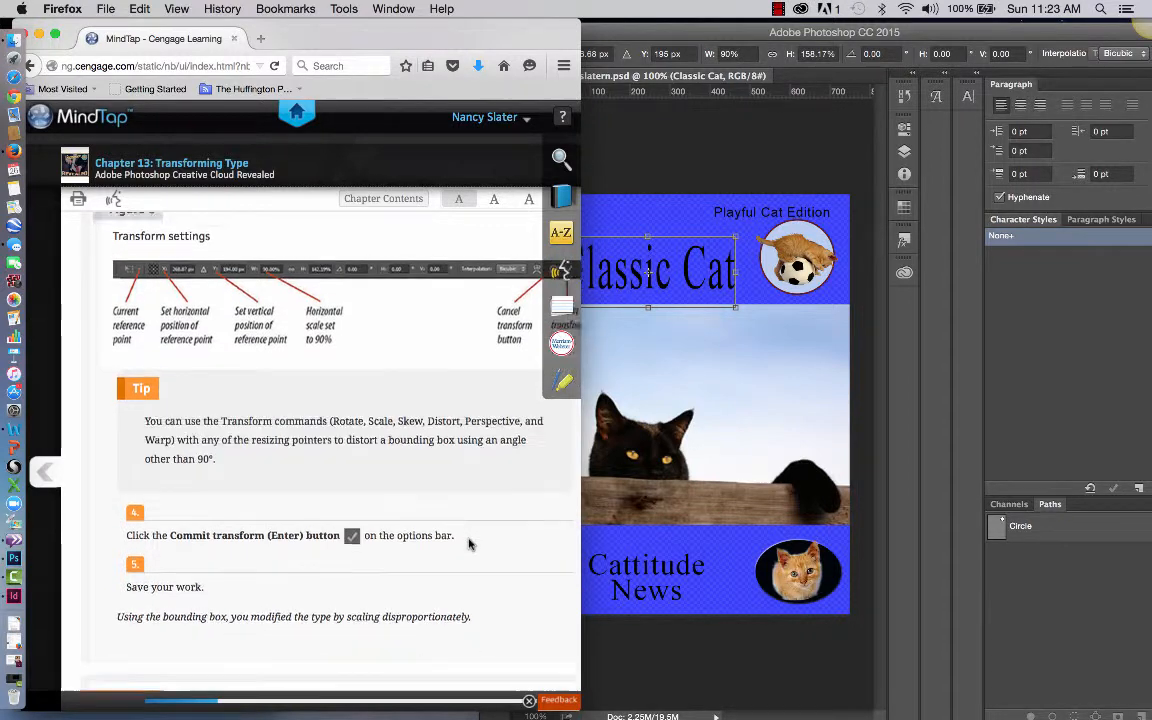
pyautogui.scroll(-1, 469, 544)
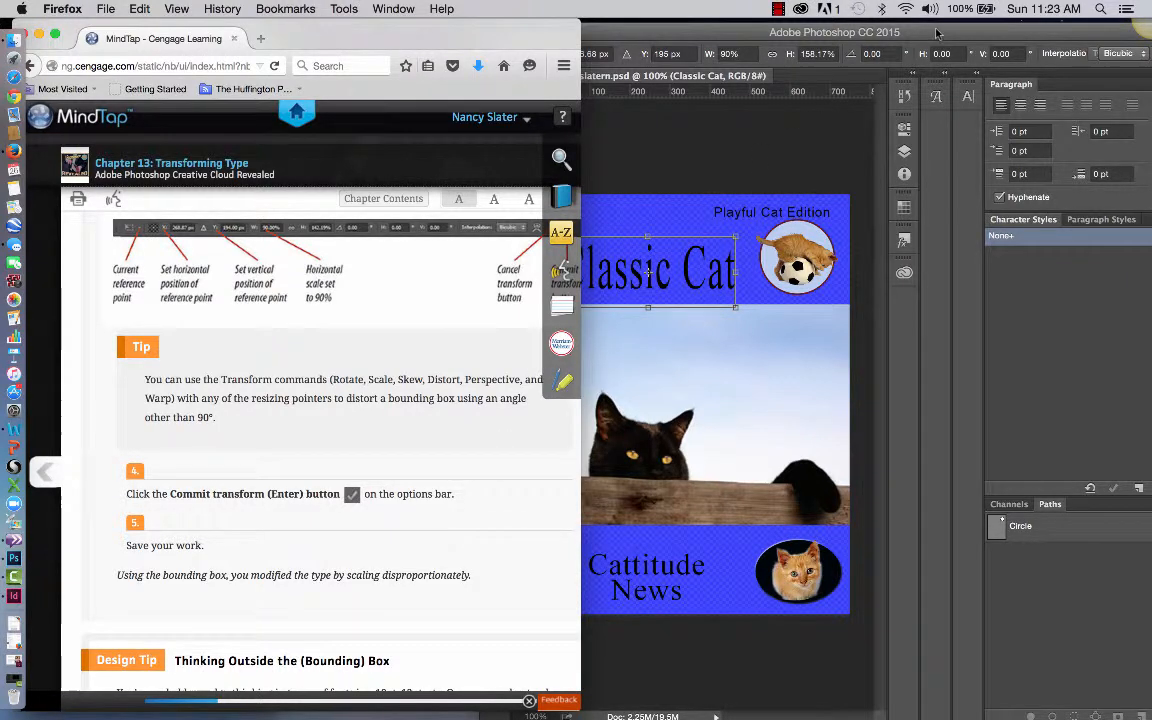
# Step: Reposition and widen the Photoshop window until all transform options fit, and commit the Classic Cat text transformation
pyautogui.click(836, 33)
pyautogui.moveTo(653, 30); pyautogui.dragTo(333, 30)
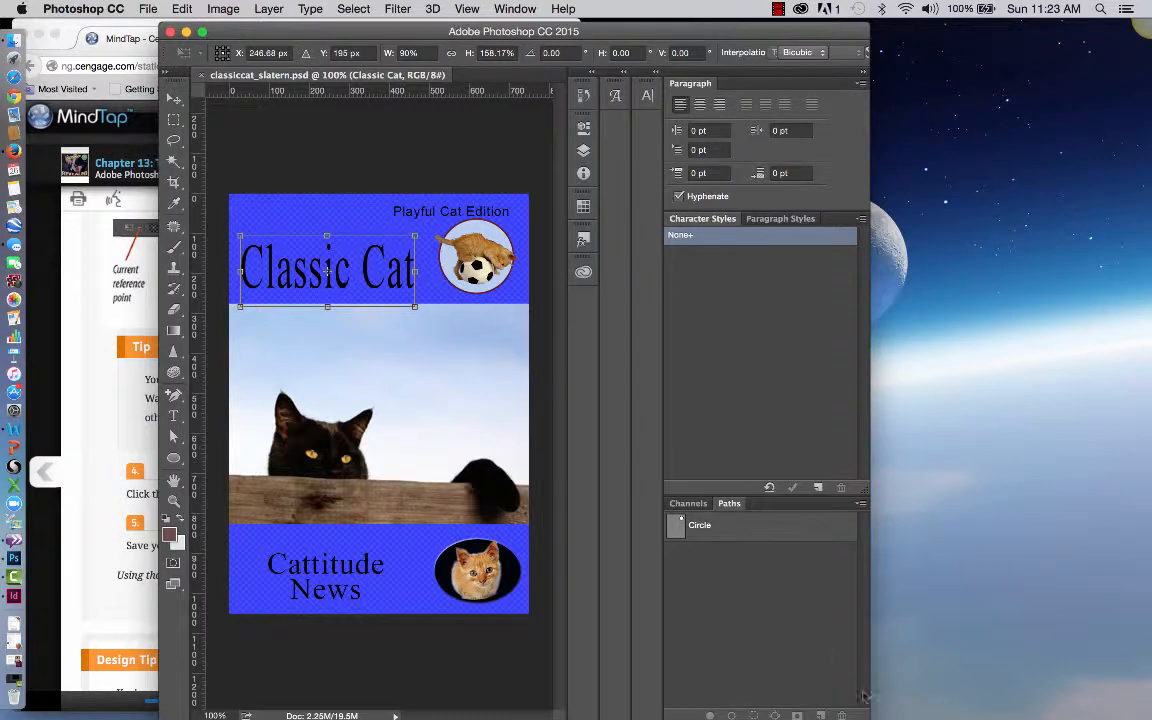
pyautogui.moveTo(868, 716); pyautogui.dragTo(1090, 714)
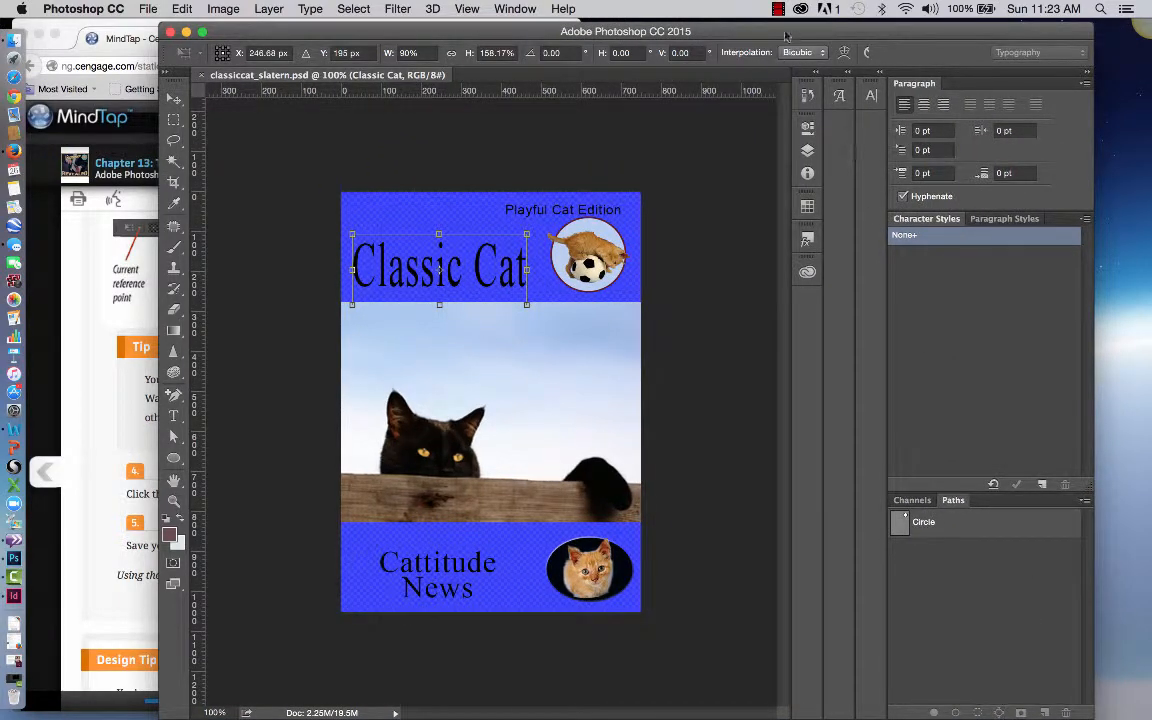
pyautogui.moveTo(785, 35); pyautogui.dragTo(665, 32)
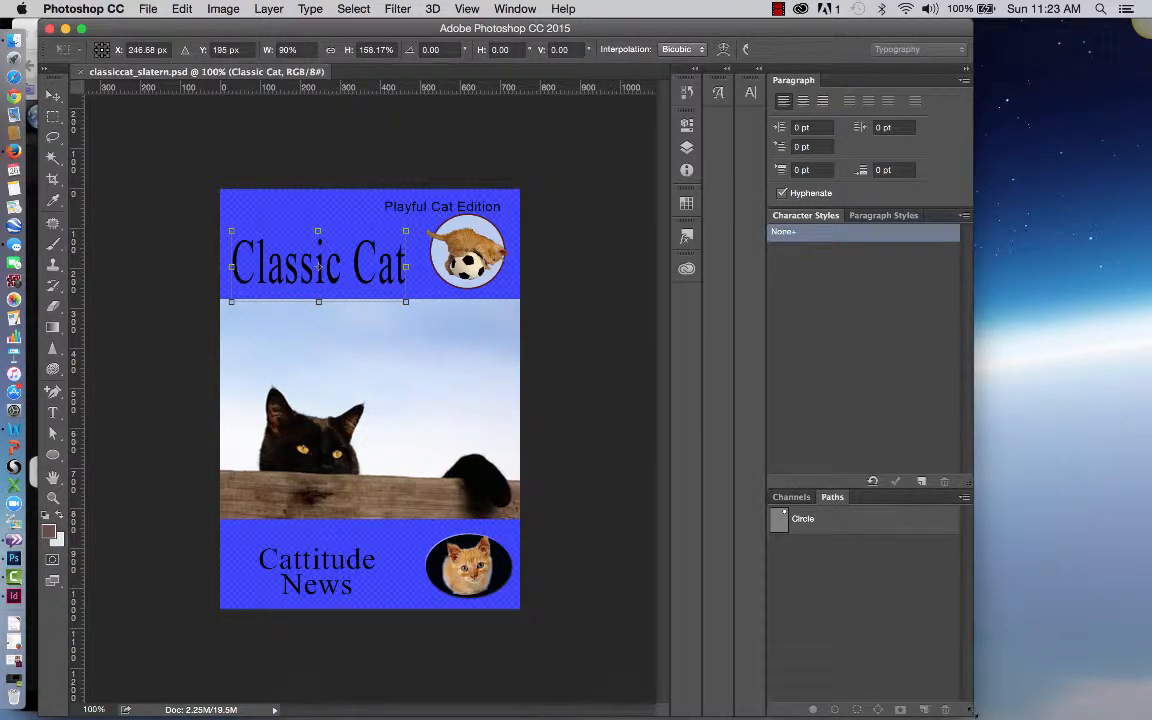
pyautogui.moveTo(973, 711); pyautogui.dragTo(1071, 712)
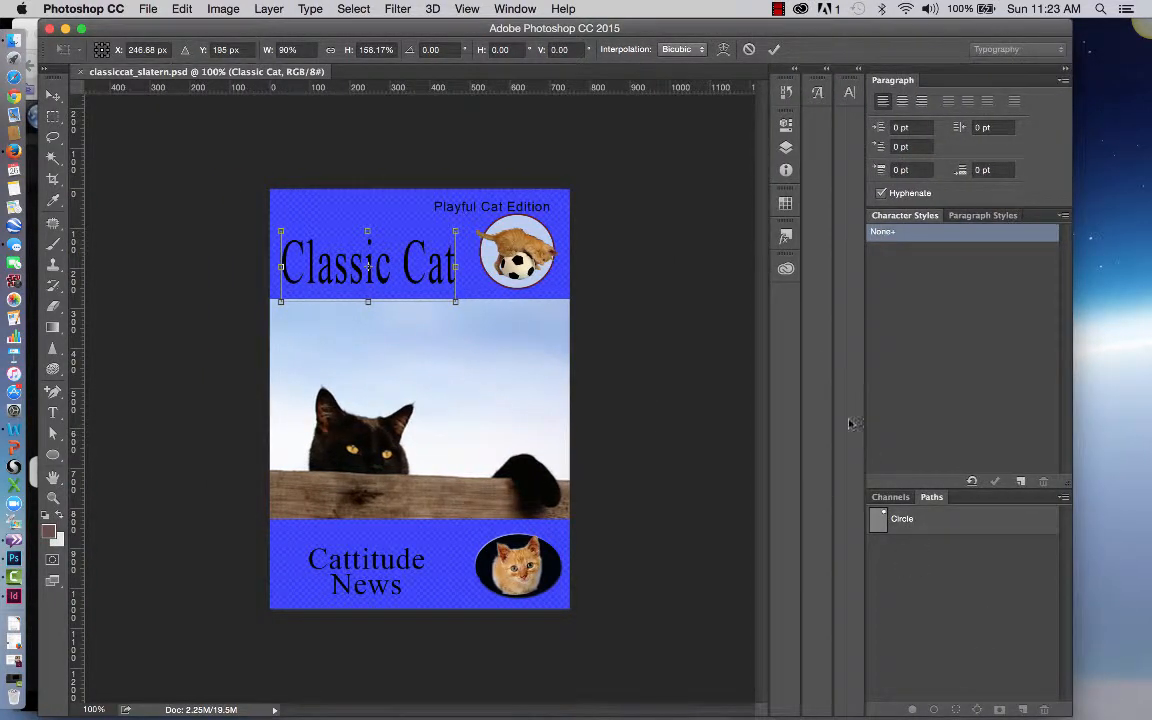
pyautogui.click(774, 52)
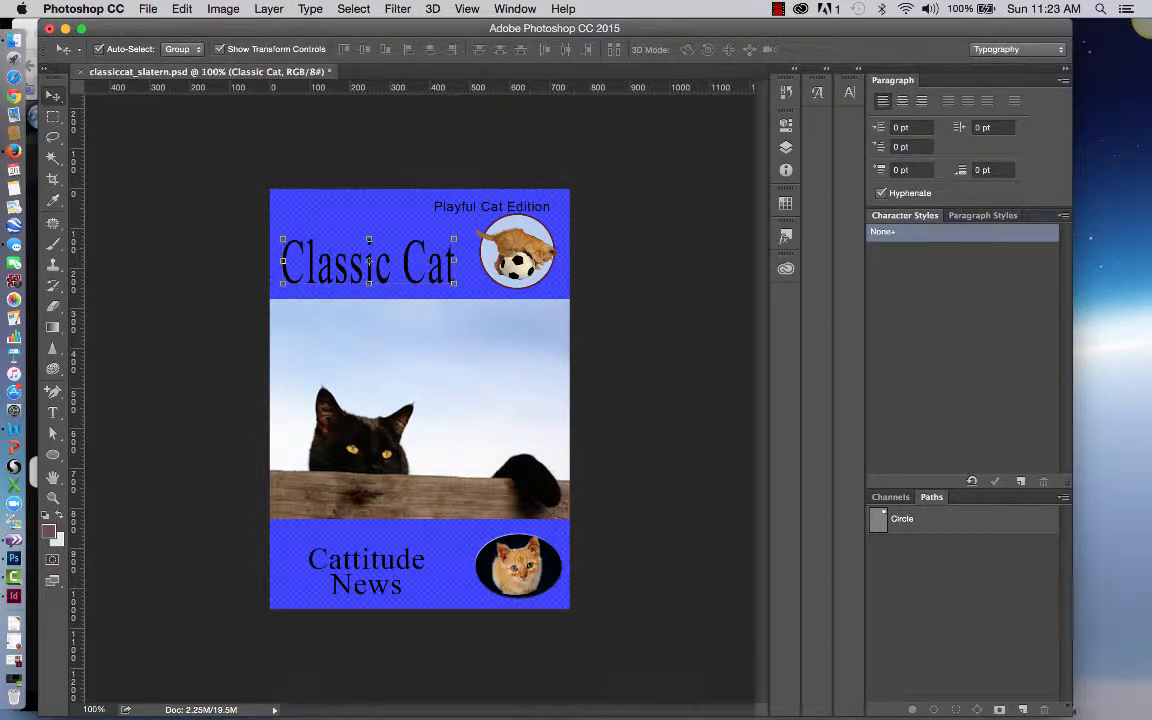
# Step: Place a narrower Photoshop window beside the MindTap page and read the rest of the bounding box exercise and its Design Tip
pyautogui.moveTo(1071, 713); pyautogui.dragTo(597, 719)
pyautogui.moveTo(474, 30); pyautogui.dragTo(1002, 30)
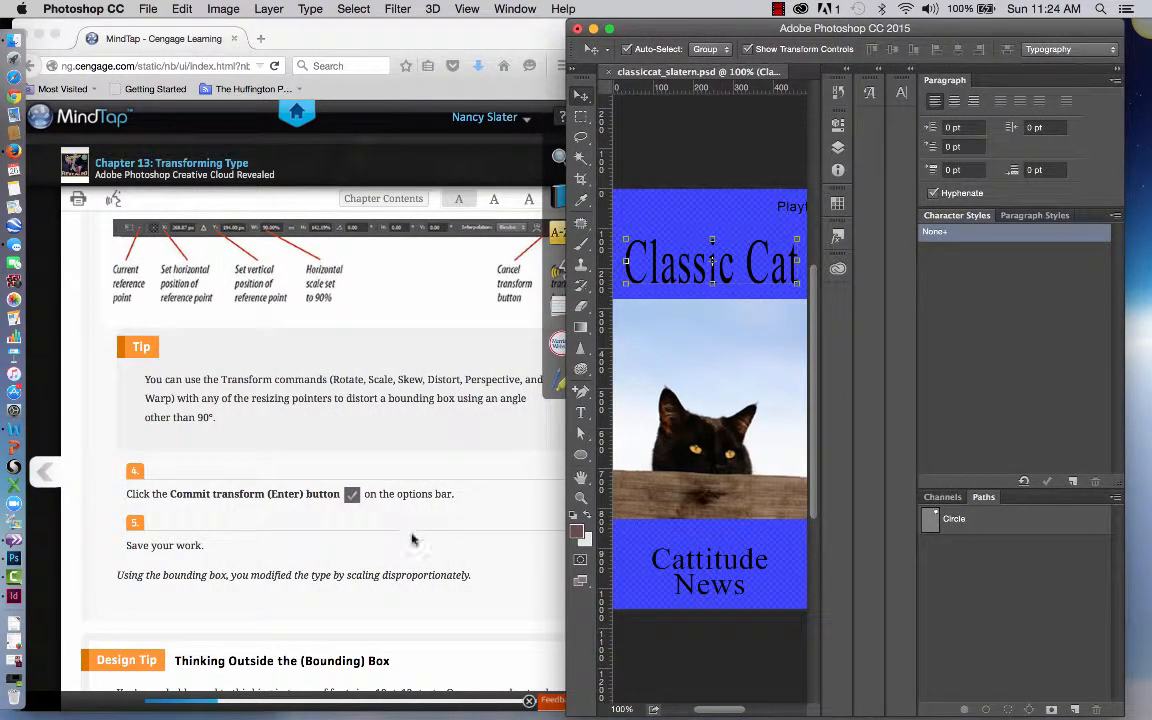
pyautogui.scroll(-3, 411, 538)
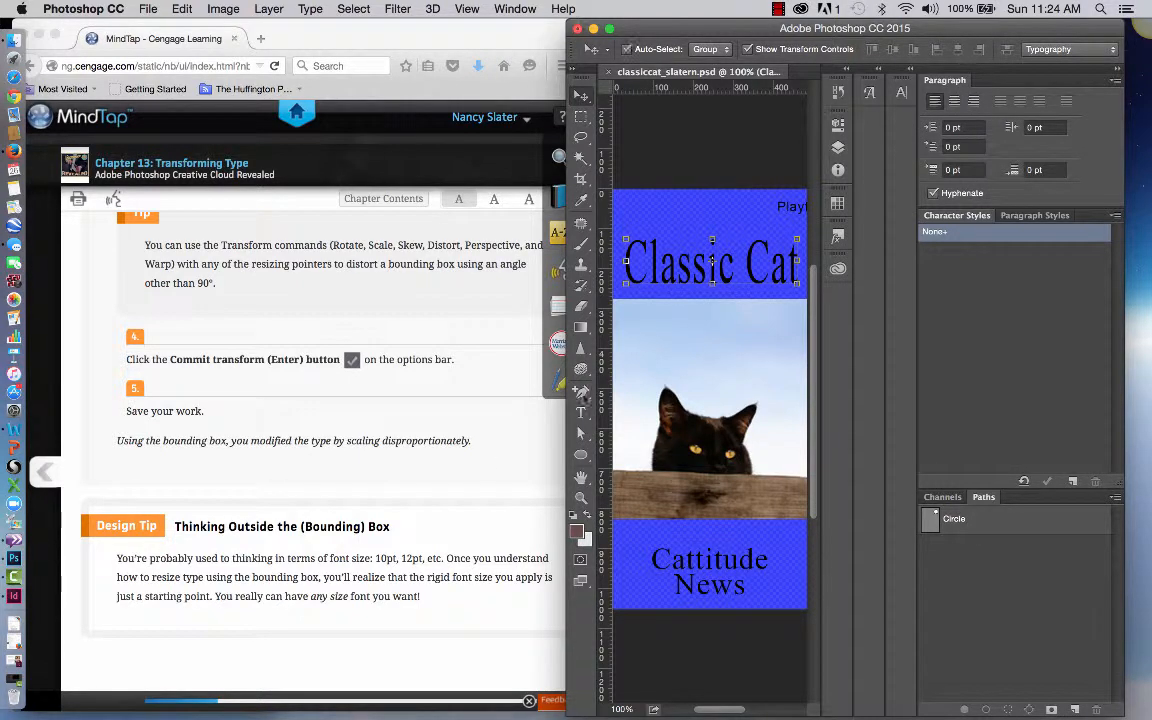
pyautogui.click(665, 320)
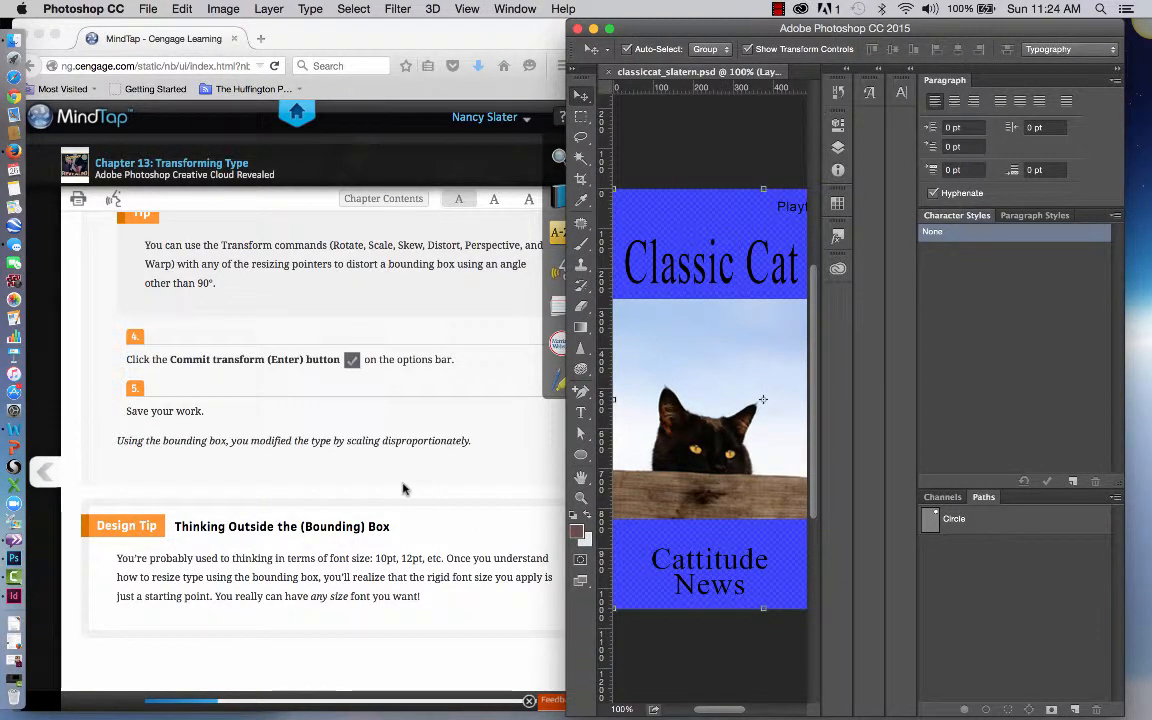
pyautogui.scroll(-1, 476, 481)
pyautogui.scroll(1, 479, 484)
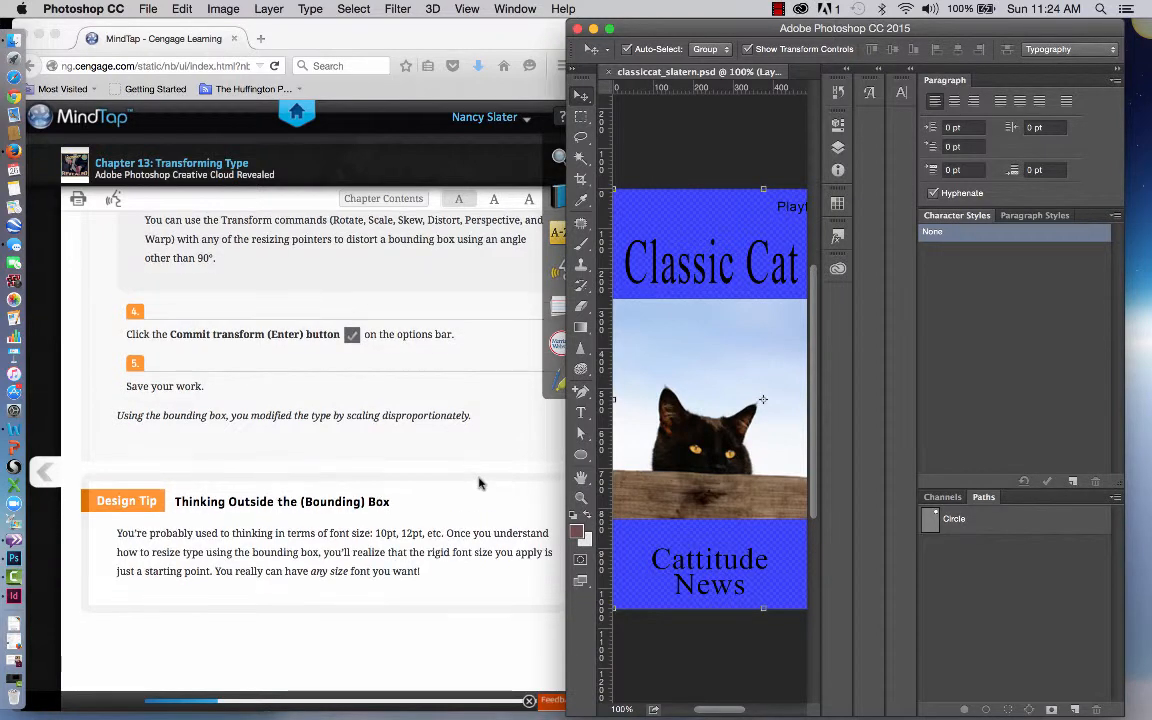
pyautogui.click(778, 9)
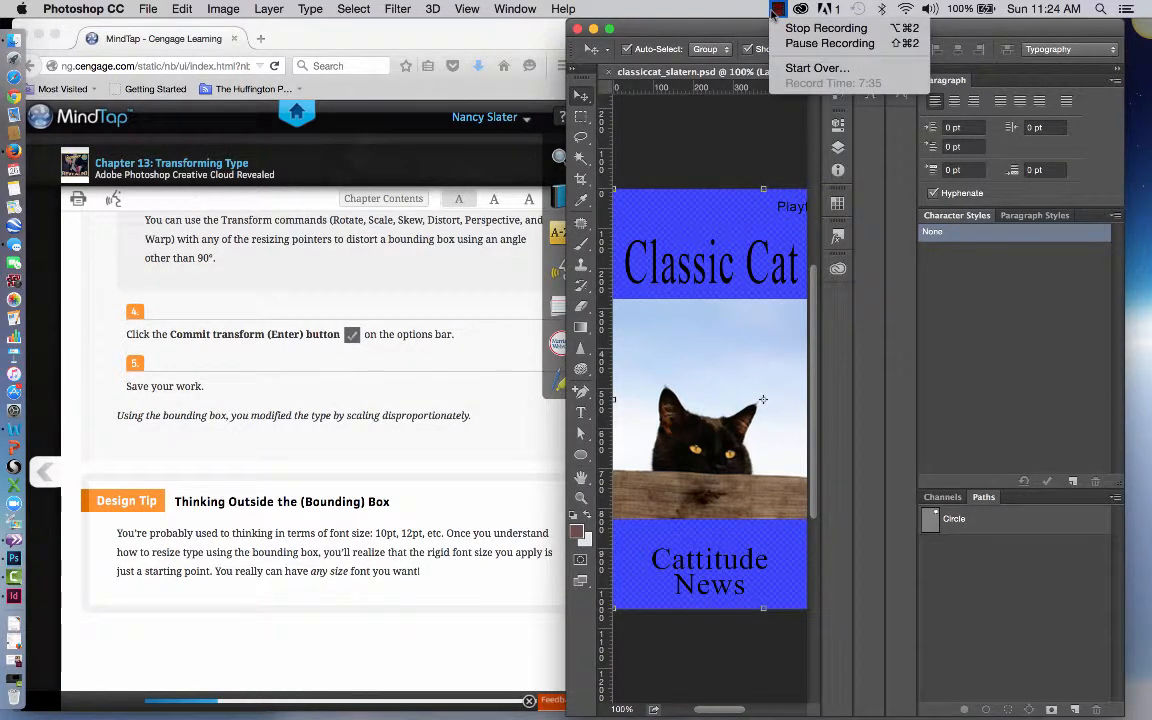
pyautogui.click(800, 41)
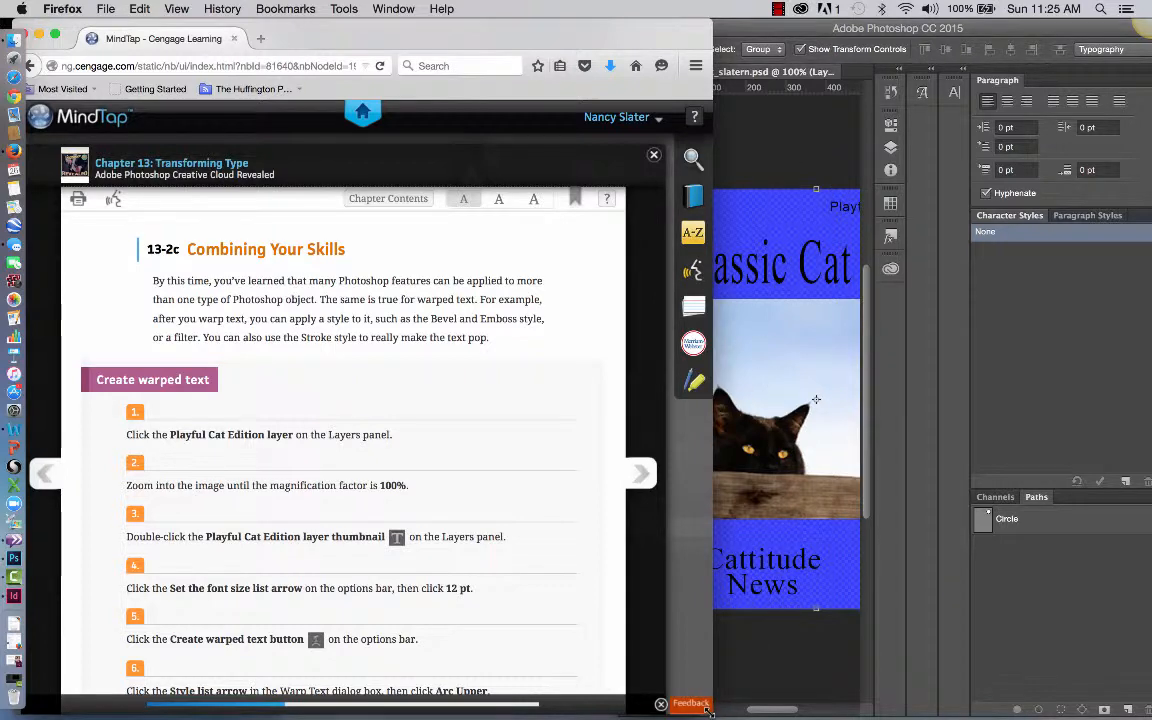
# Step: Arrange the browser and Photoshop windows side by side, with the full cover width visible beside the Create warped text instructions
pyautogui.moveTo(714, 694); pyautogui.dragTo(580, 716)
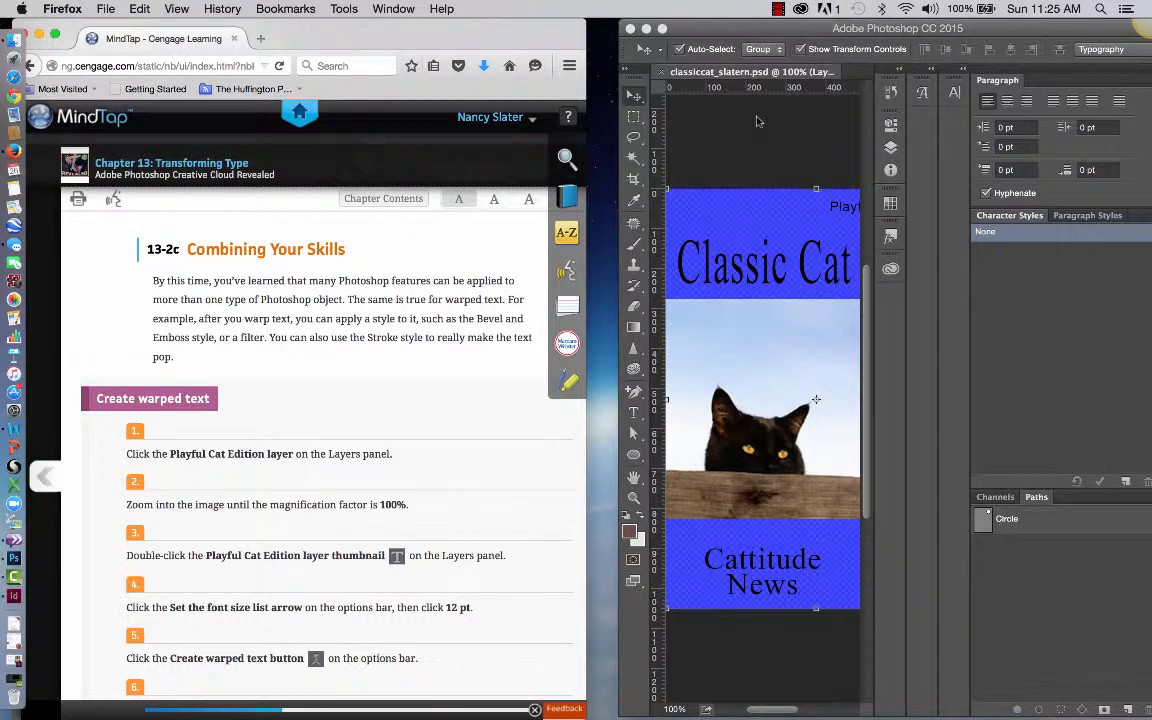
pyautogui.click(752, 27)
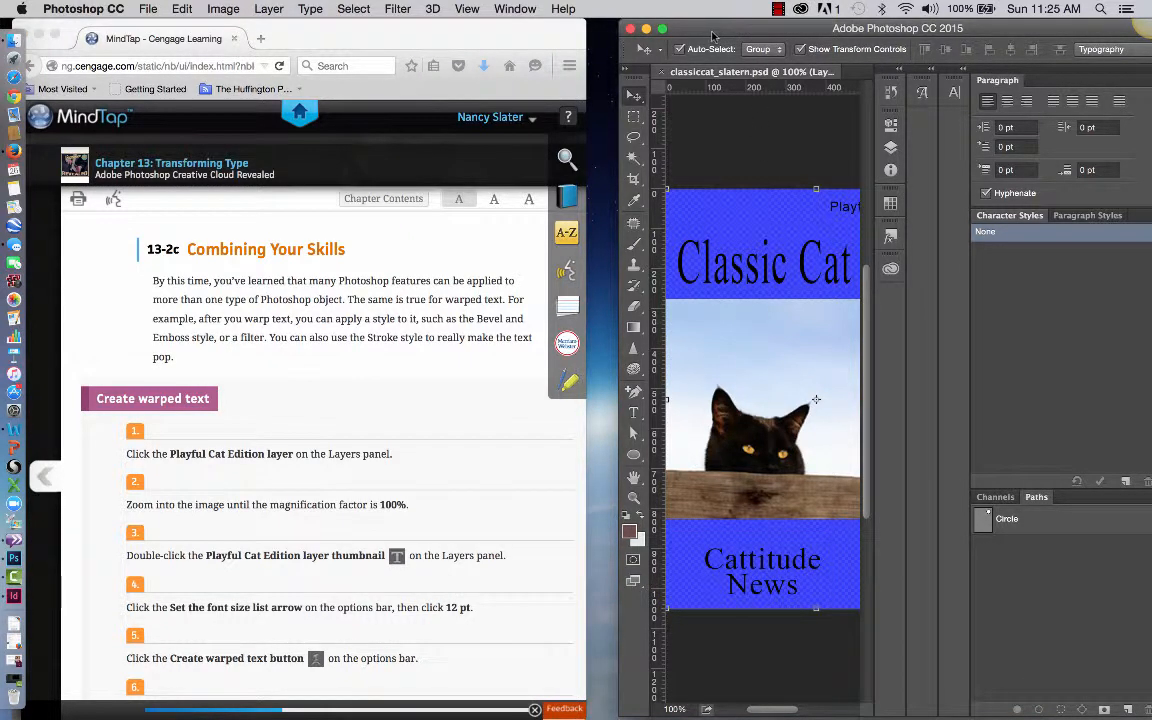
pyautogui.doubleClick(712, 35)
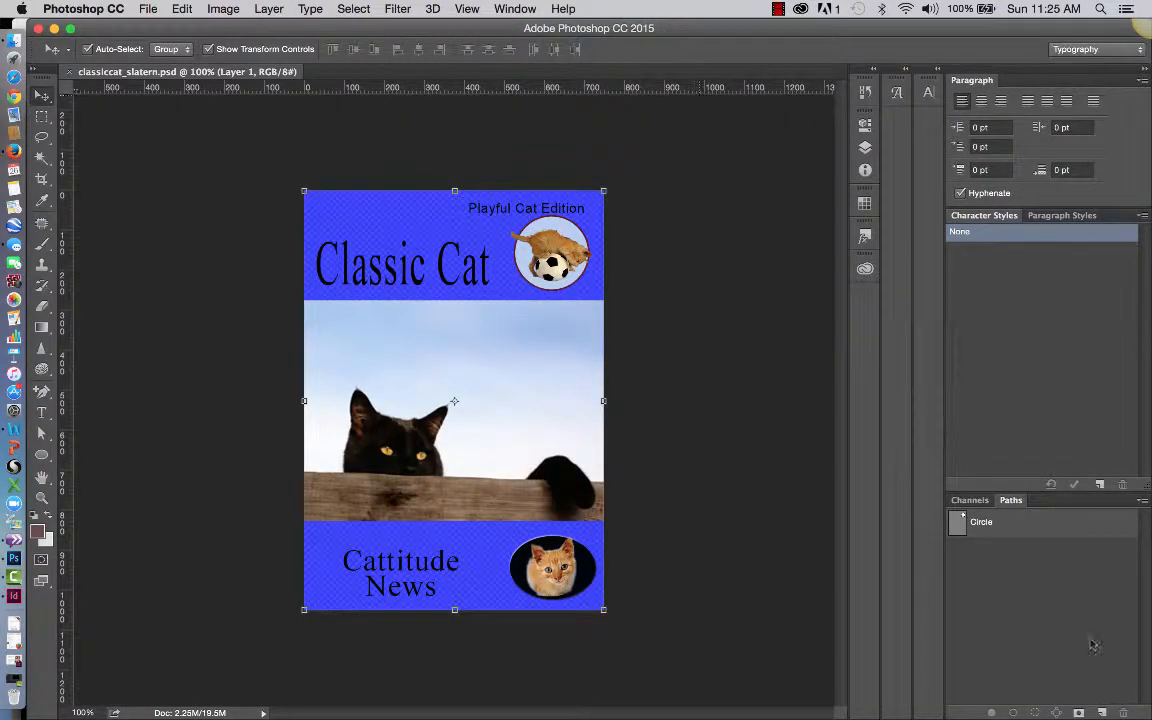
pyautogui.moveTo(1150, 718); pyautogui.dragTo(692, 718)
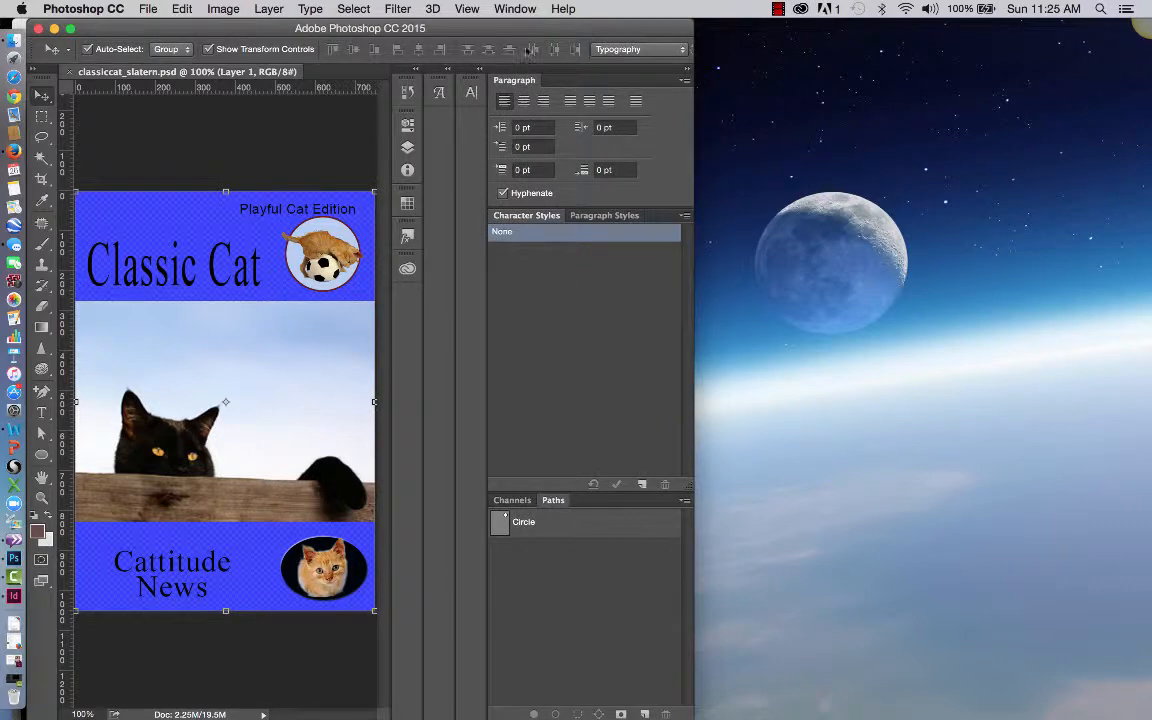
pyautogui.moveTo(512, 35); pyautogui.dragTo(1067, 35)
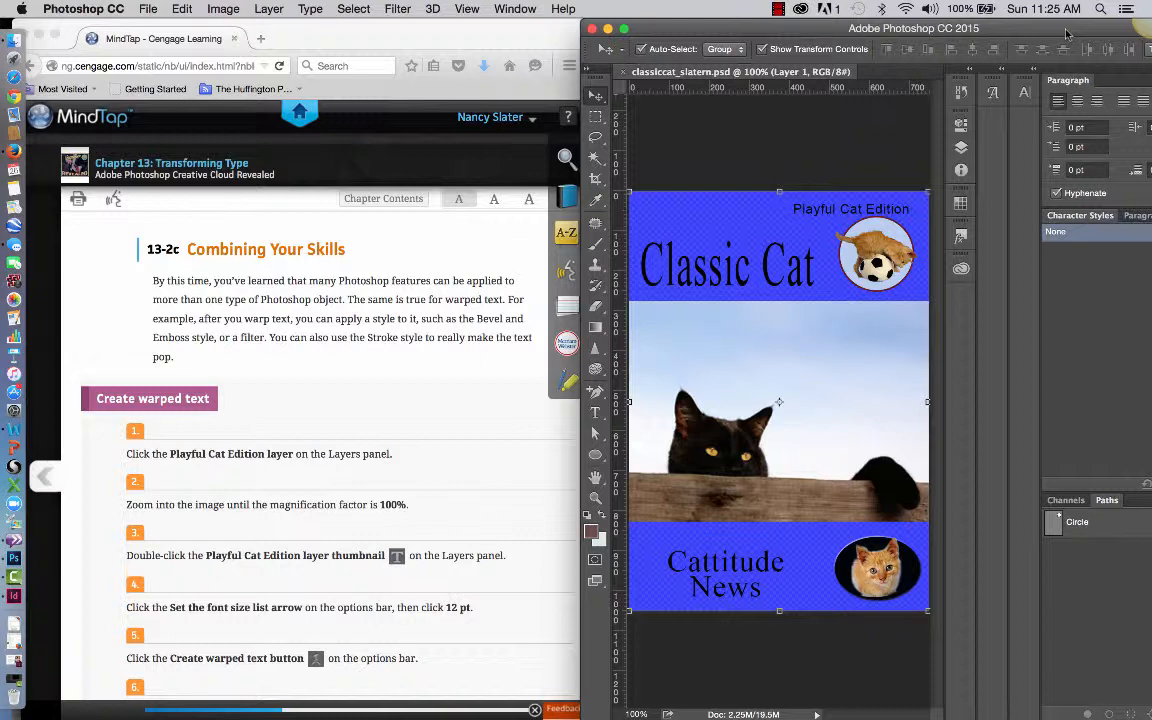
# Step: Select the Playful Cat Edition text layer and collapse the layer list to uncover the image
pyautogui.click(961, 150)
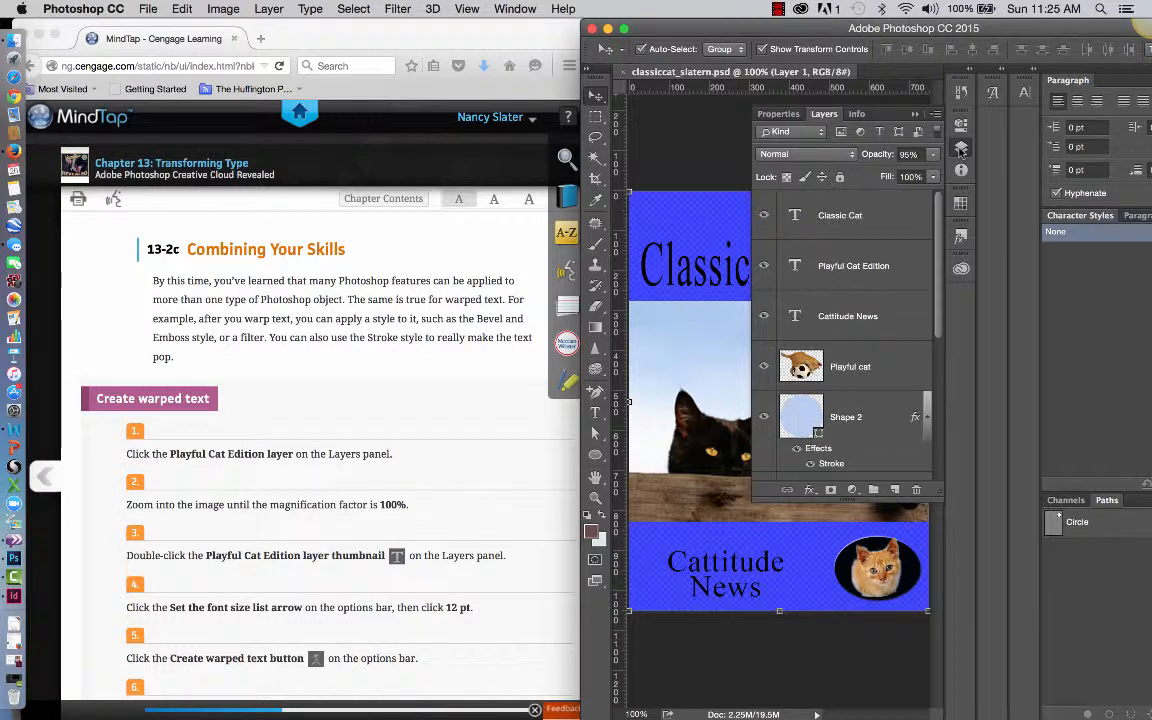
pyautogui.click(868, 262)
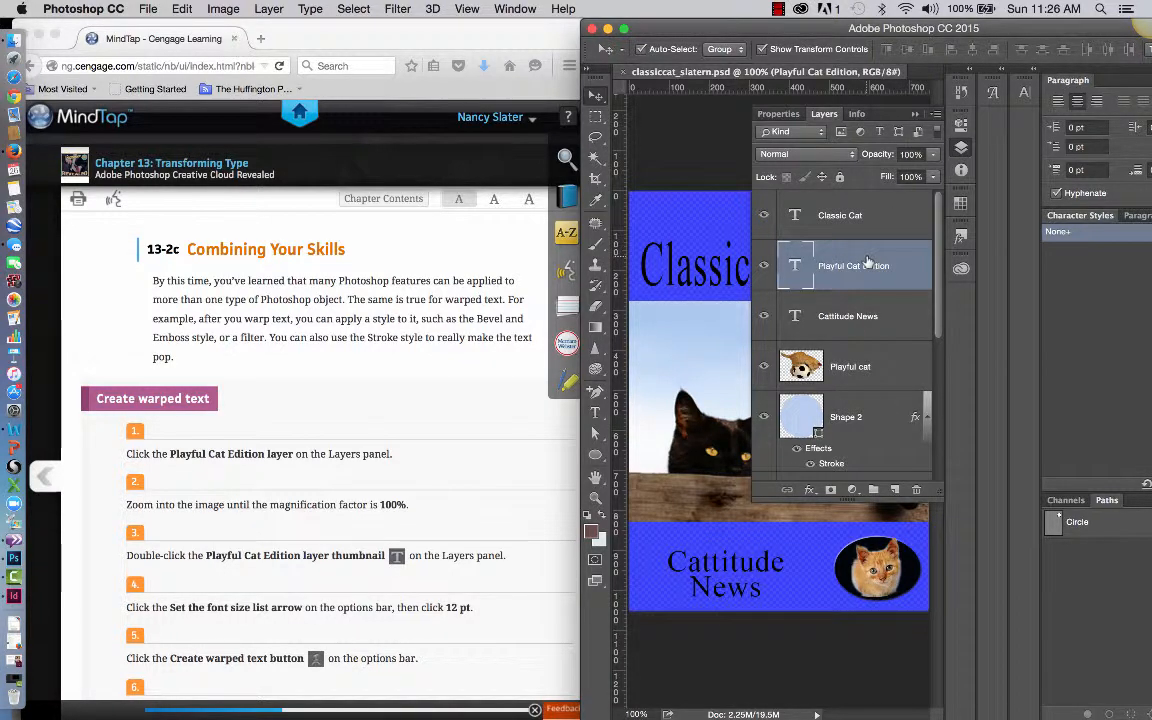
pyautogui.click(913, 116)
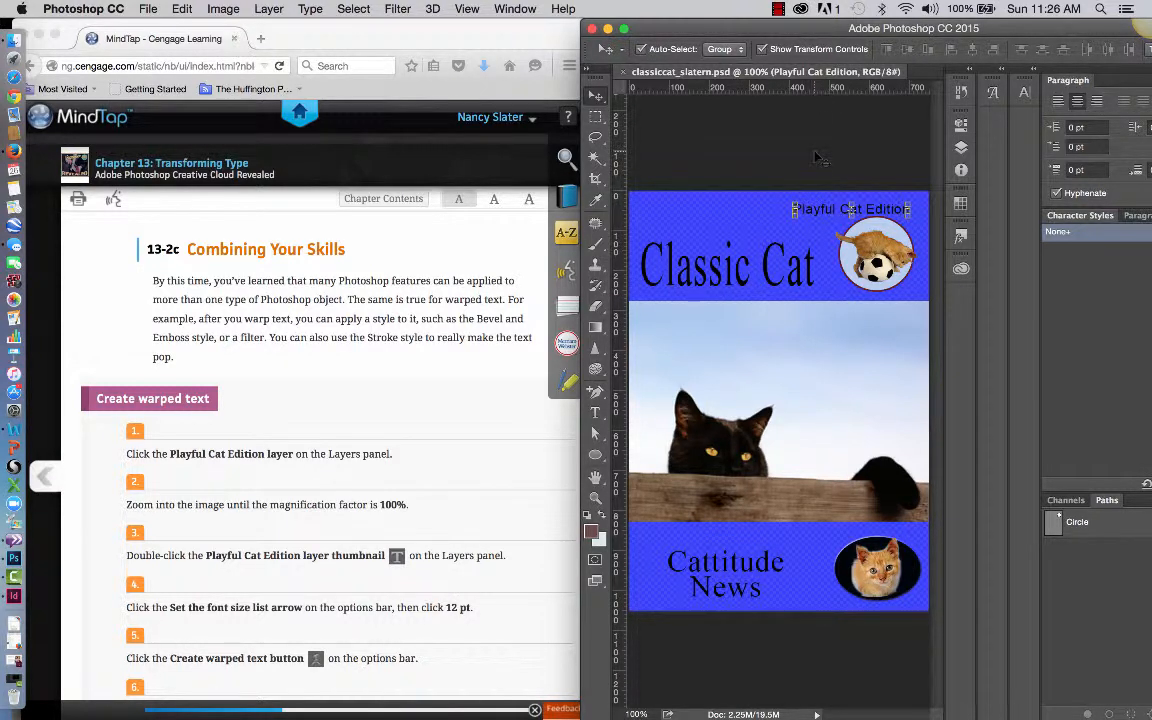
# Step: Magnify the image to 200% around the Playful Cat Edition text and switch back to the Move tool
pyautogui.click(596, 498)
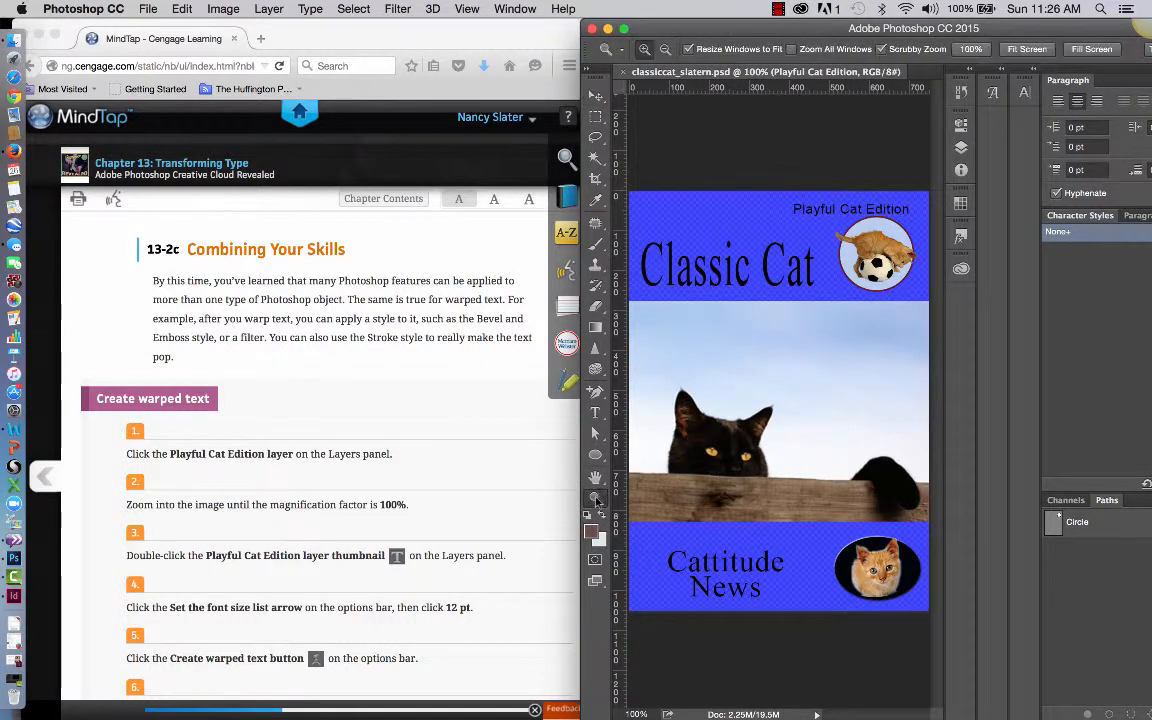
pyautogui.click(874, 215)
pyautogui.hscroll(3, 874, 215)
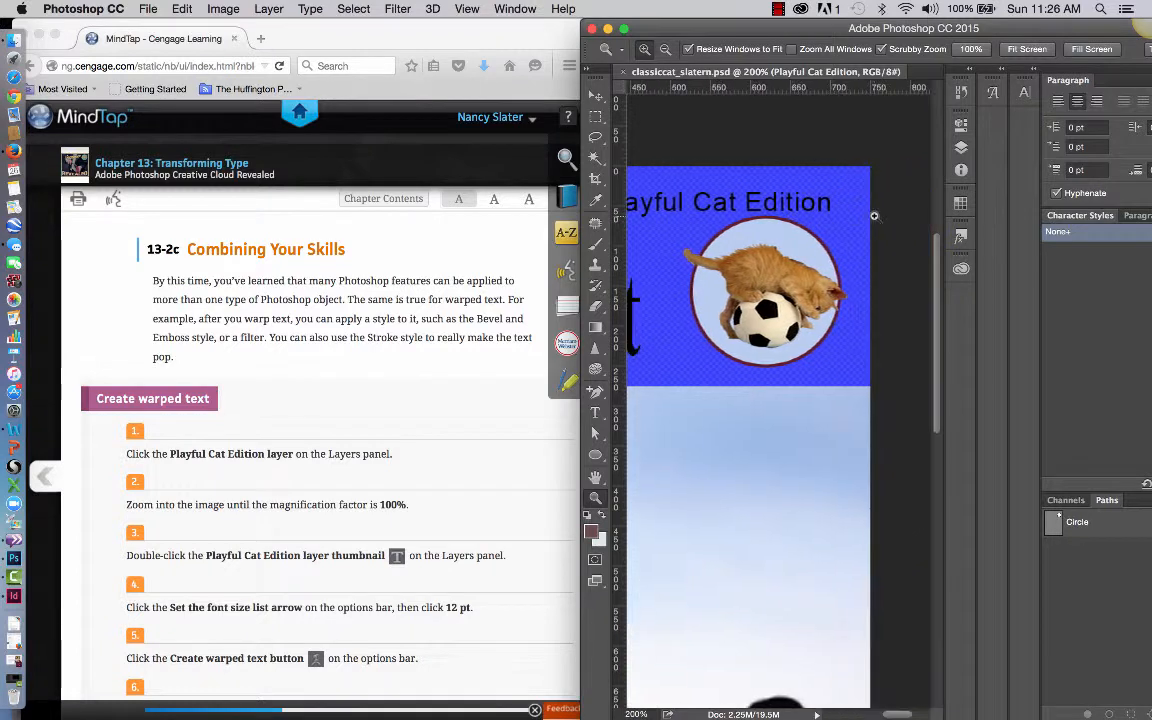
pyautogui.hscroll(-3, 874, 216)
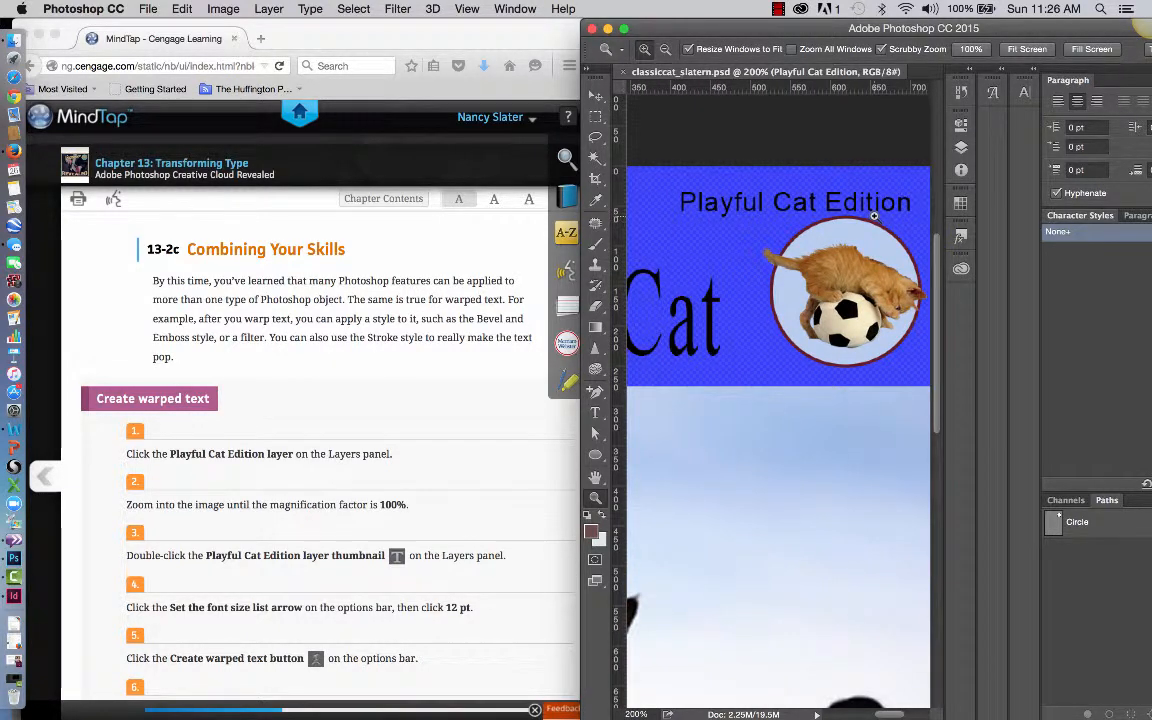
pyautogui.press('F7')
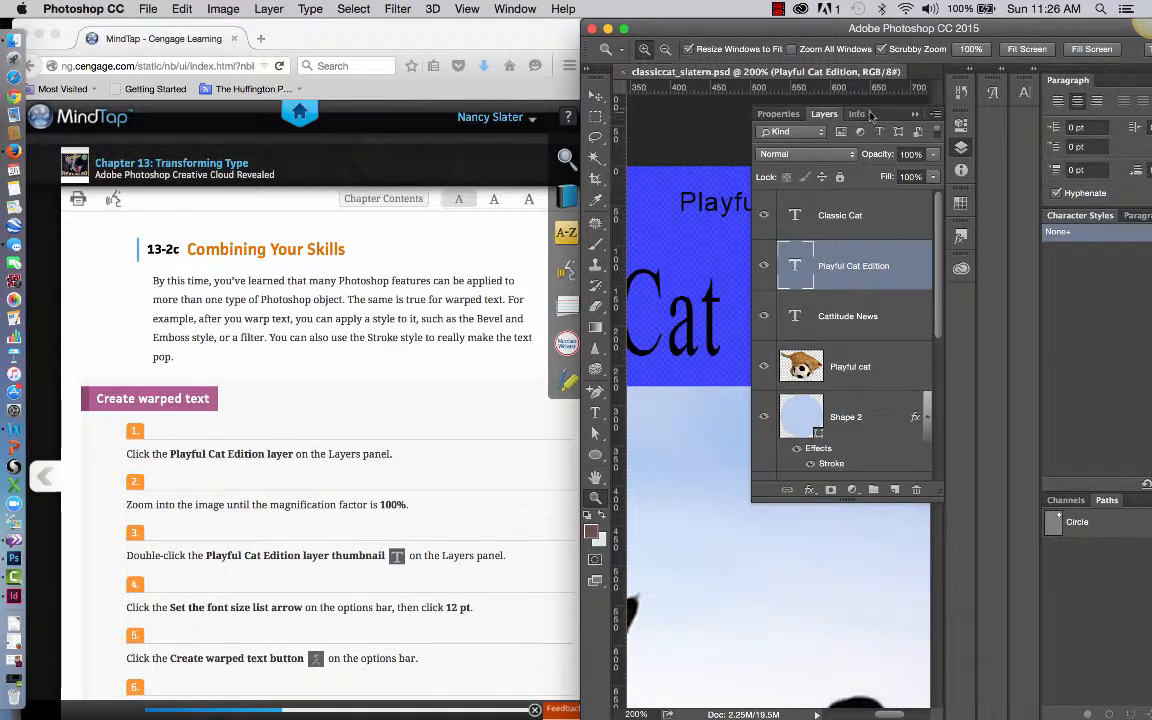
pyautogui.press('F7')
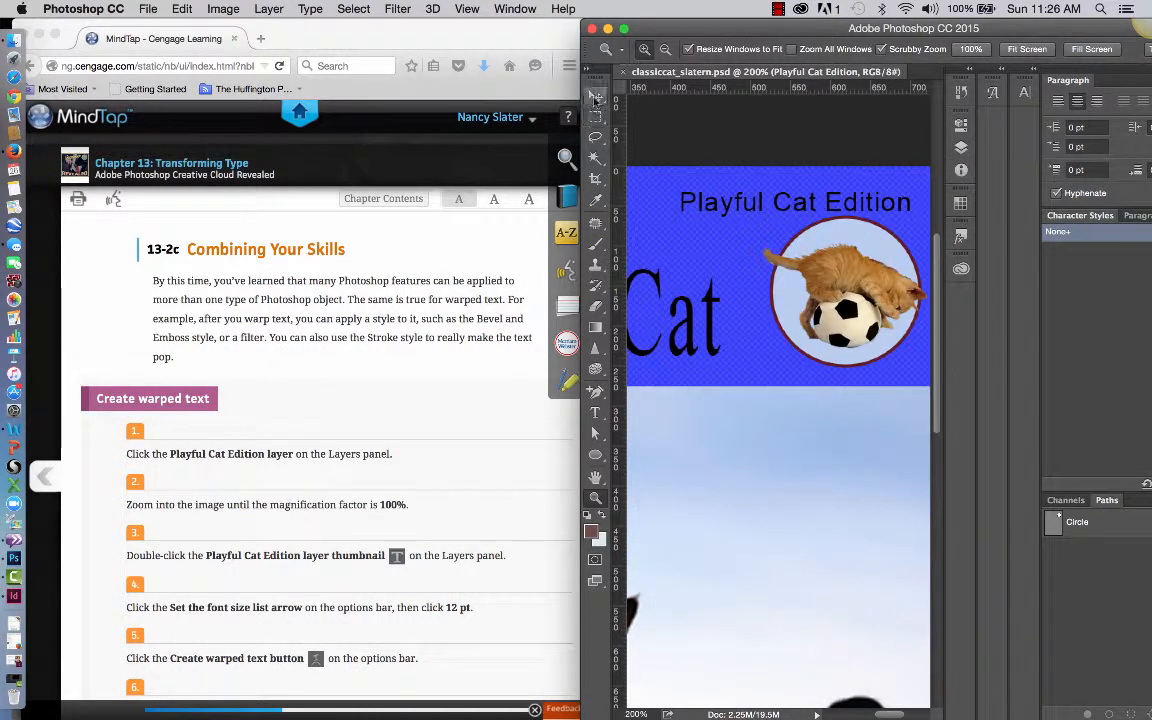
pyautogui.click(595, 98)
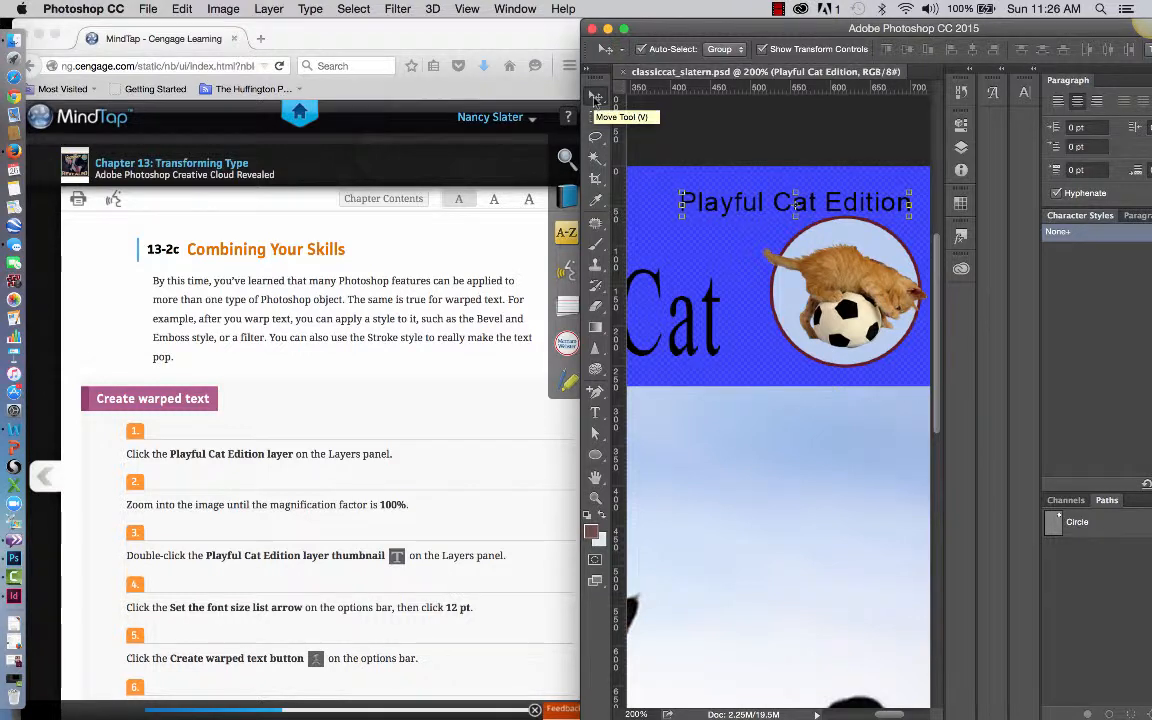
# Step: Select all the text on the Playful Cat Edition layer and set its font size to 12 pt
pyautogui.click(961, 147)
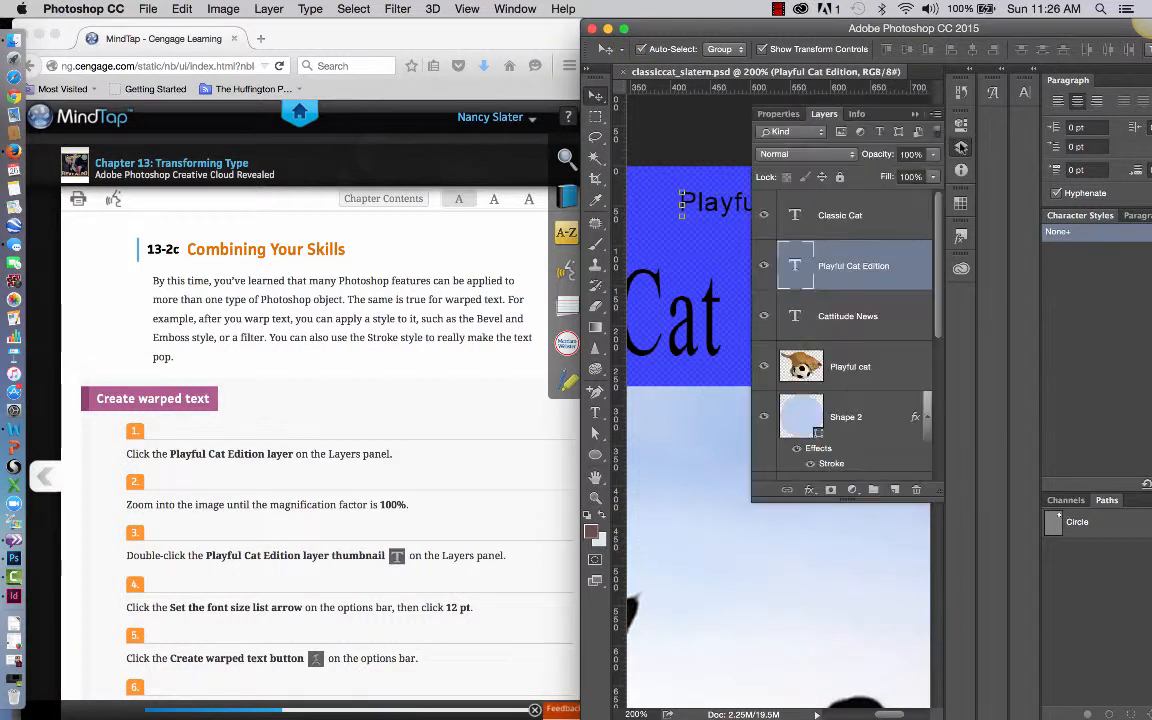
pyautogui.doubleClick(795, 265)
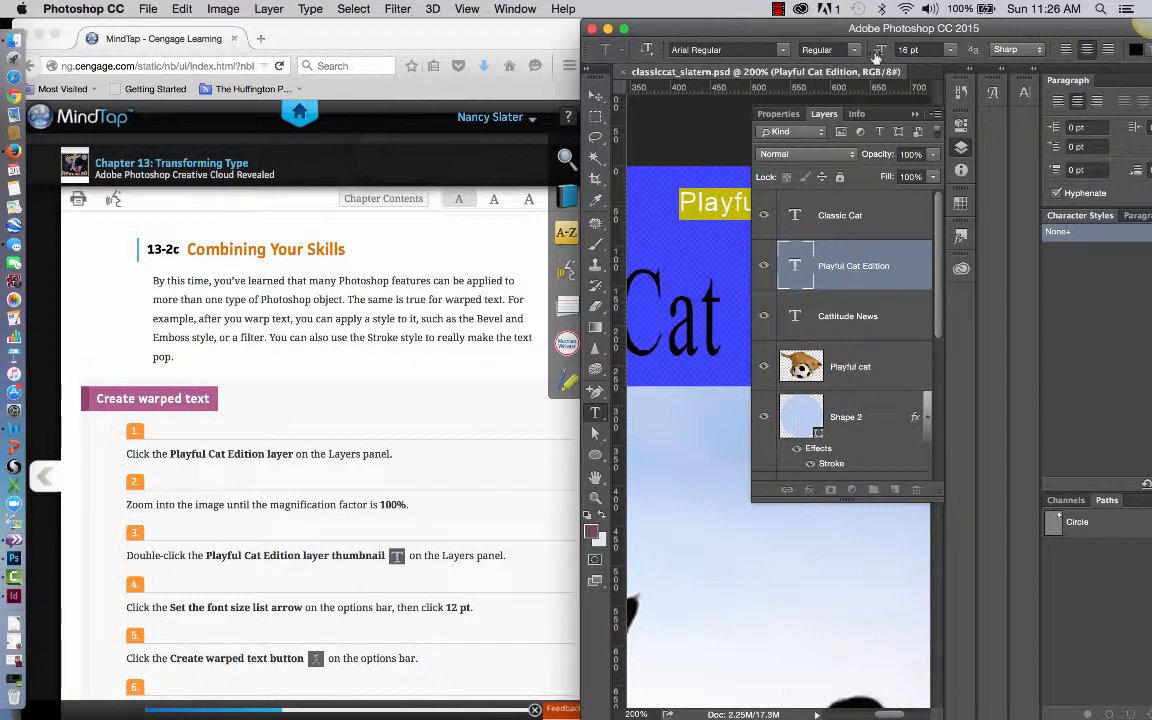
pyautogui.click(952, 50)
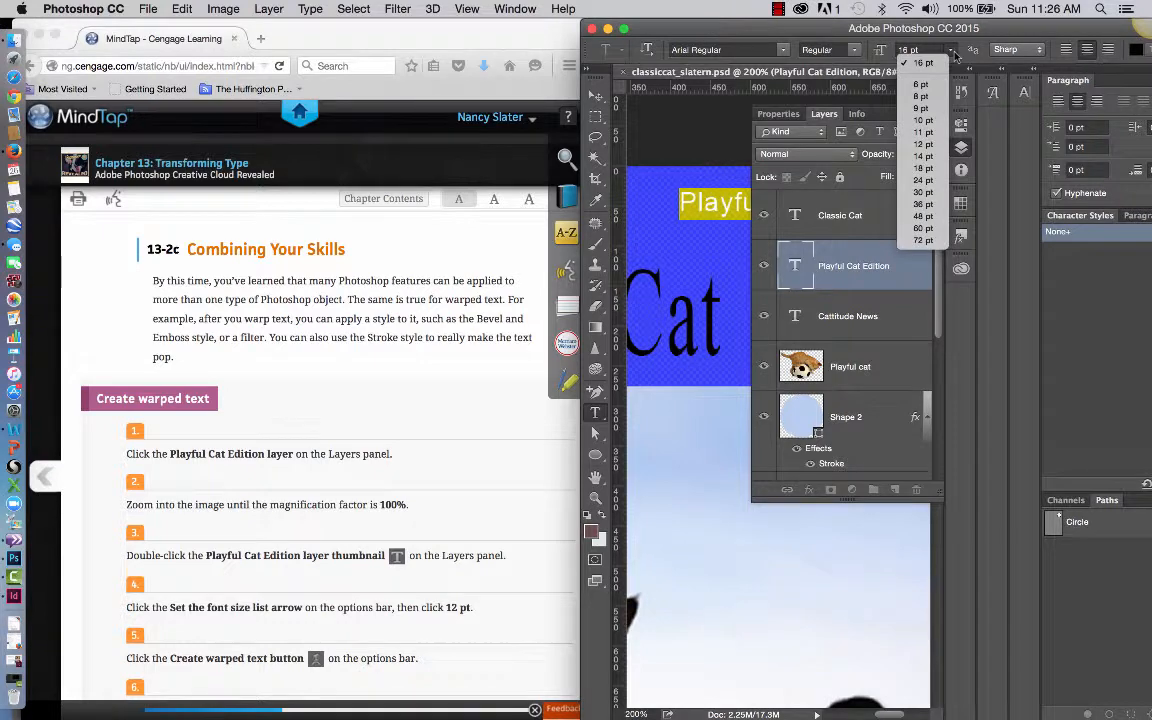
pyautogui.click(923, 145)
pyautogui.scroll(-3, 470, 515)
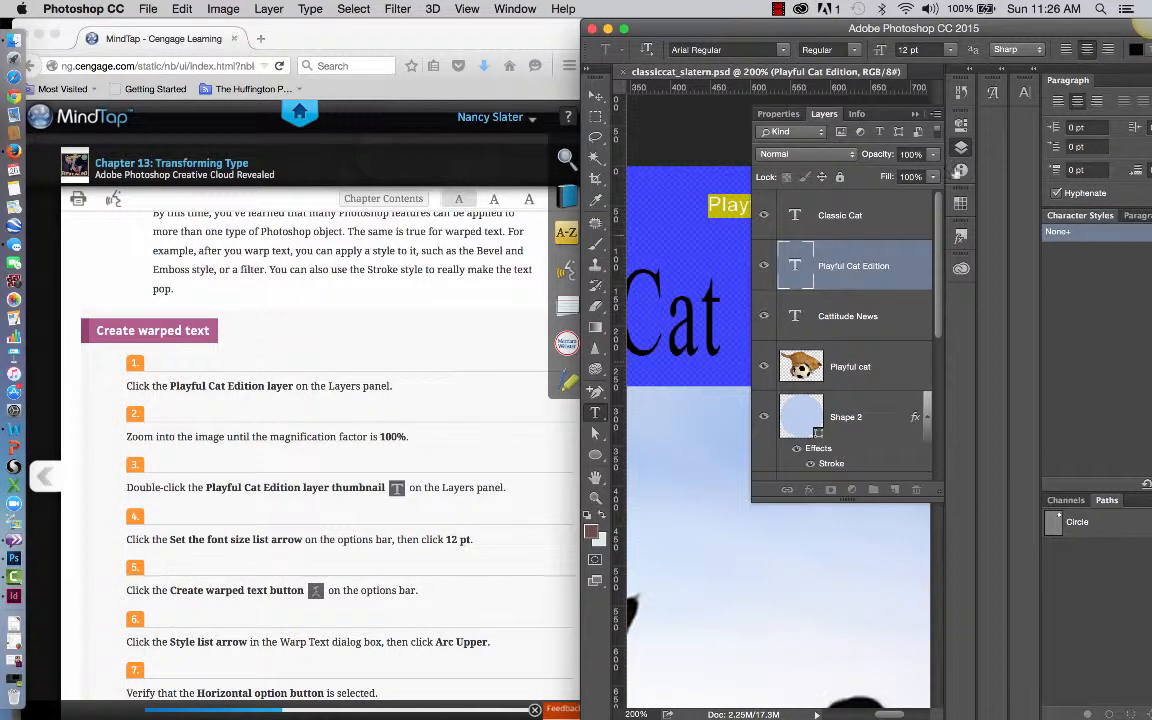
# Step: Widen the Photoshop window to reveal the full type options and open Warp Text for the selected Playful Cat Edition text
pyautogui.moveTo(998, 35); pyautogui.dragTo(800, 30)
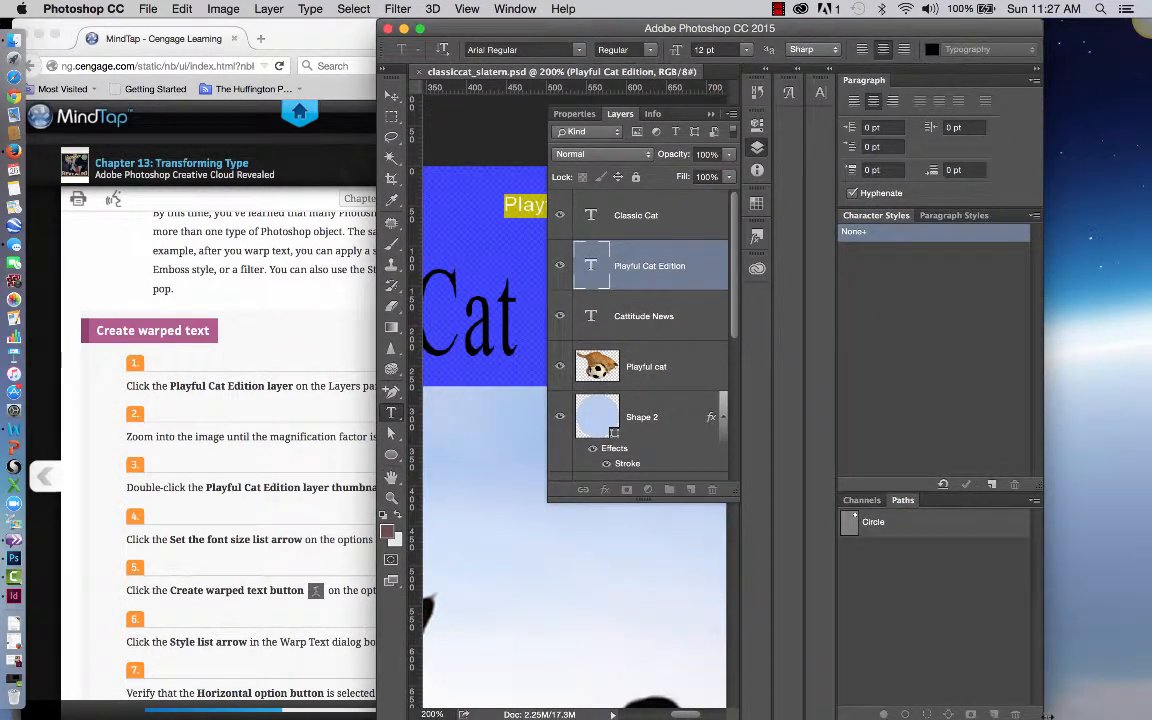
pyautogui.moveTo(1042, 716); pyautogui.dragTo(1150, 716)
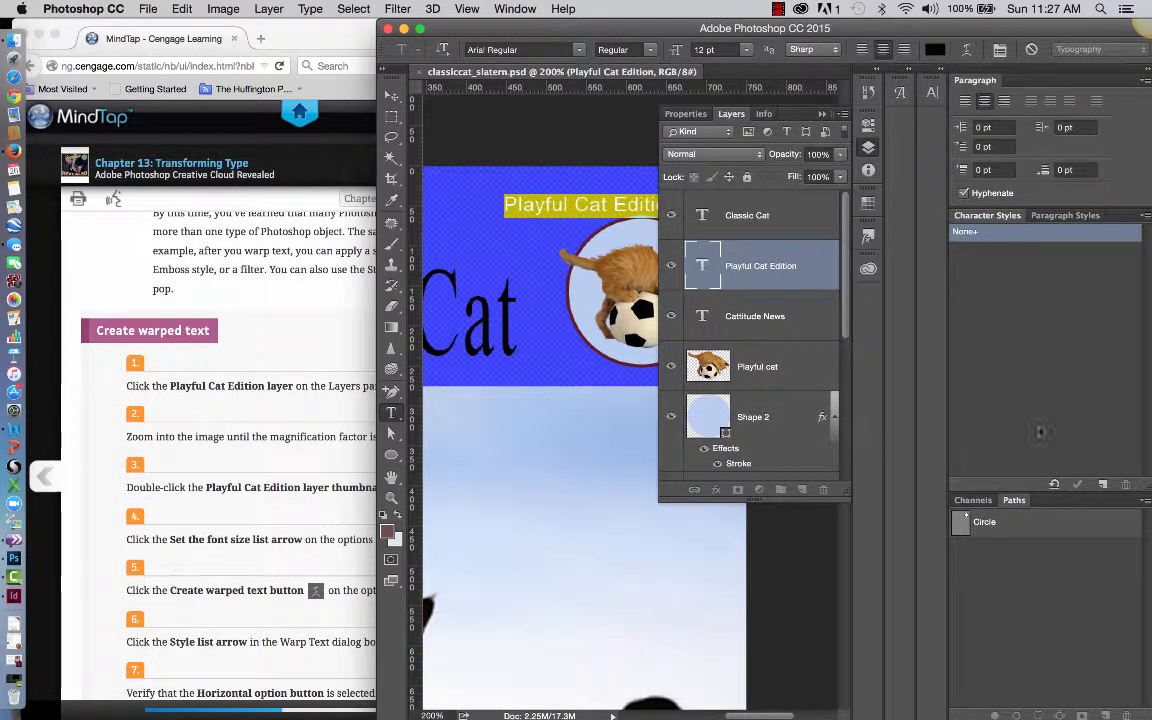
pyautogui.click(966, 52)
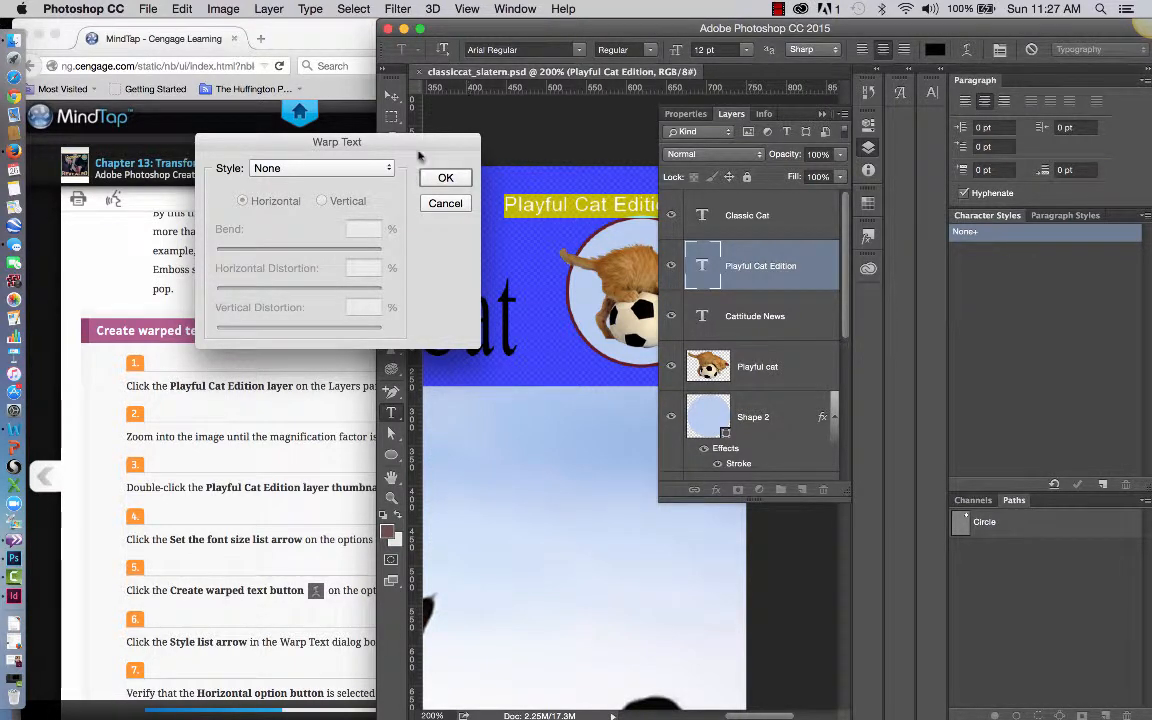
pyautogui.moveTo(410, 146); pyautogui.dragTo(676, 91)
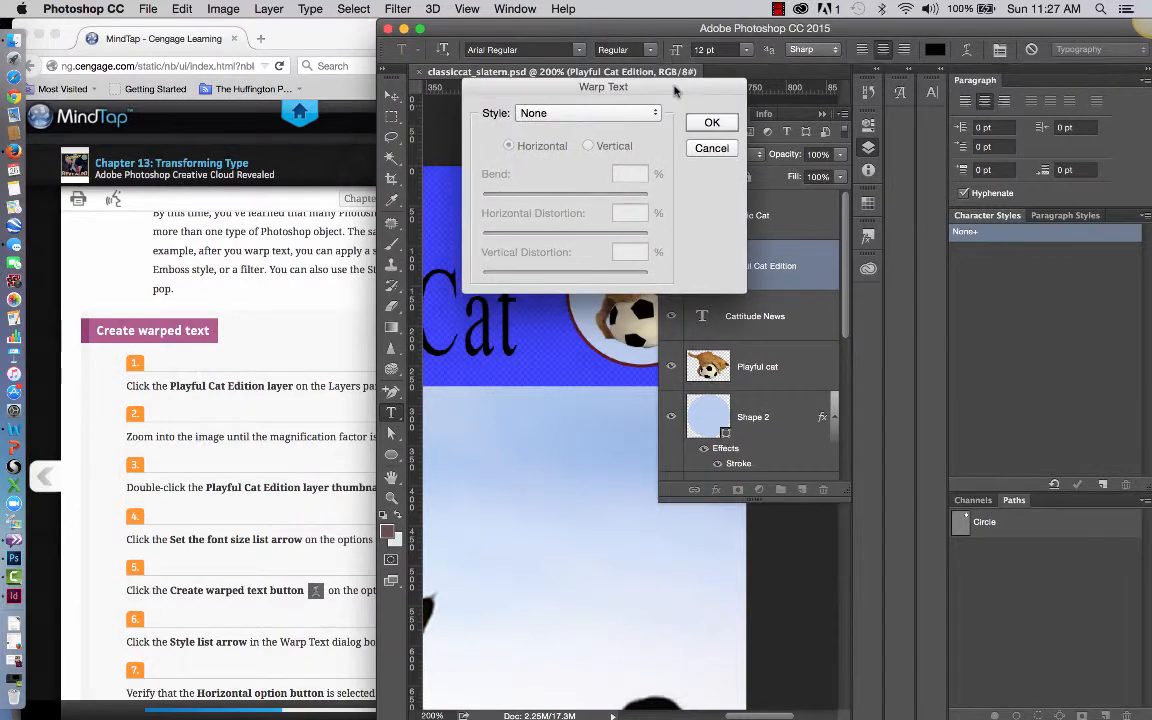
# Step: Apply the Arc Upper warp style to the Playful Cat Edition text, checking the style against step 6 of the instructions
pyautogui.click(305, 621)
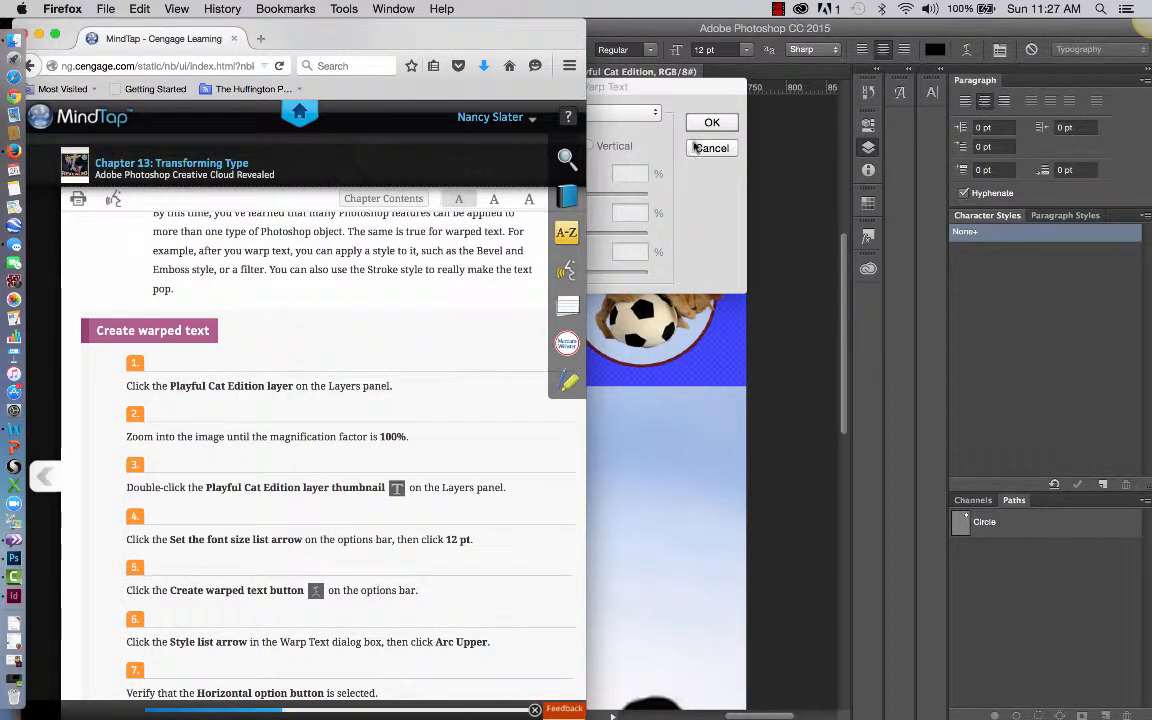
pyautogui.moveTo(707, 87); pyautogui.dragTo(807, 73)
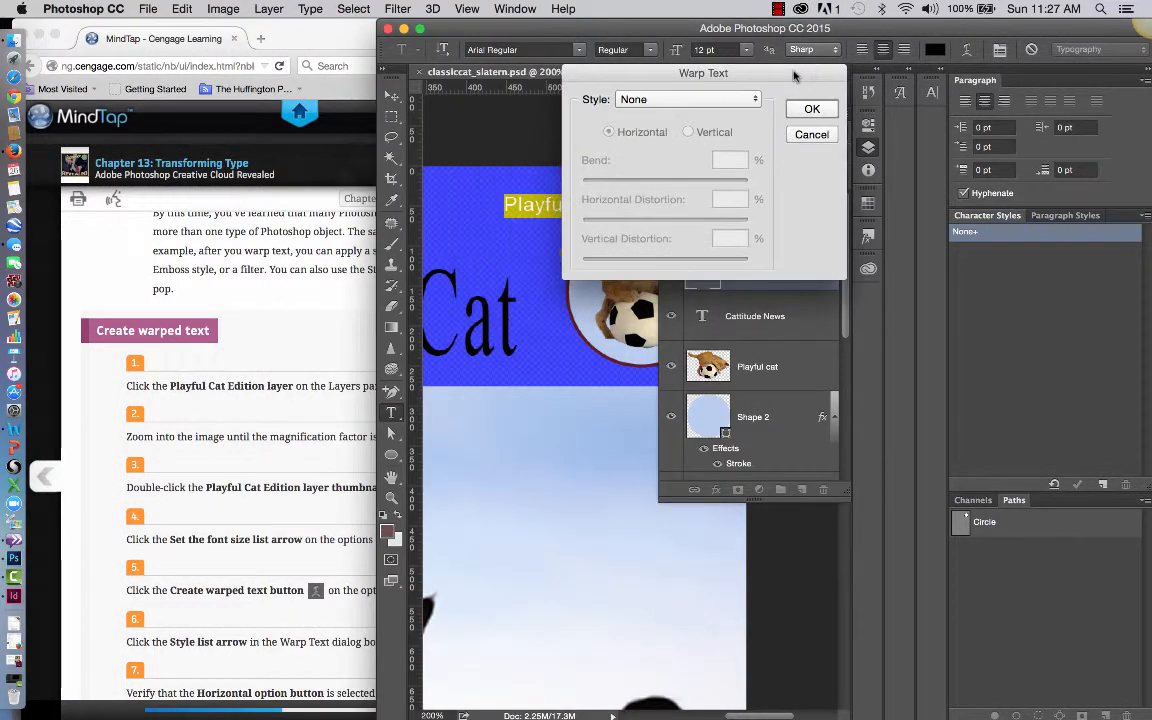
pyautogui.click(748, 100)
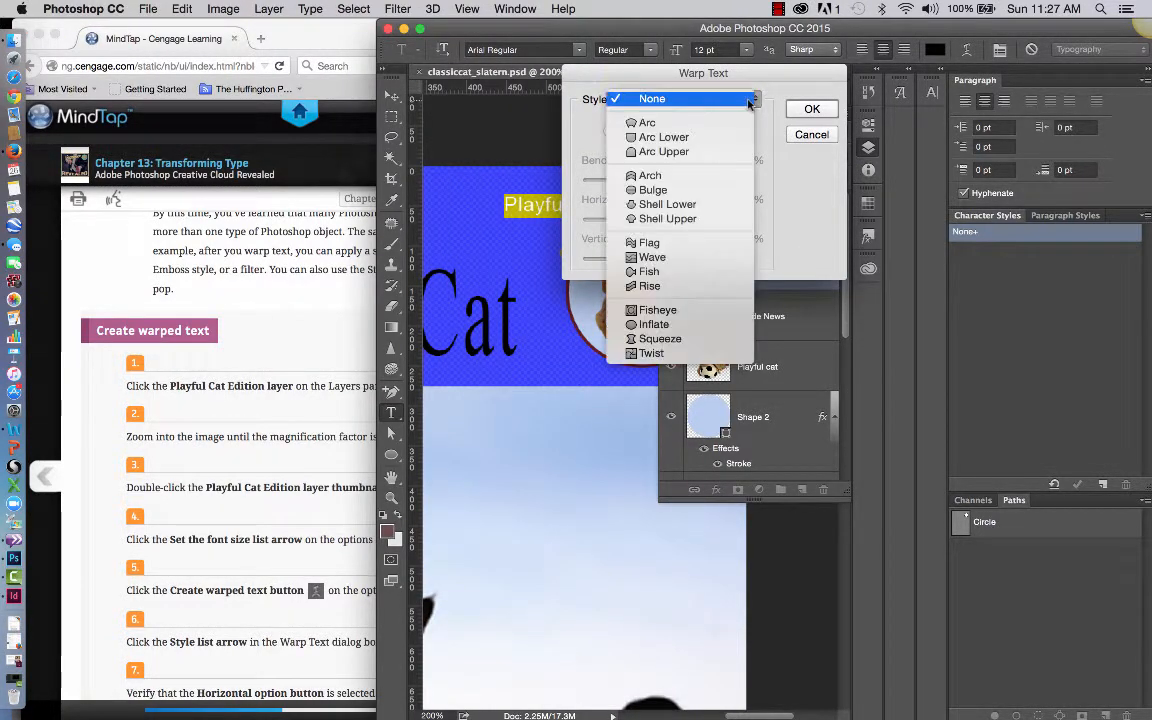
pyautogui.click(698, 158)
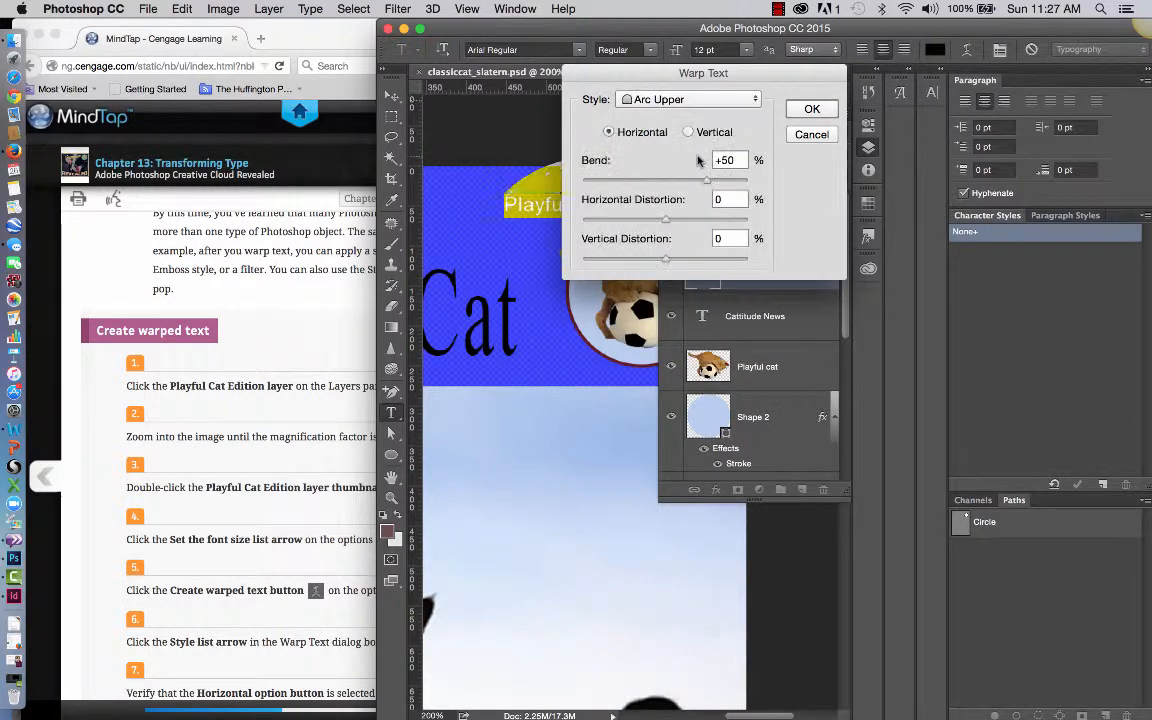
pyautogui.moveTo(675, 81); pyautogui.dragTo(776, 112)
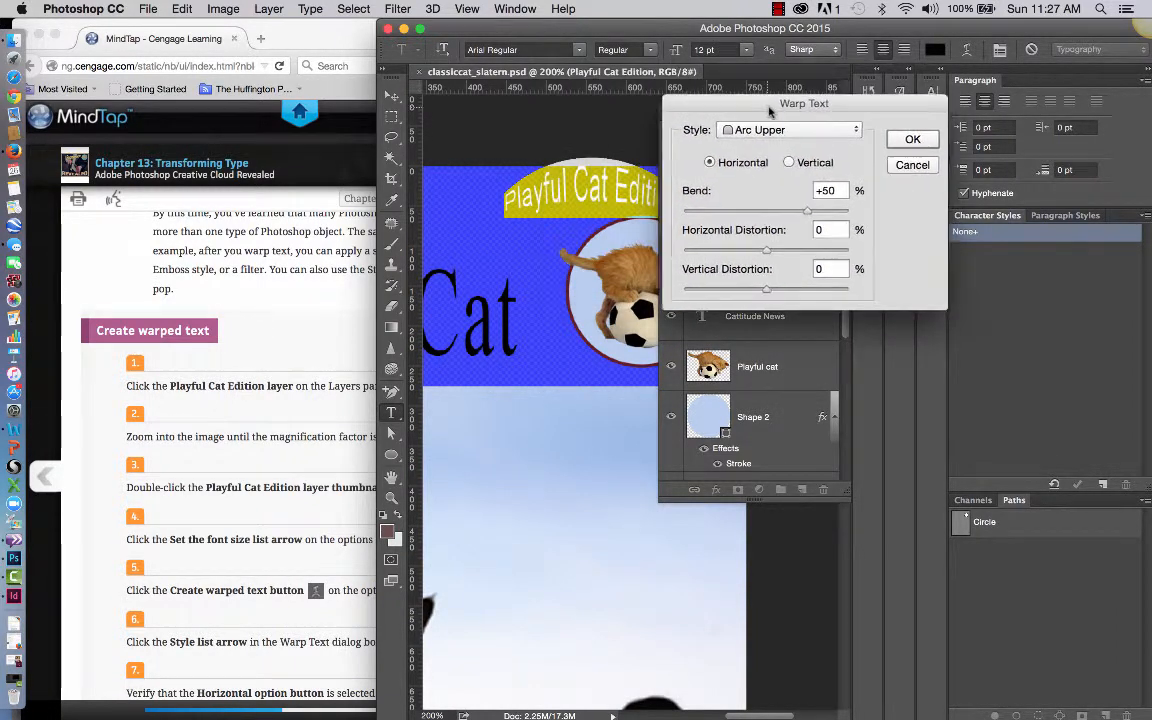
# Step: Bring the Figure 10 warp settings into view in the MindTap instructions in Firefox
pyautogui.click(308, 615)
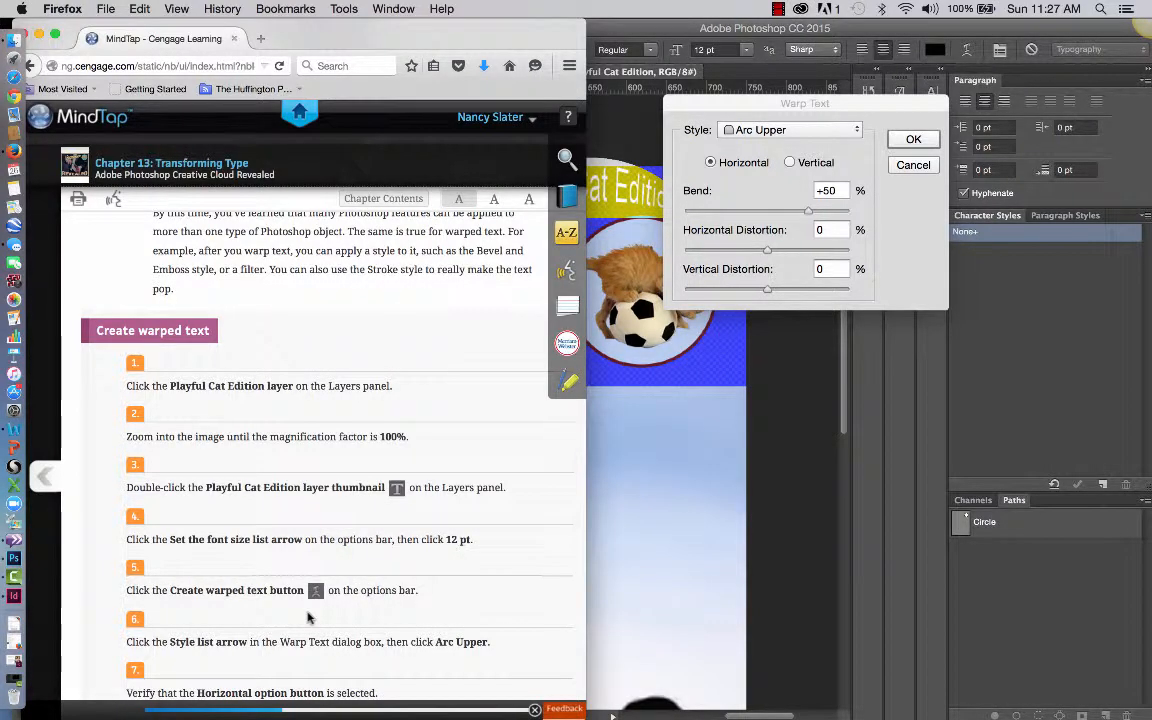
pyautogui.scroll(-3, 388, 607)
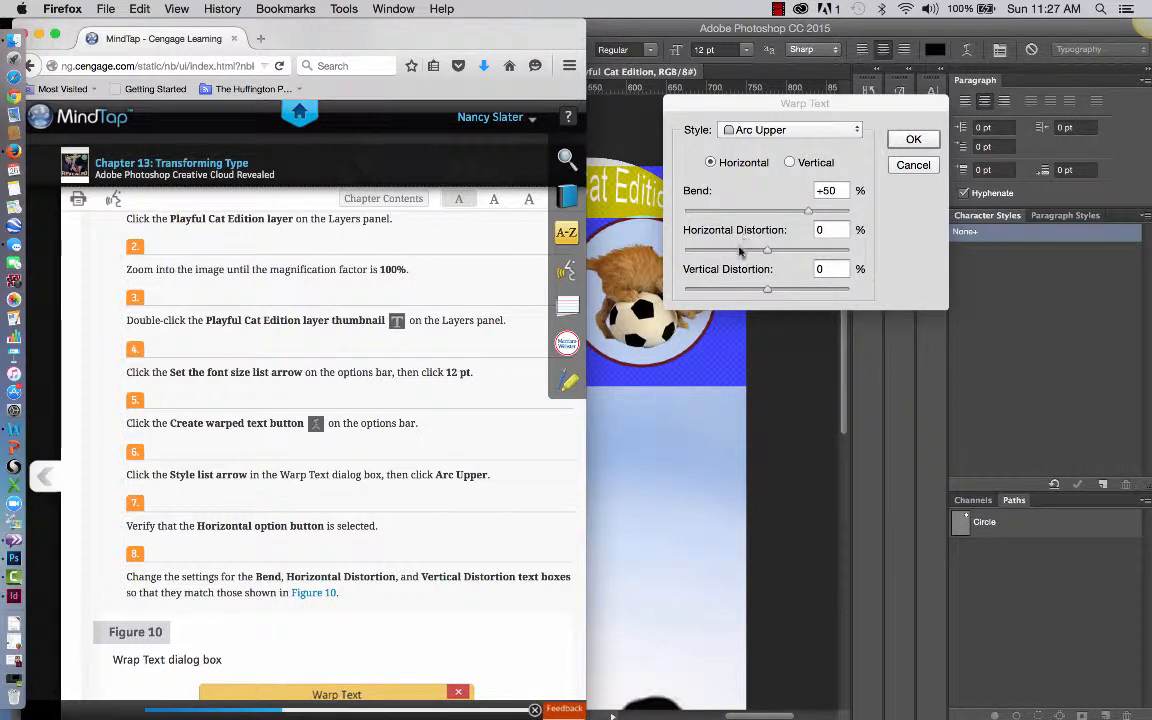
pyautogui.scroll(-5, 467, 576)
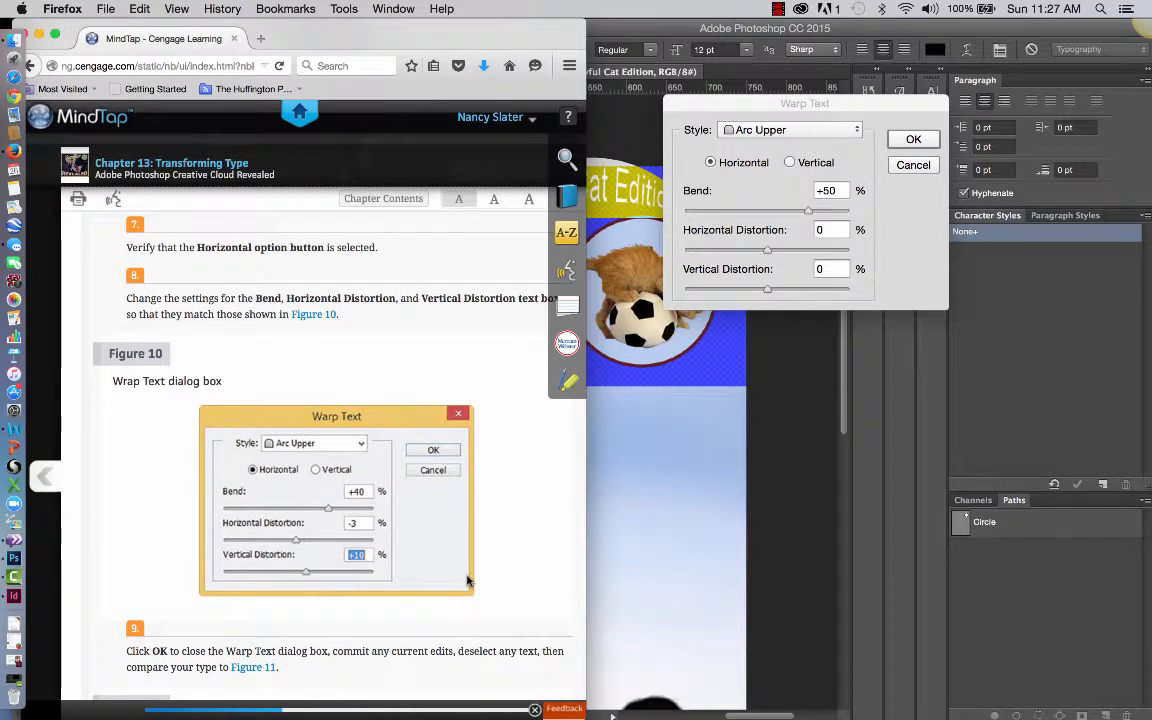
# Step: Move the Warp Text dialog below the text and set Bend to 40%, Horizontal Distortion to -3% and Vertical Distortion to +10%
pyautogui.click(838, 192)
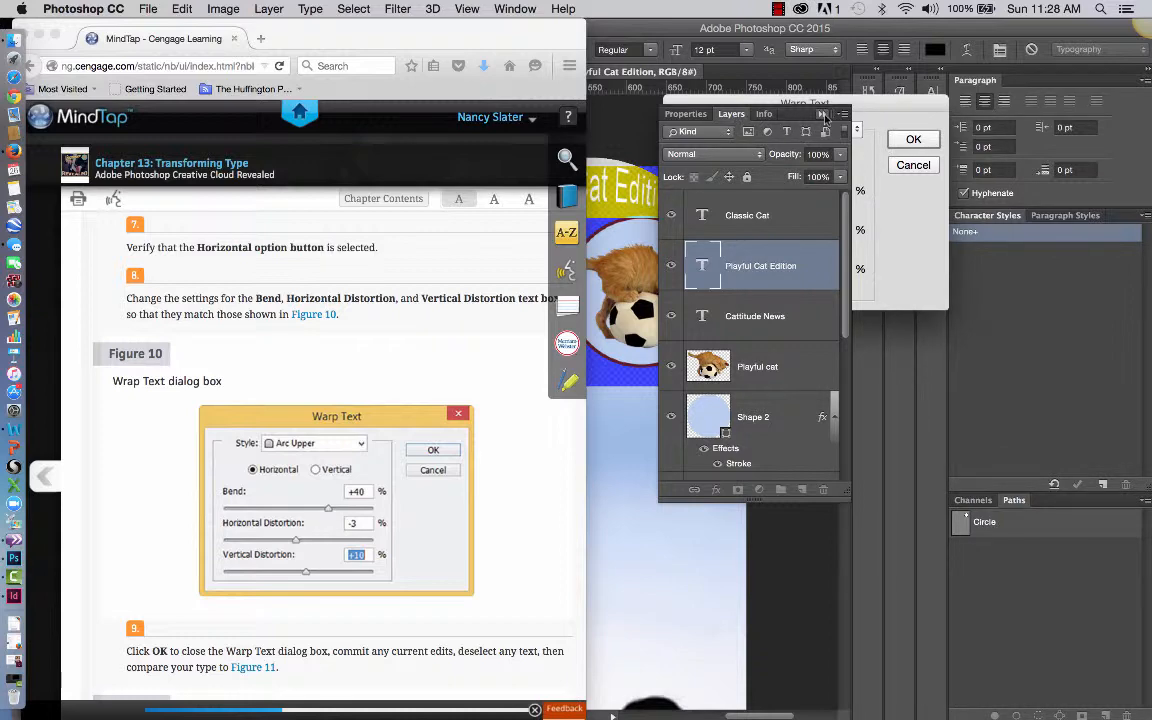
pyautogui.click(824, 116)
pyautogui.moveTo(850, 109); pyautogui.dragTo(814, 290)
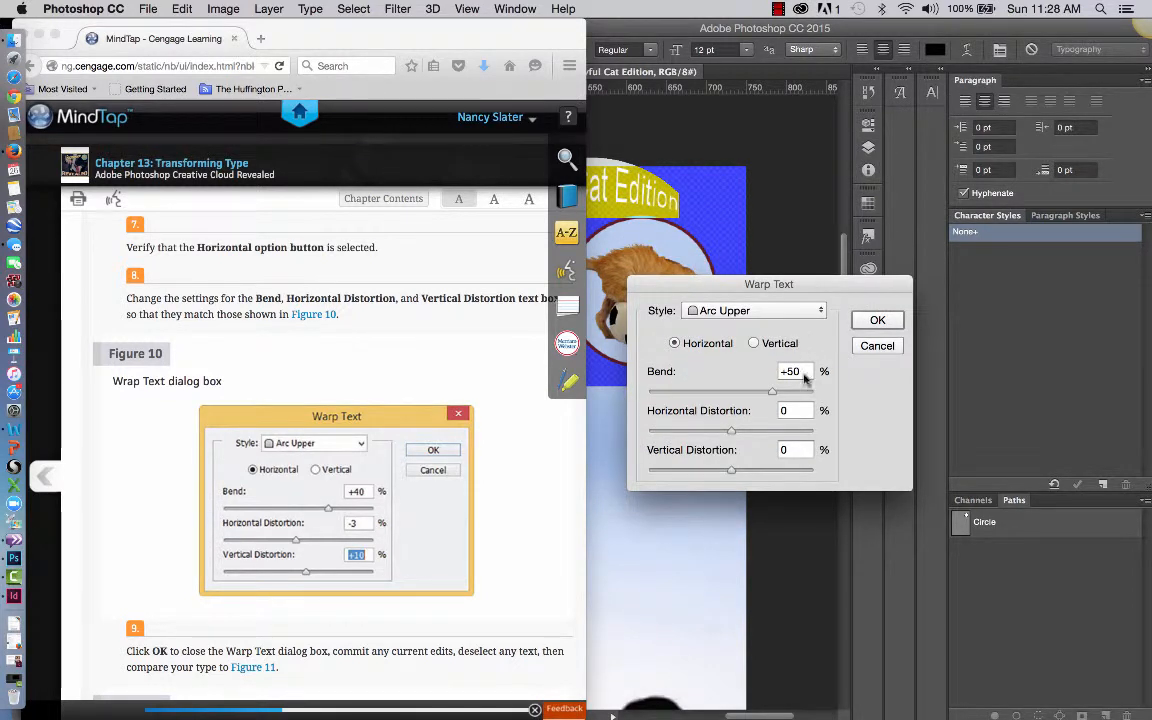
pyautogui.doubleClick(804, 372)
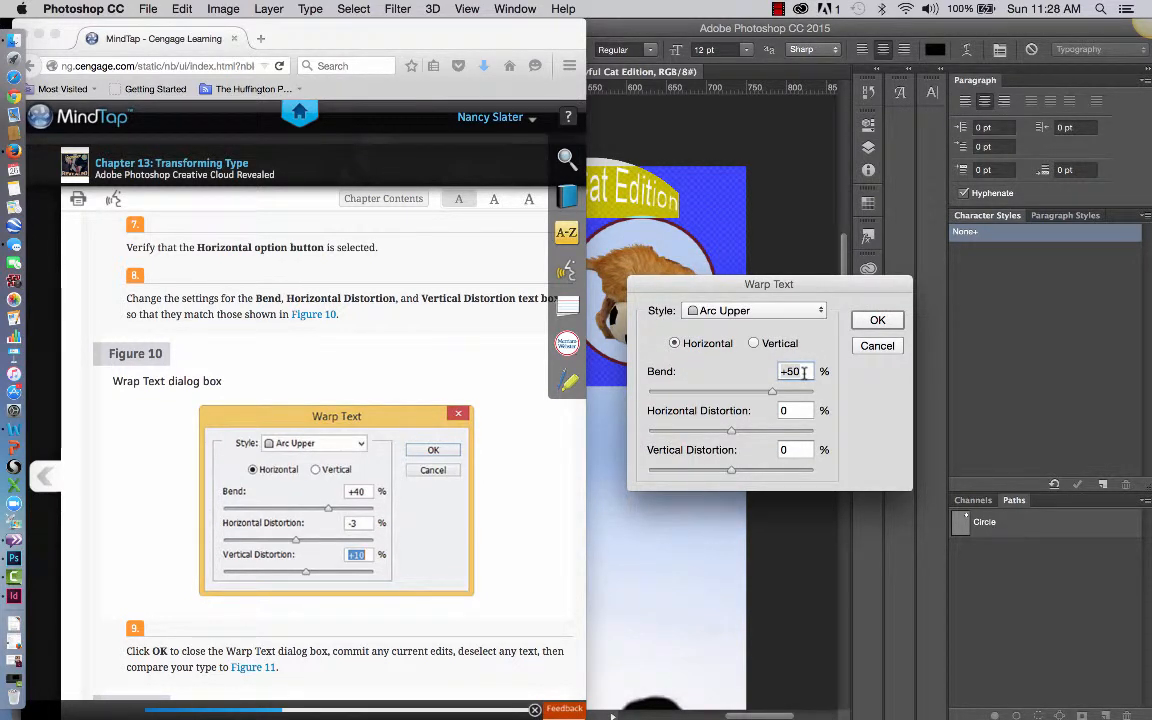
pyautogui.write('40')
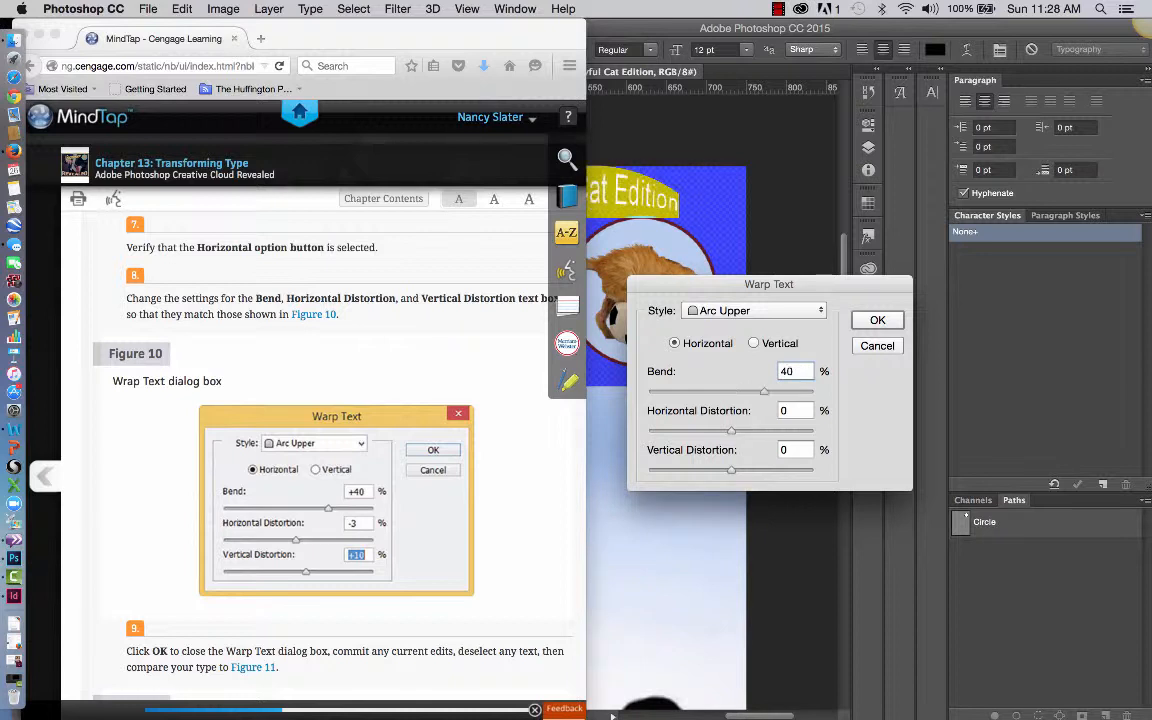
pyautogui.press('Tab')
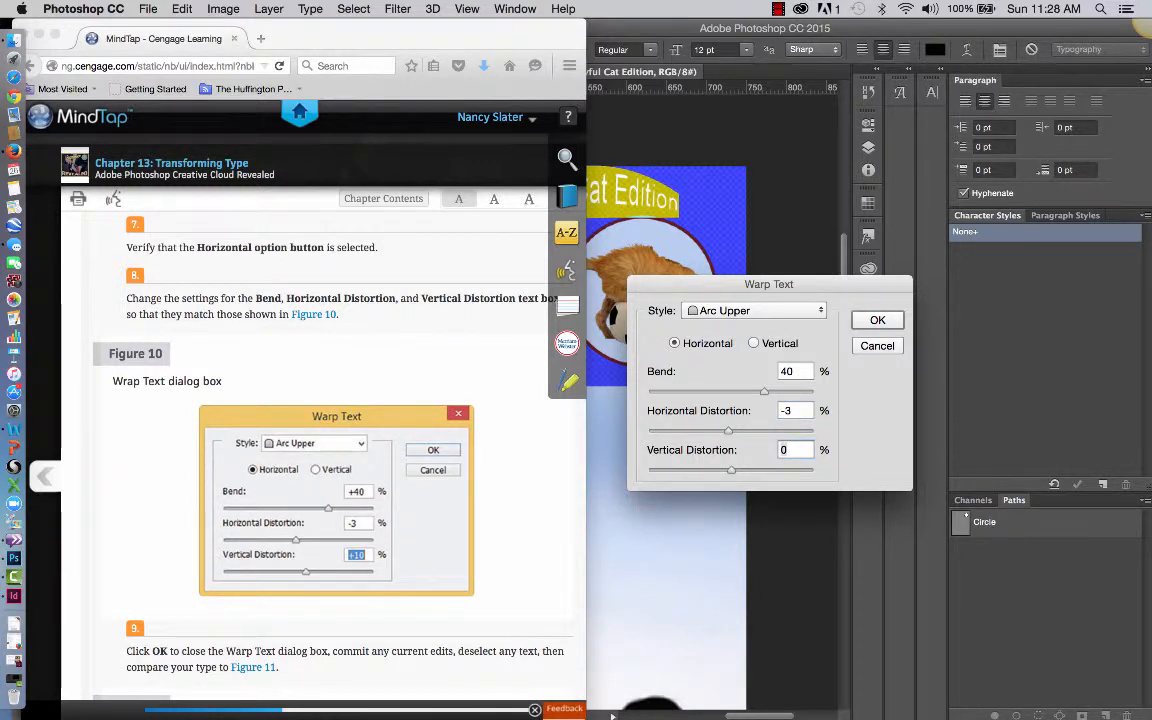
pyautogui.write('0')
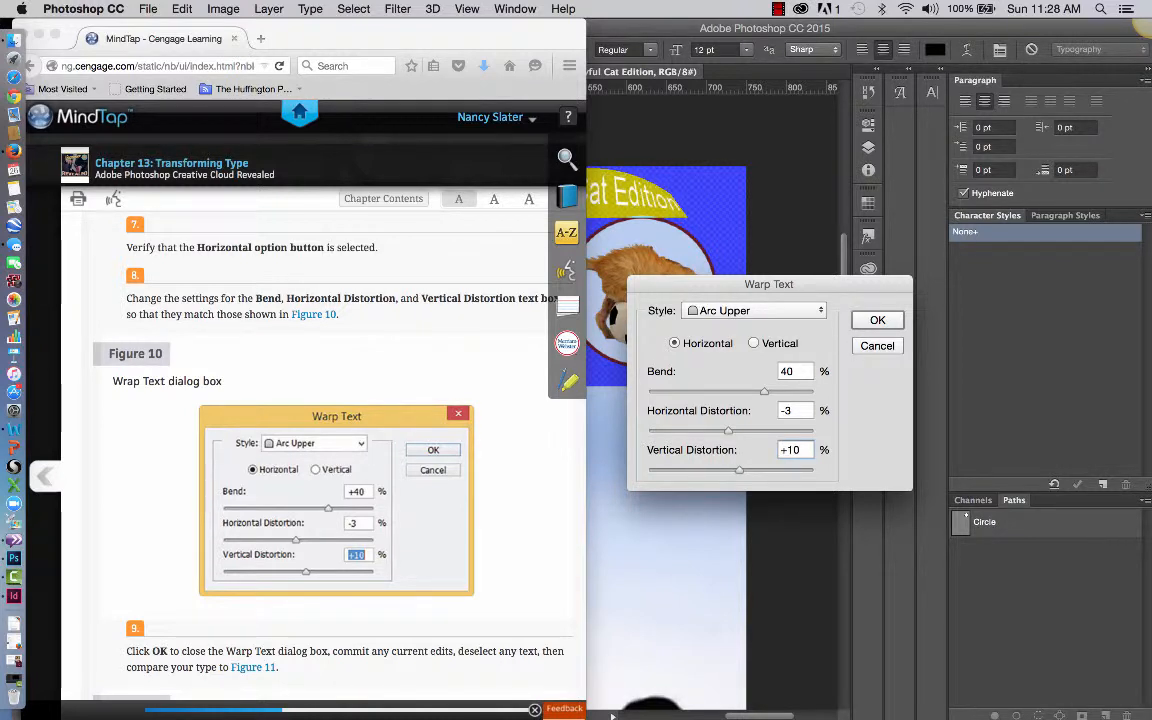
# Step: Re-enter the Bend as +40%, then accept the warp settings and commit the Playful Cat Edition text
pyautogui.click(782, 372)
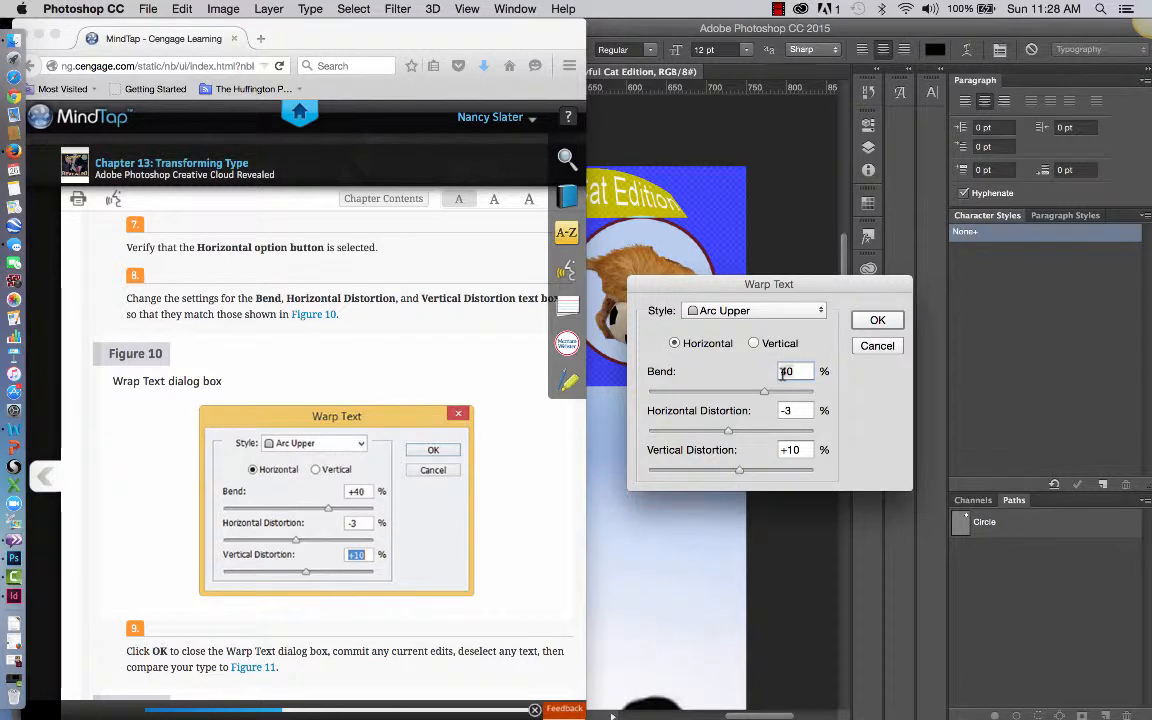
pyautogui.write('+40')
pyautogui.click(785, 410)
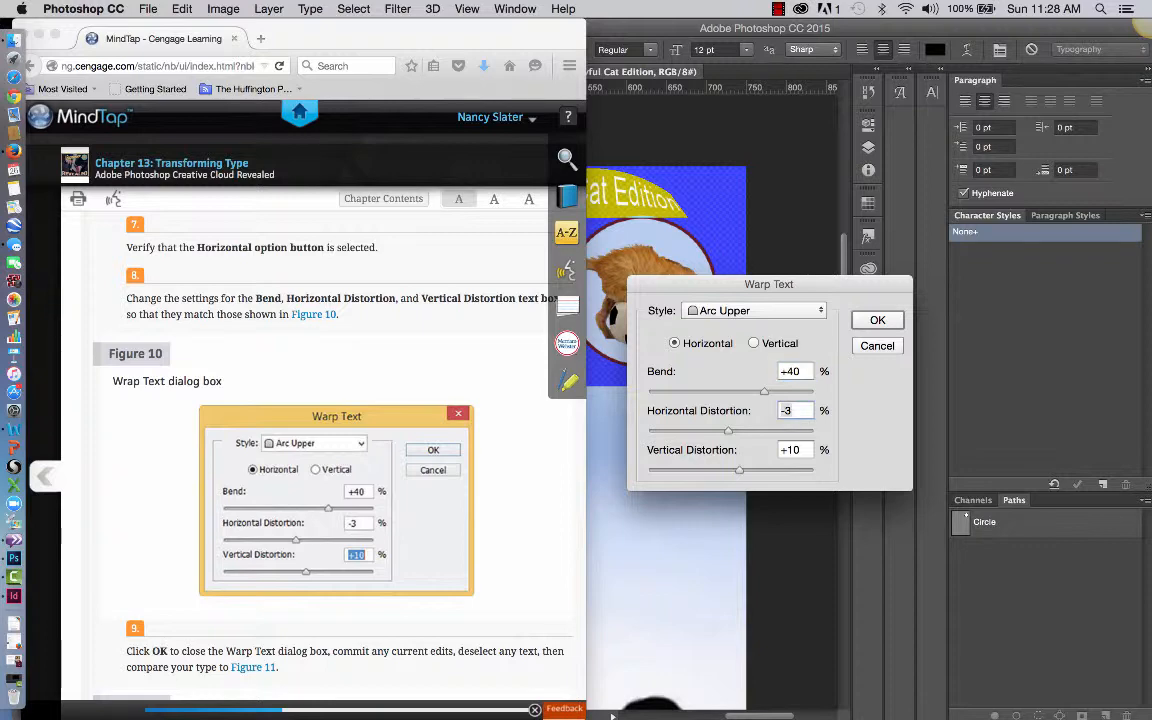
pyautogui.scroll(-3, 527, 585)
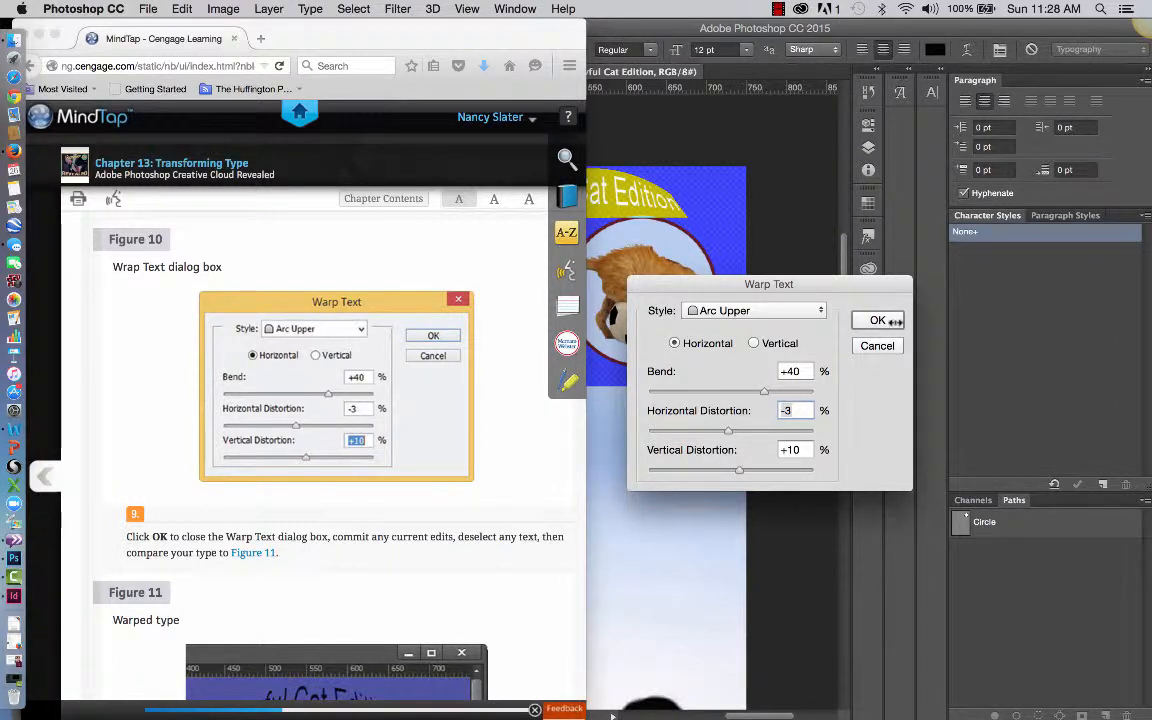
pyautogui.click(877, 320)
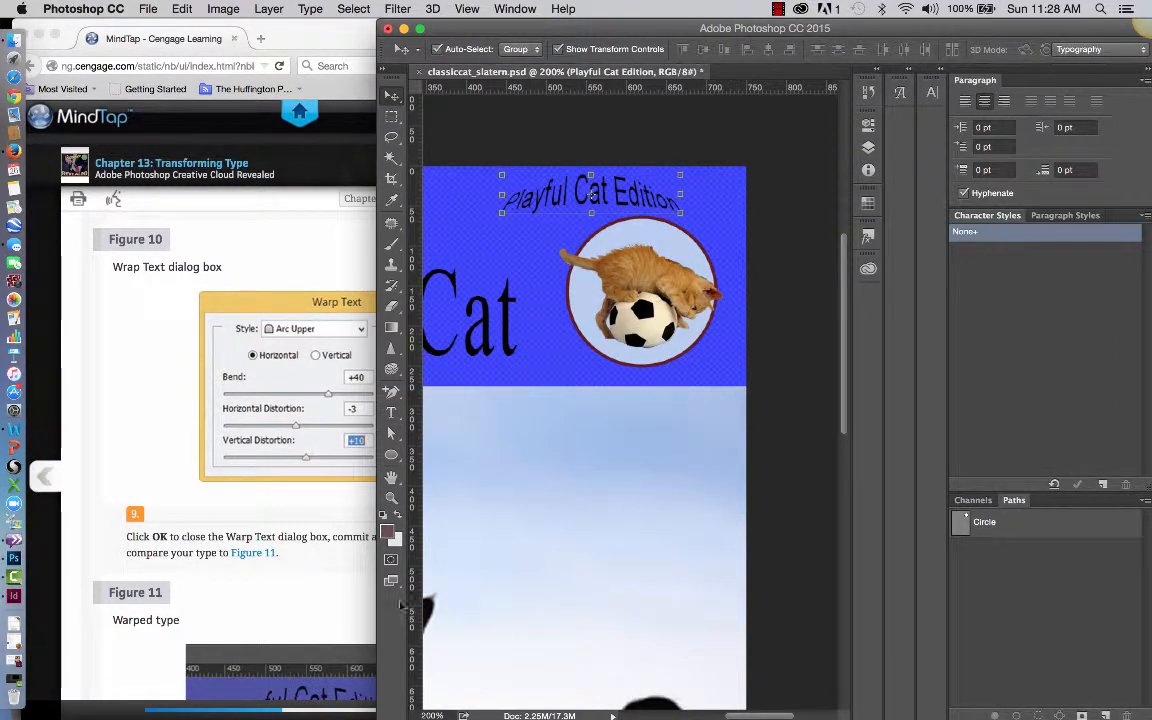
# Step: Compare the warped type with Figure 11 in the instructions and return to Photoshop with the Move tool active
pyautogui.scroll(-5, 329, 609)
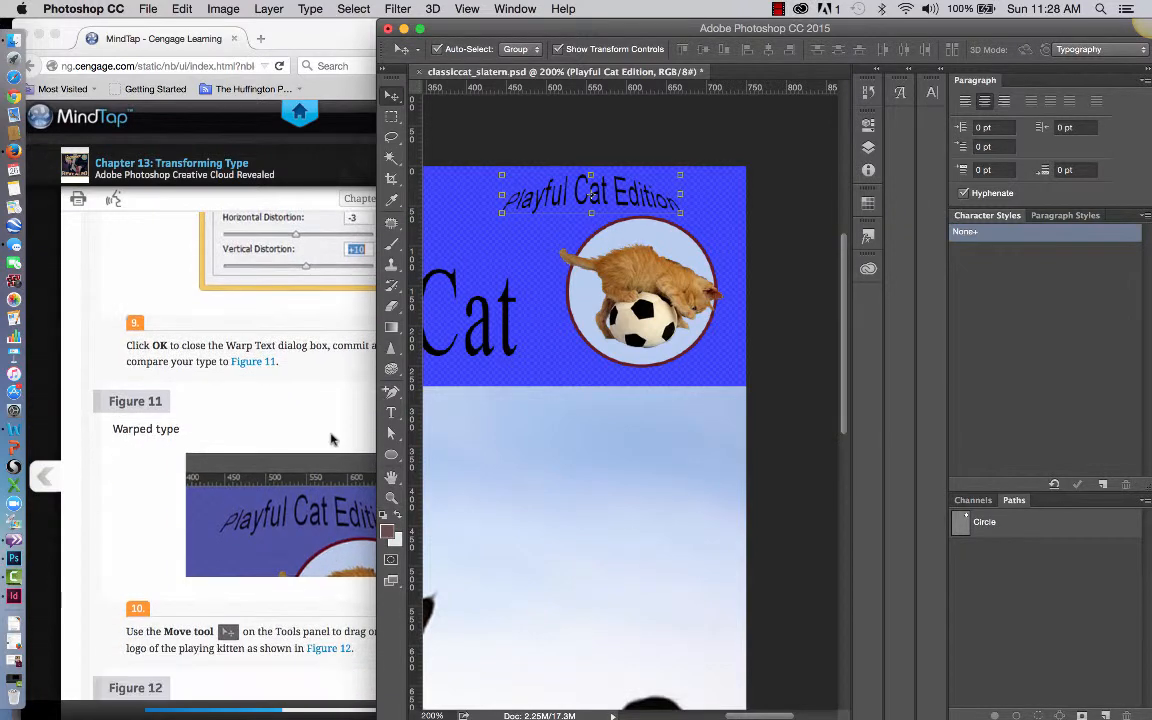
pyautogui.click(333, 440)
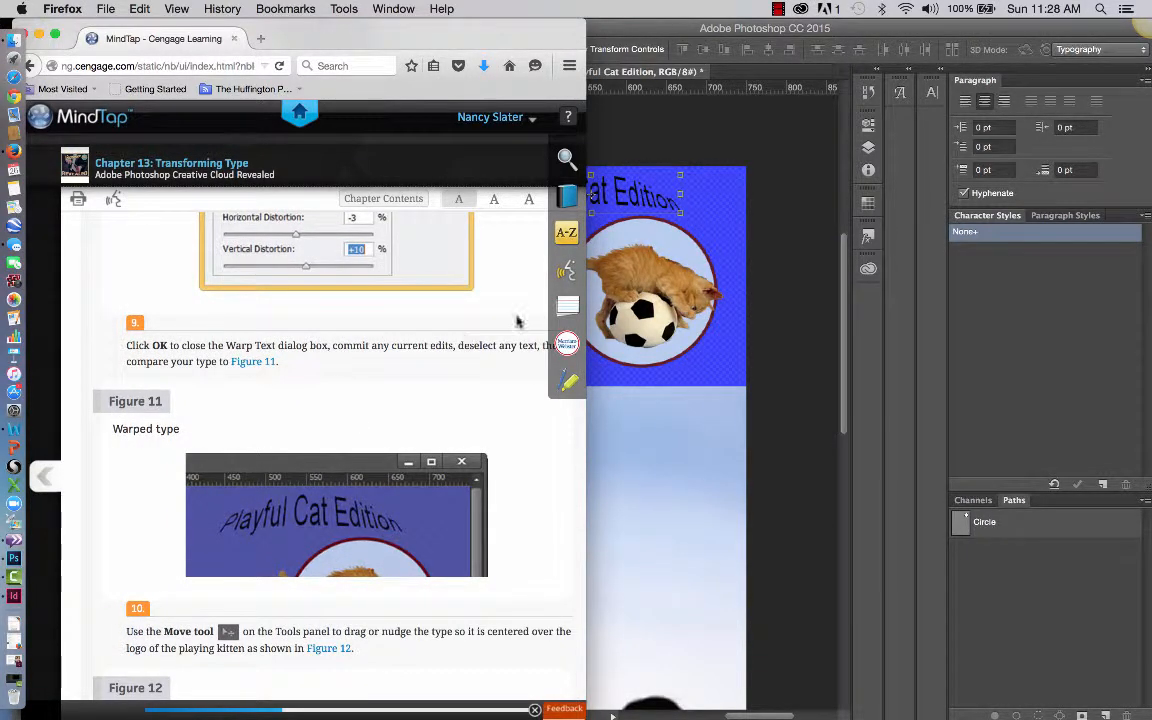
pyautogui.click(908, 28)
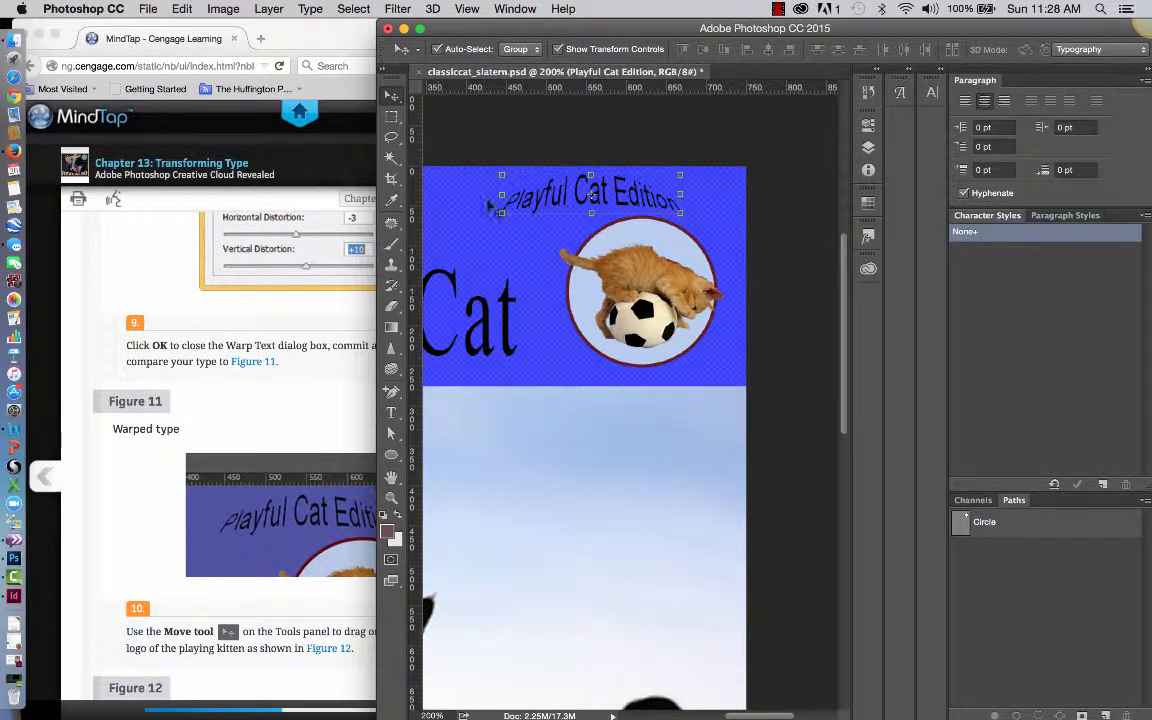
pyautogui.click(392, 117)
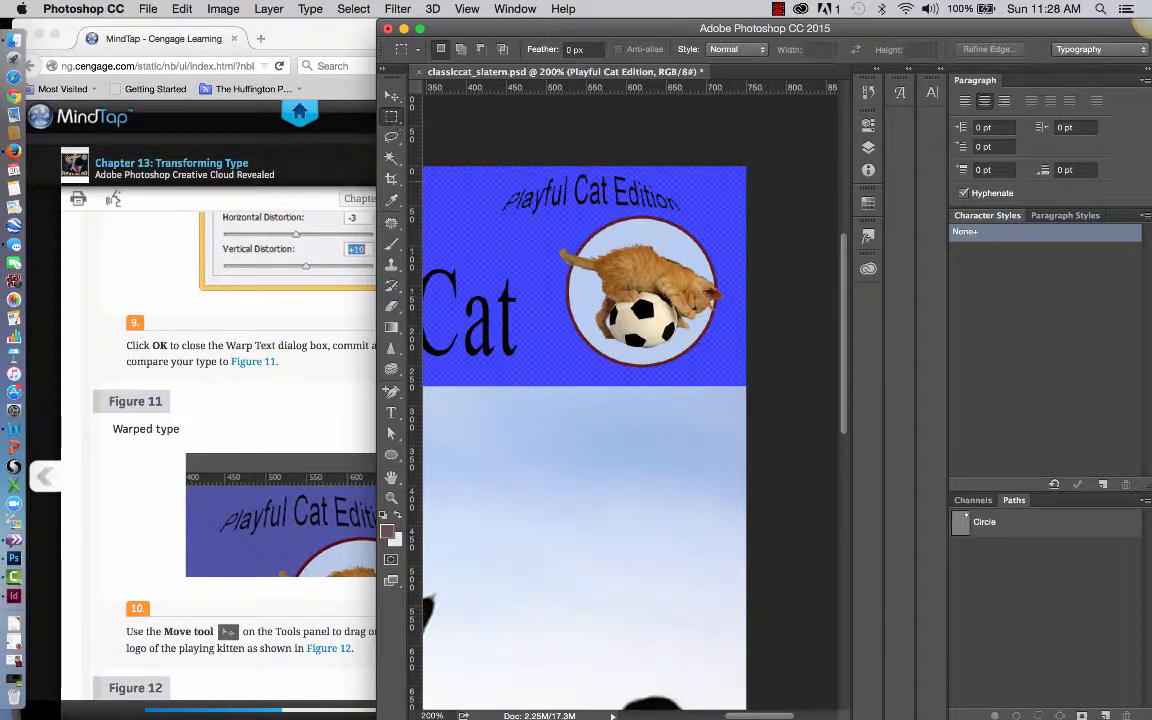
pyautogui.click(393, 96)
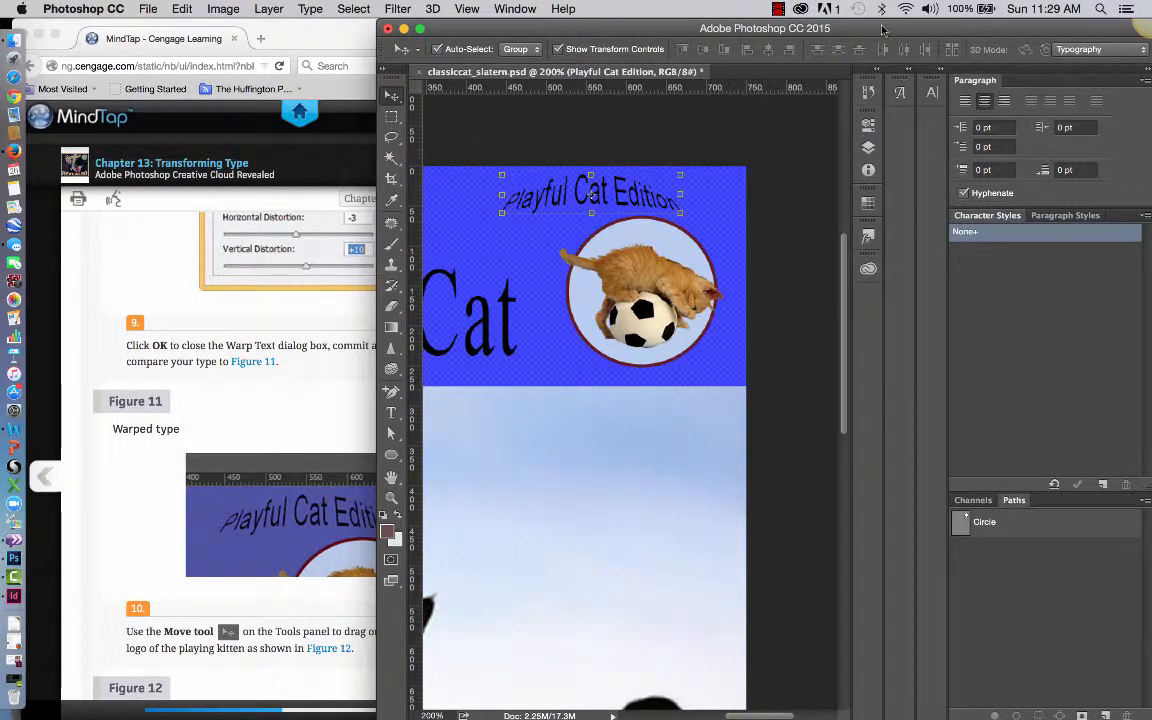
# Step: Reposition and enlarge the Photoshop window so the full width of the cover image is visible
pyautogui.moveTo(883, 30); pyautogui.dragTo(682, 30)
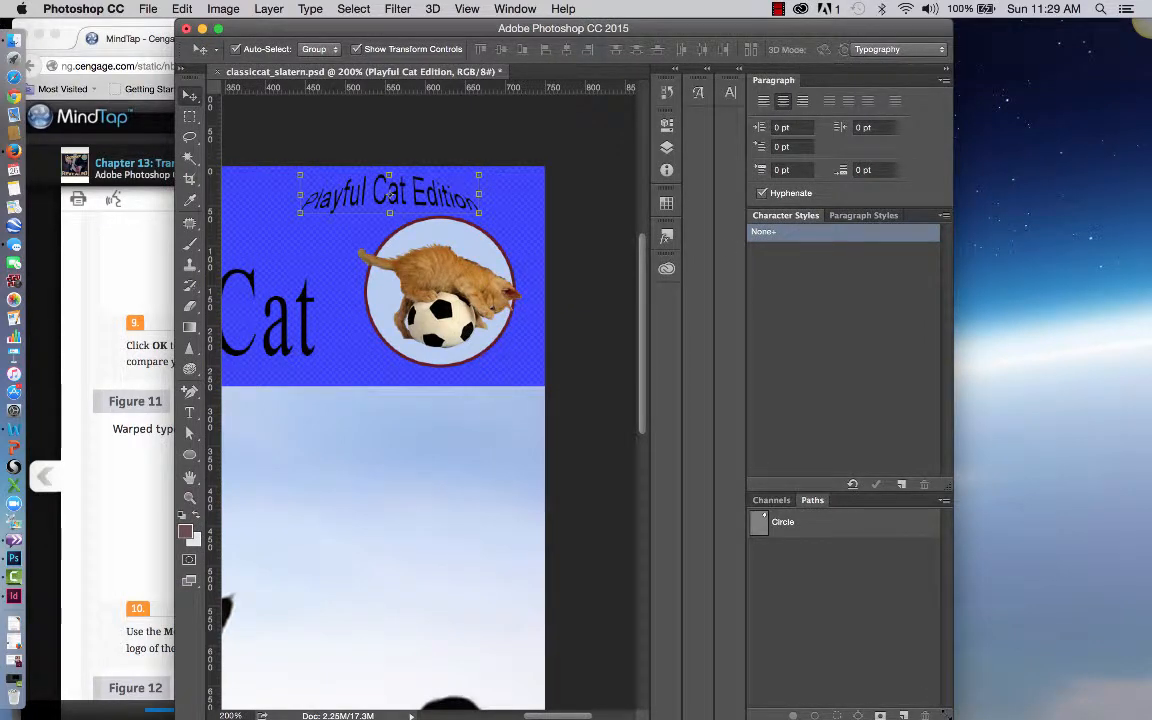
pyautogui.moveTo(952, 716); pyautogui.dragTo(1149, 695)
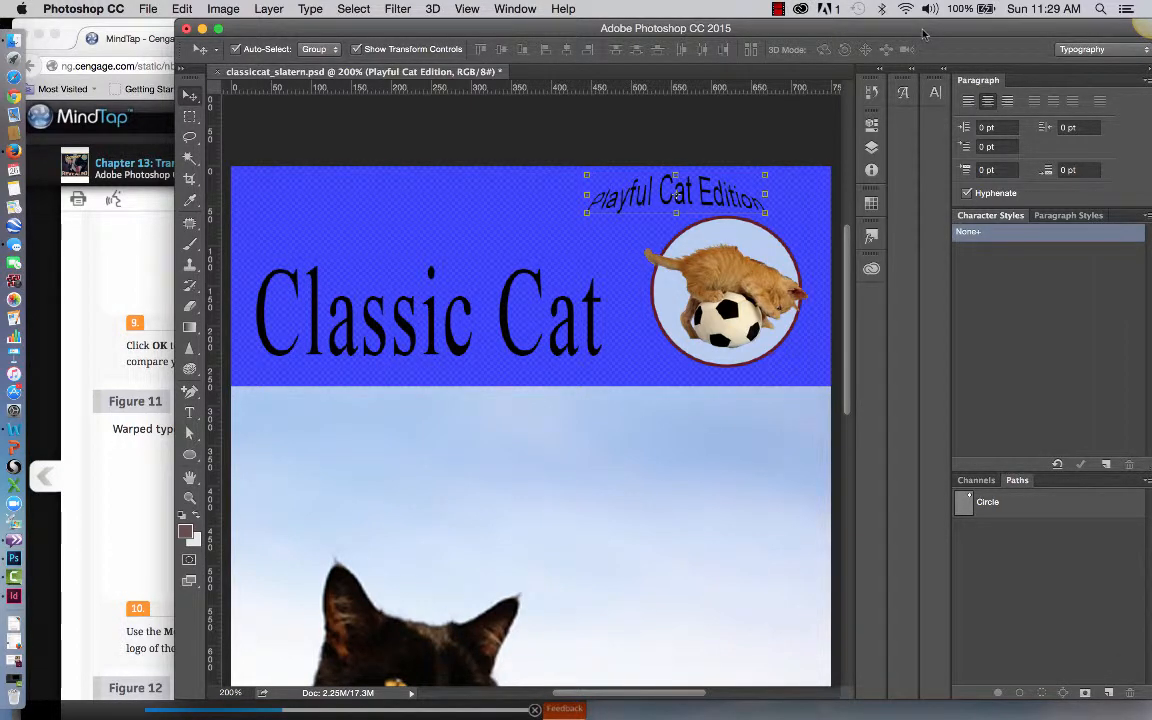
pyautogui.moveTo(935, 38); pyautogui.dragTo(771, 36)
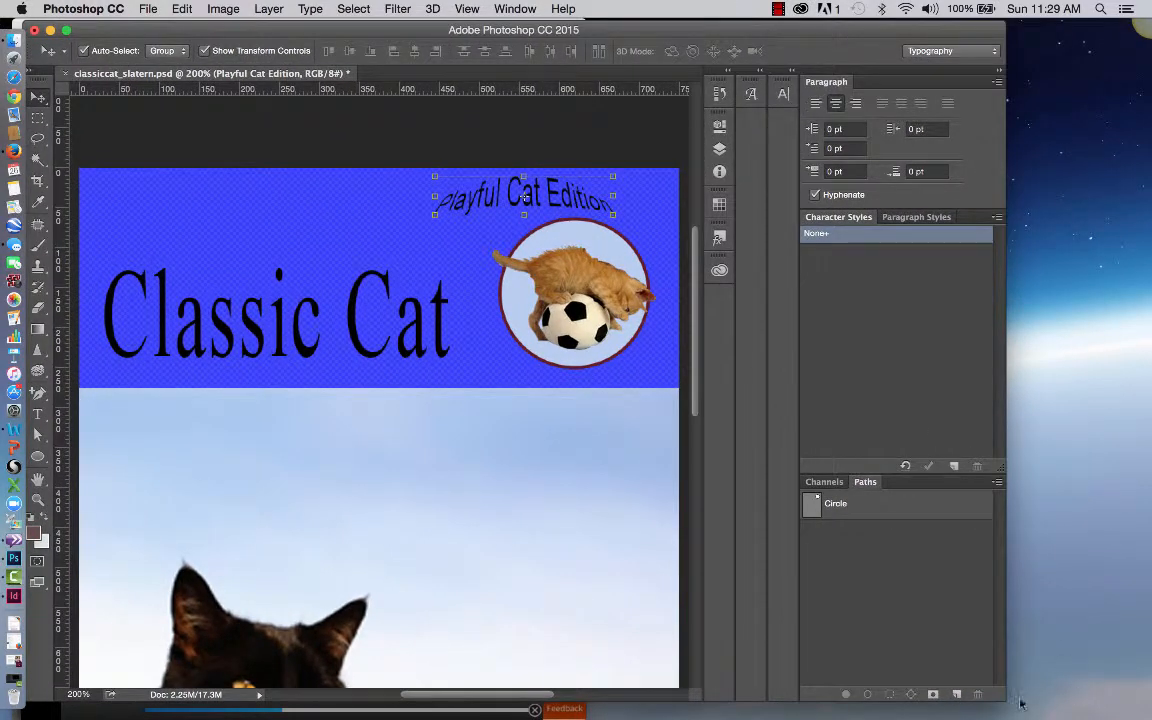
pyautogui.moveTo(1022, 693); pyautogui.dragTo(1103, 719)
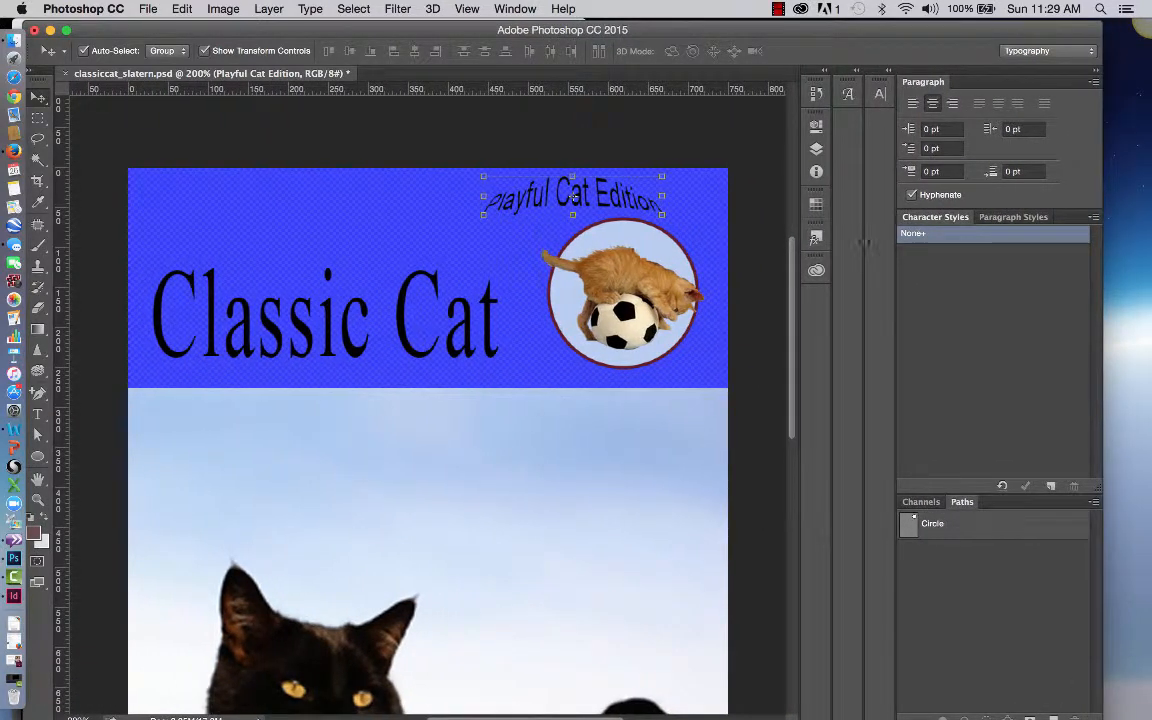
pyautogui.click(779, 9)
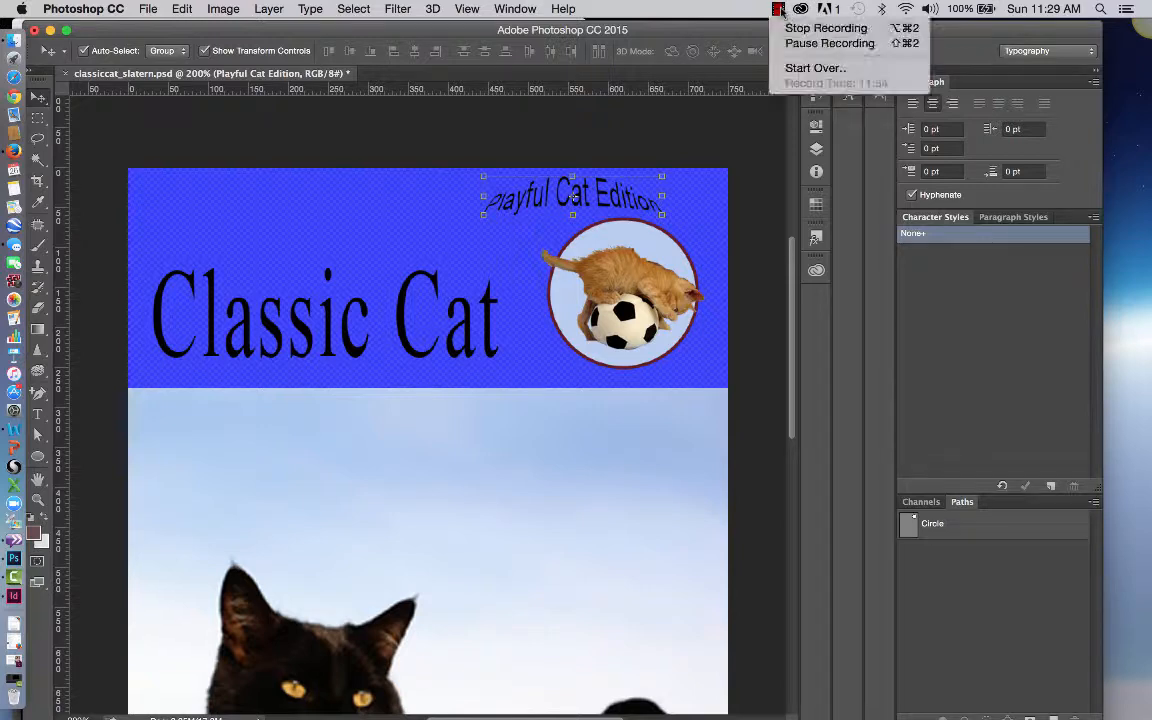
pyautogui.click(790, 44)
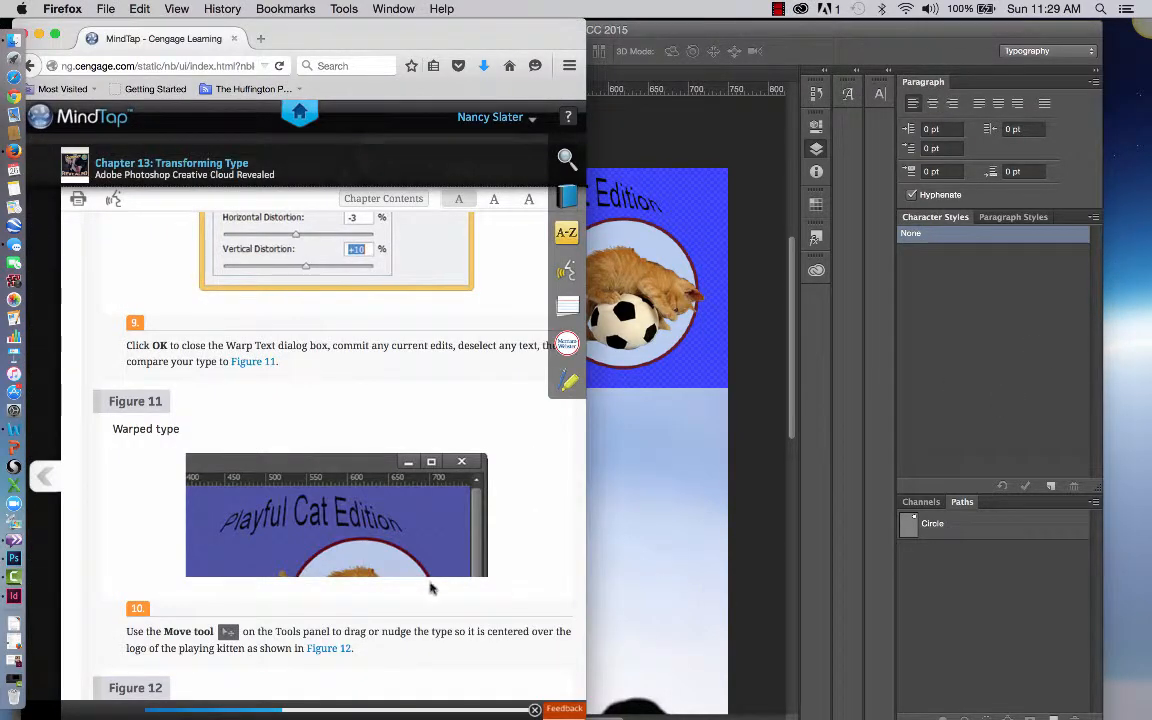
# Step: Examine step 10 and Figure 12 in the MindTap instructions for the warped type's placement over the kitten logo
pyautogui.scroll(-3, 431, 589)
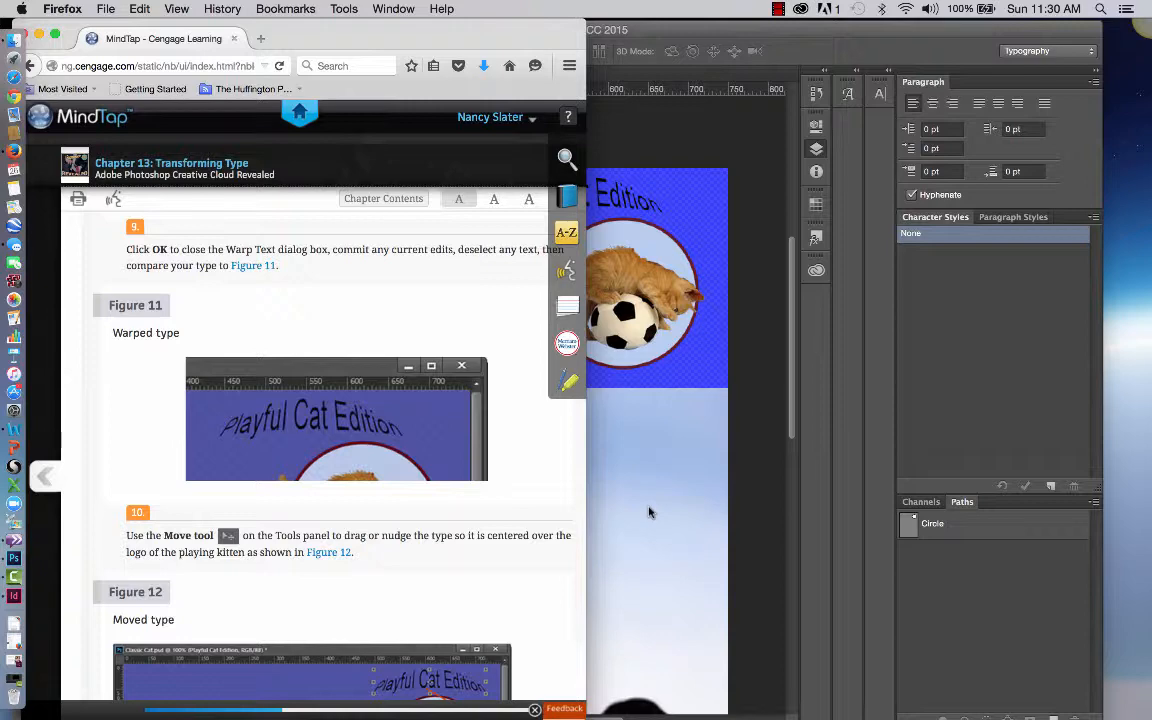
pyautogui.scroll(-5, 323, 455)
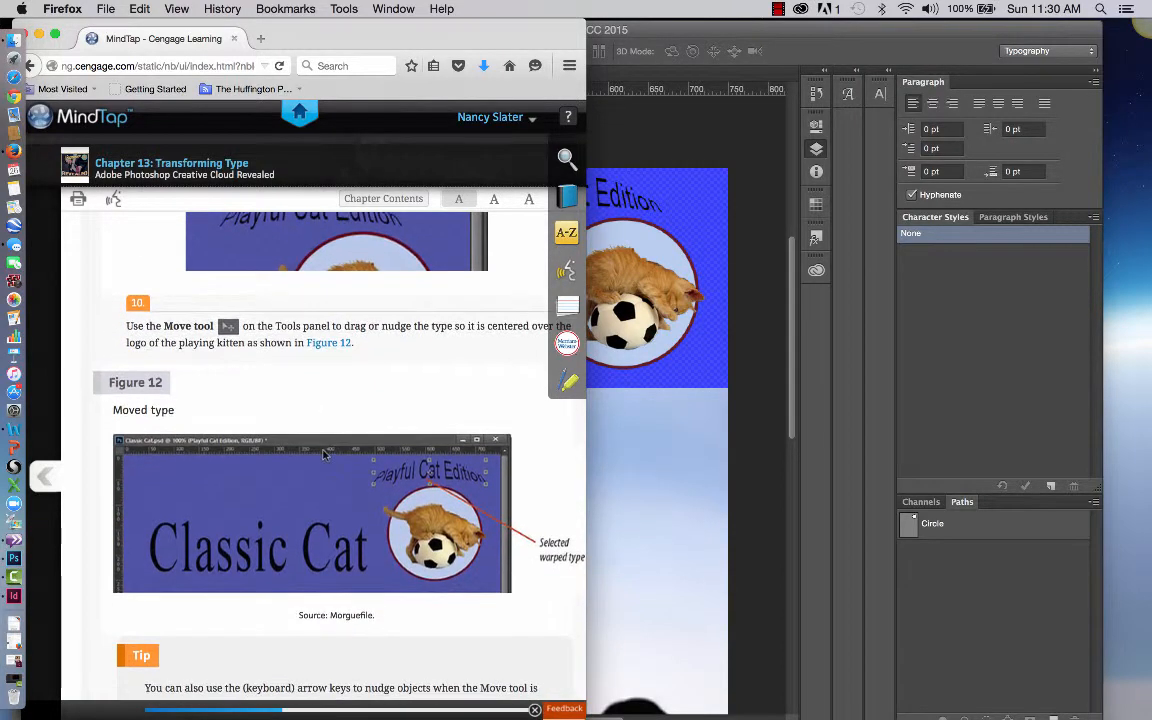
# Step: Switch back to Photoshop and move the warped Playful Cat Edition type so it is centered over the kitten logo, leaving no layer selected
pyautogui.click(660, 457)
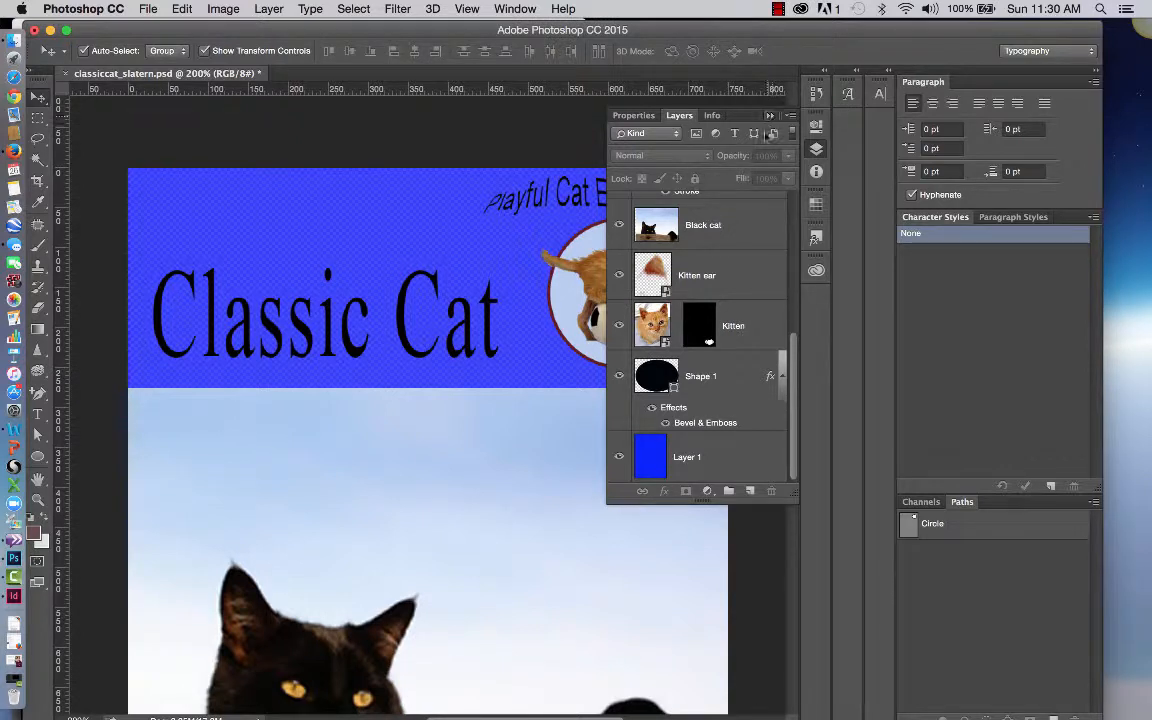
pyautogui.scroll(5, 725, 344)
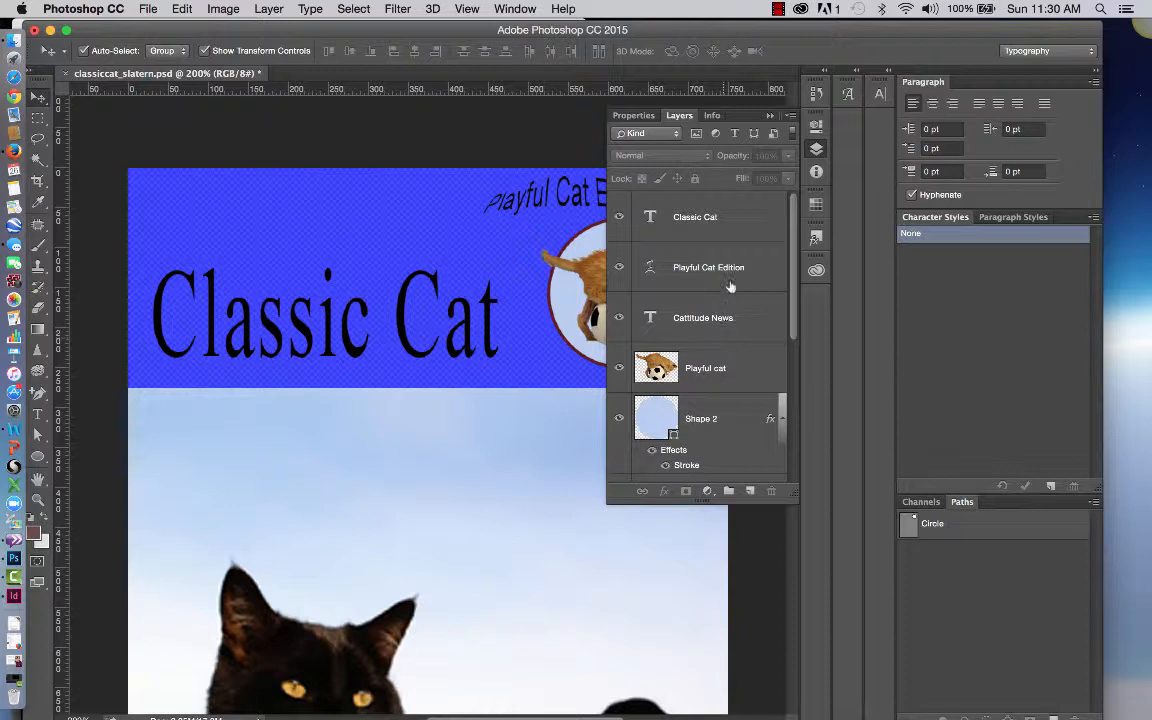
pyautogui.click(666, 246)
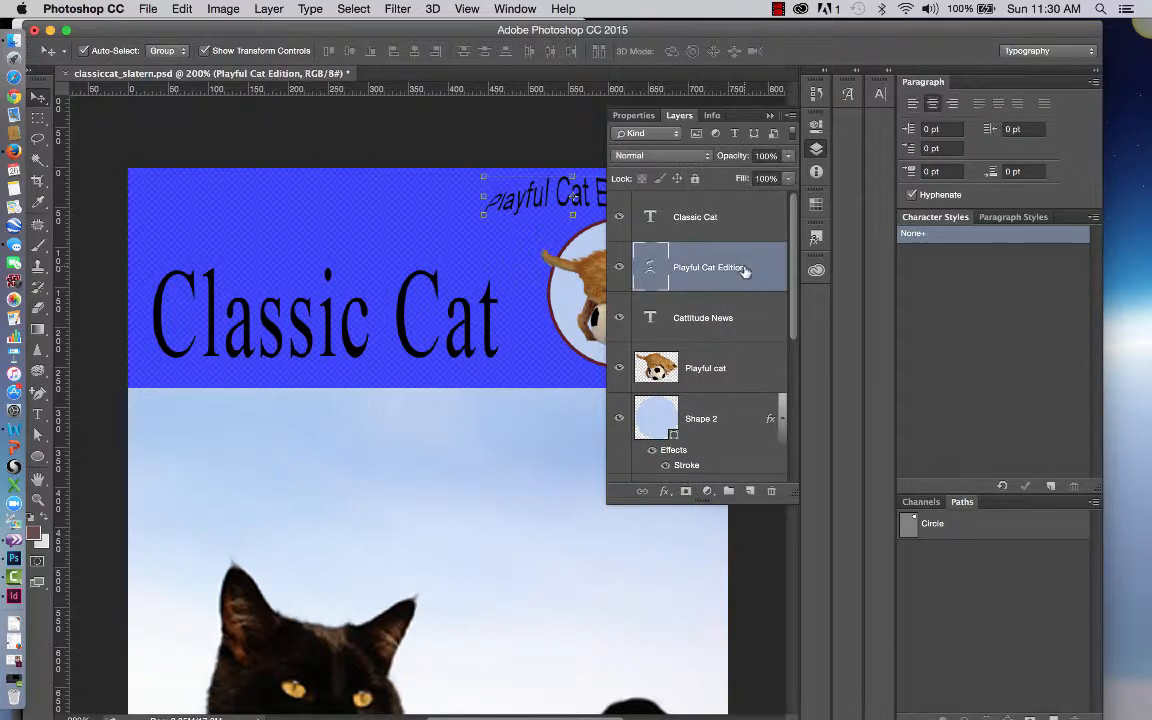
pyautogui.click(770, 116)
pyautogui.click(261, 188)
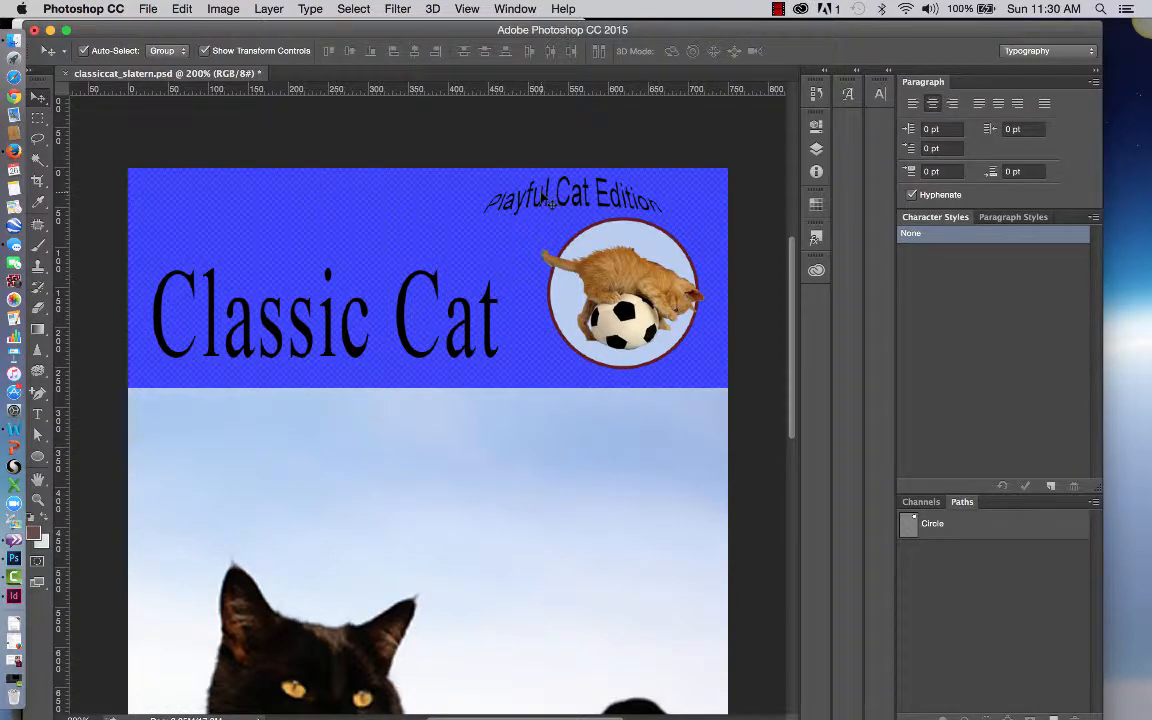
pyautogui.moveTo(545, 200); pyautogui.dragTo(589, 203)
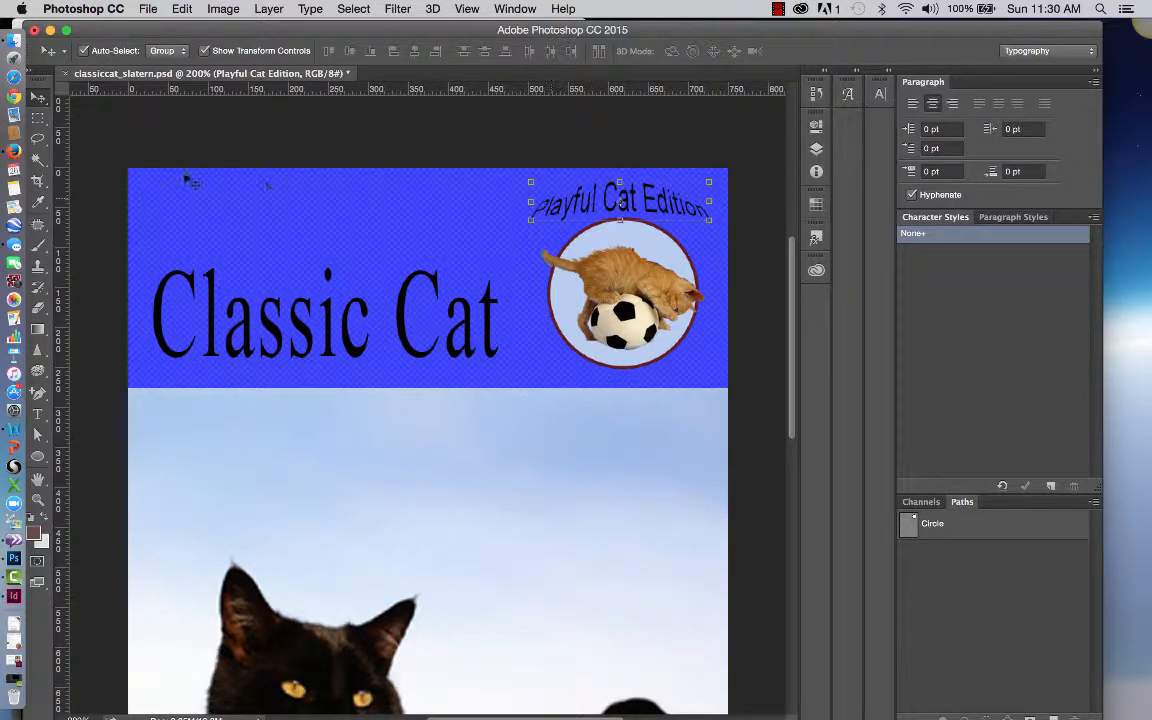
pyautogui.click(111, 121)
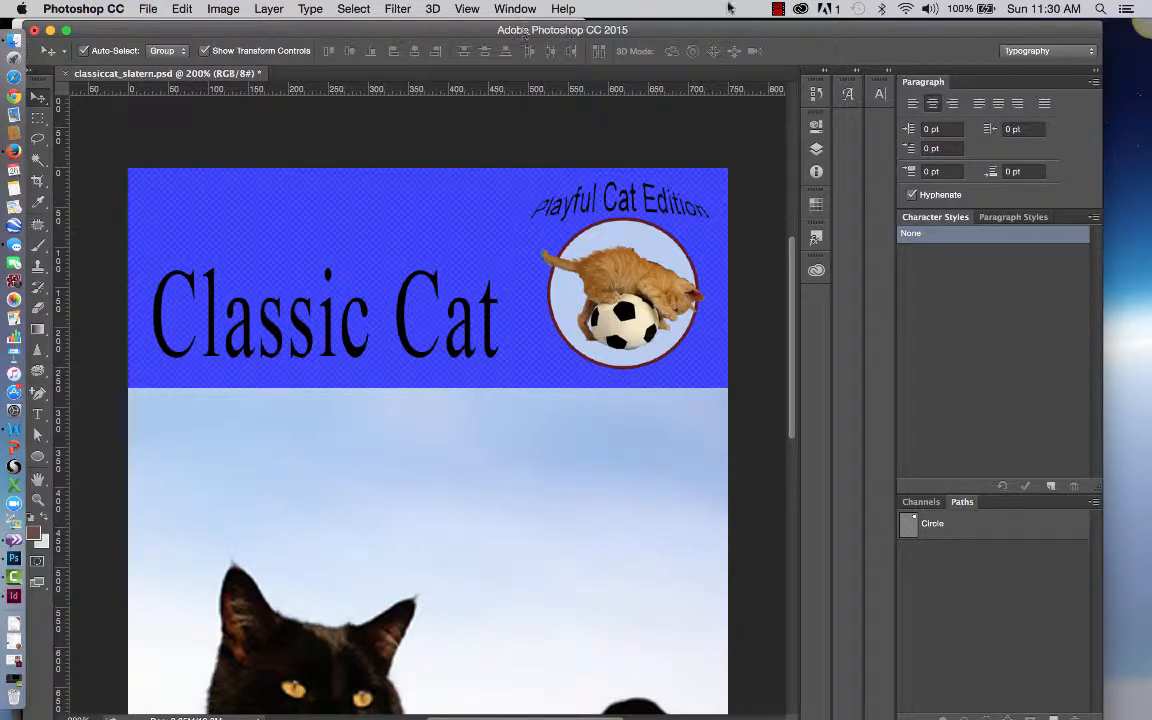
pyautogui.click(778, 9)
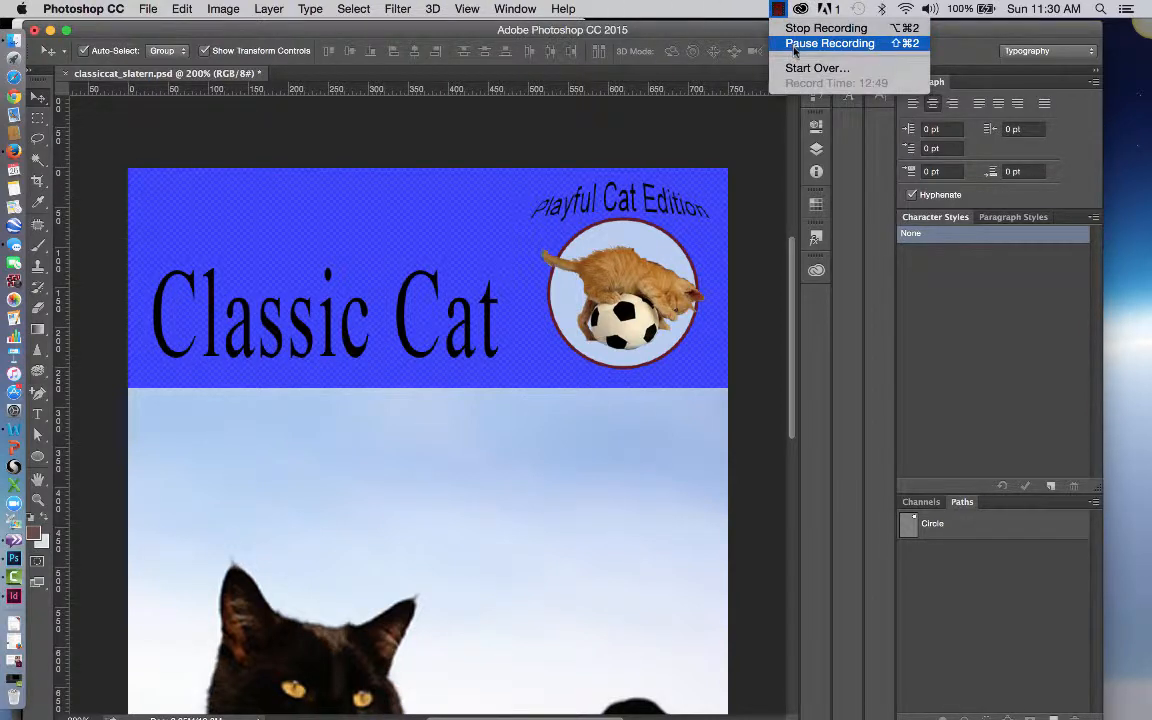